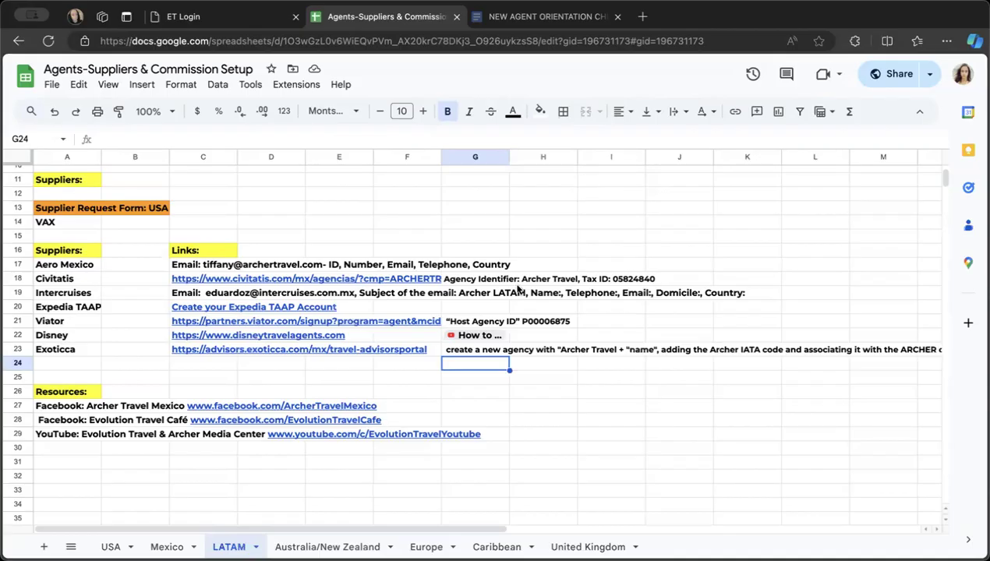
# - Review the LATAM sheet from its supplier links up to the Payoneer countries list and Confidential Info block
pyautogui.scroll(3, 517, 289)
pyautogui.hscroll(1, 517, 290)
pyautogui.scroll(3, 516, 289)
pyautogui.hscroll(-1, 517, 289)
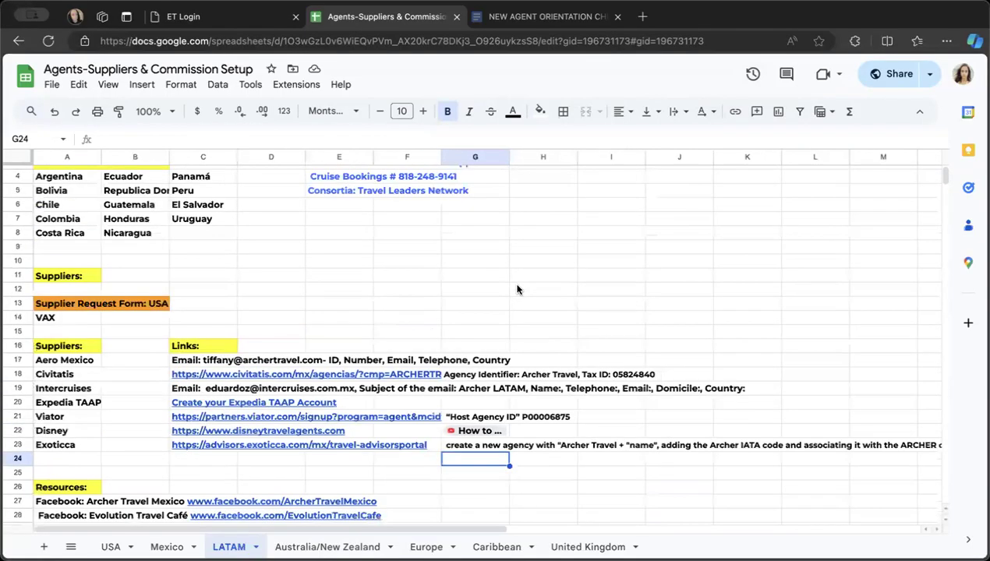
pyautogui.scroll(3, 517, 289)
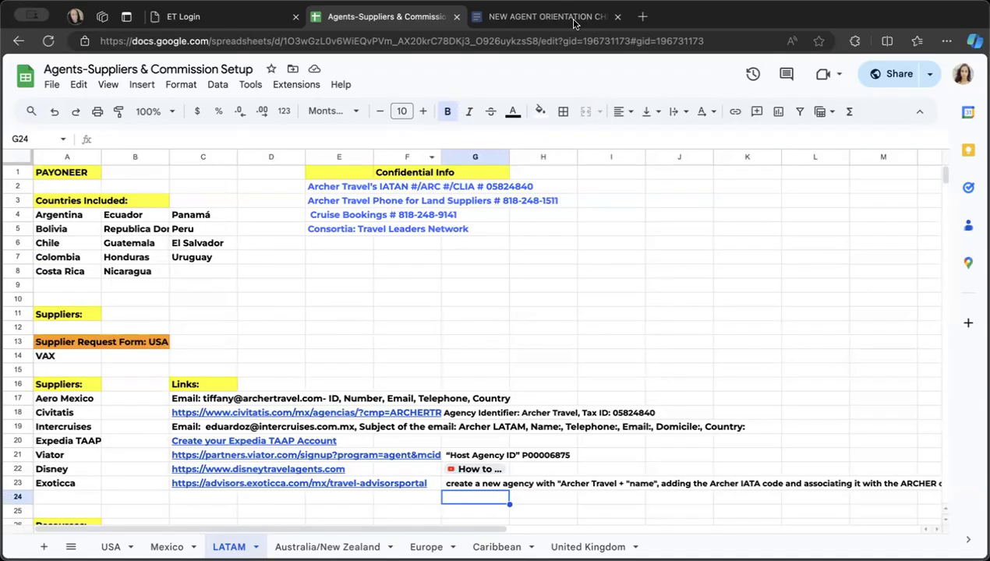
# - Switch to the NEW AGENT ORIENTATION CHEATSHEET document and look at its link to the Agents-Suppliers & Commission Setup sheet
pyautogui.click(549, 17)
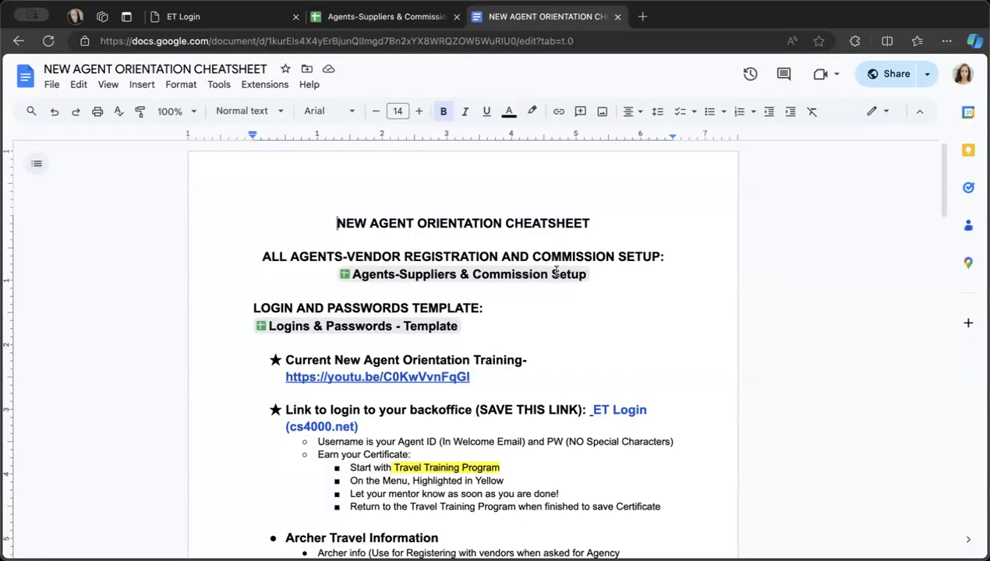
pyautogui.scroll(-1, 549, 291)
pyautogui.scroll(-4, 550, 291)
pyautogui.scroll(5, 550, 292)
pyautogui.moveTo(467, 273)
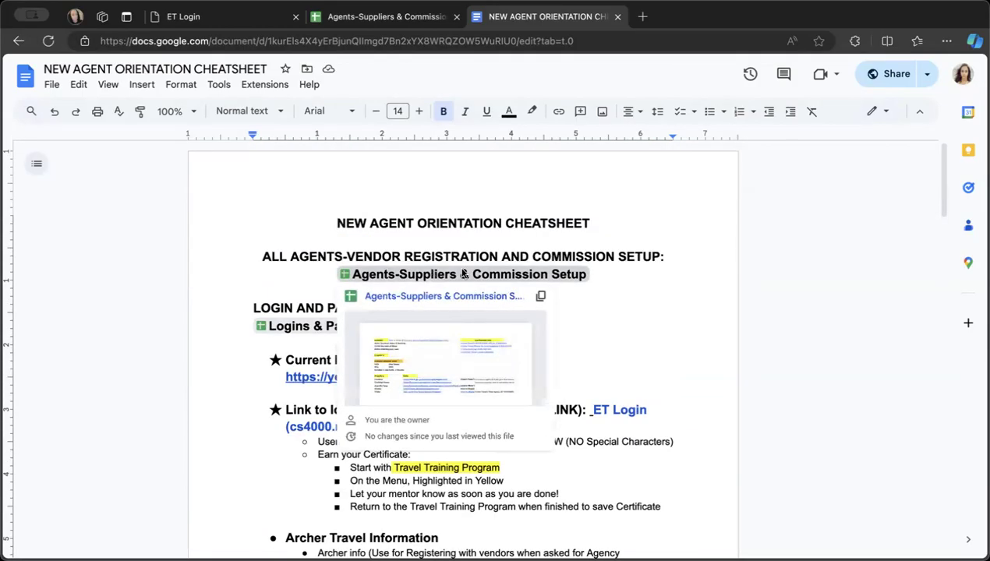
# - Return to the Agents-Suppliers & Commission Setup spreadsheet and look over the LATAM countries, suppliers and resources
pyautogui.click(390, 16)
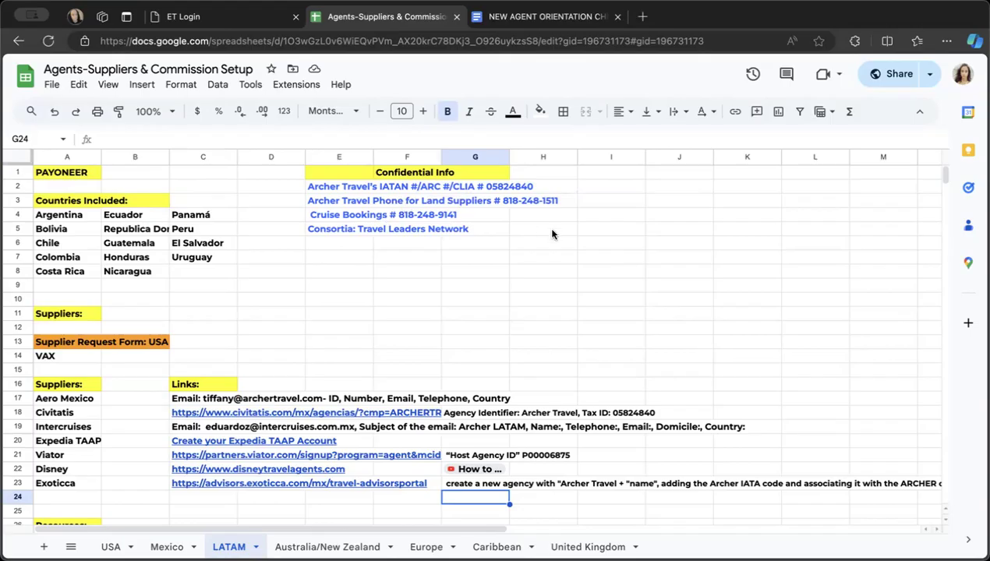
pyautogui.scroll(-2, 465, 289)
pyautogui.click(467, 294)
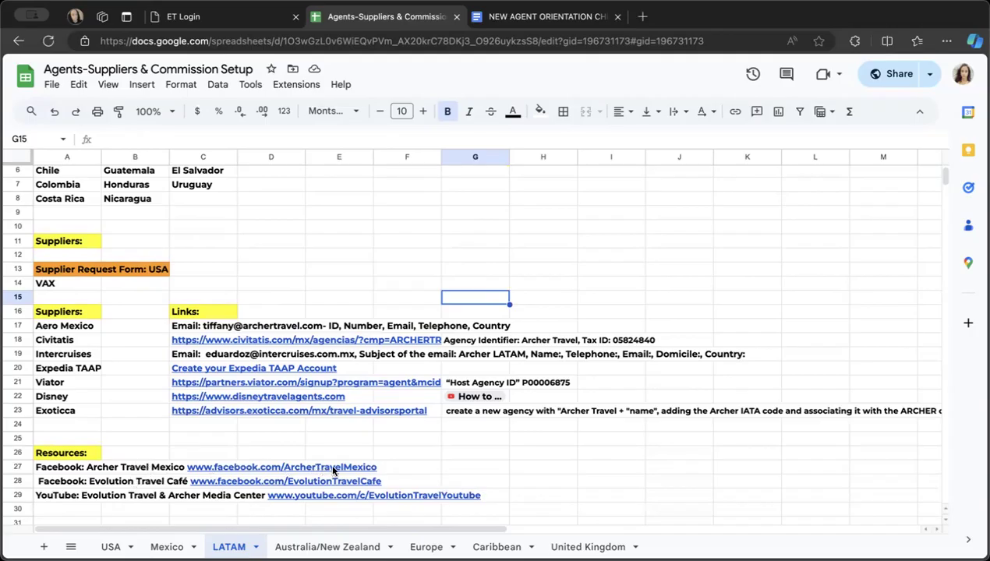
pyautogui.scroll(3, 333, 470)
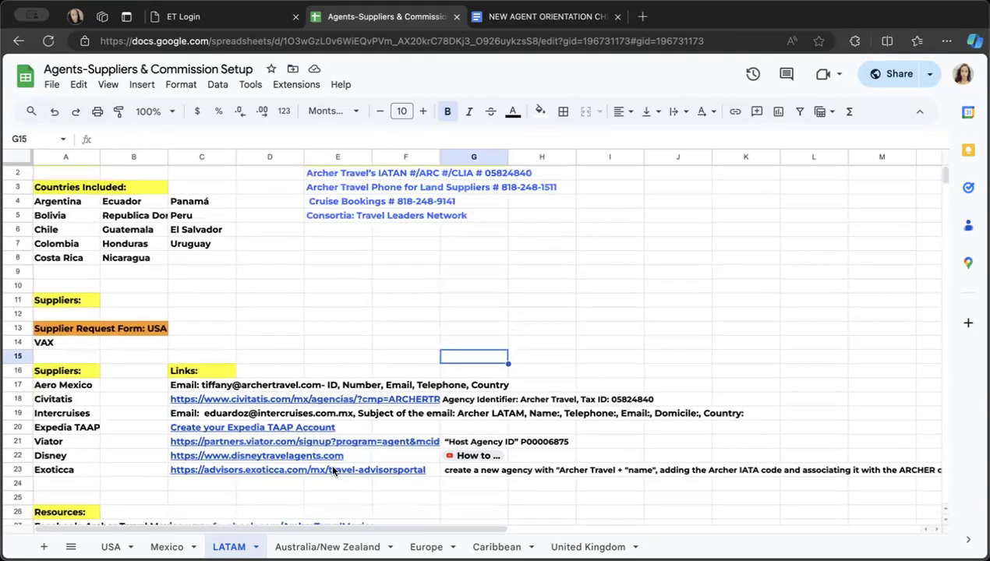
pyautogui.scroll(1, 440, 414)
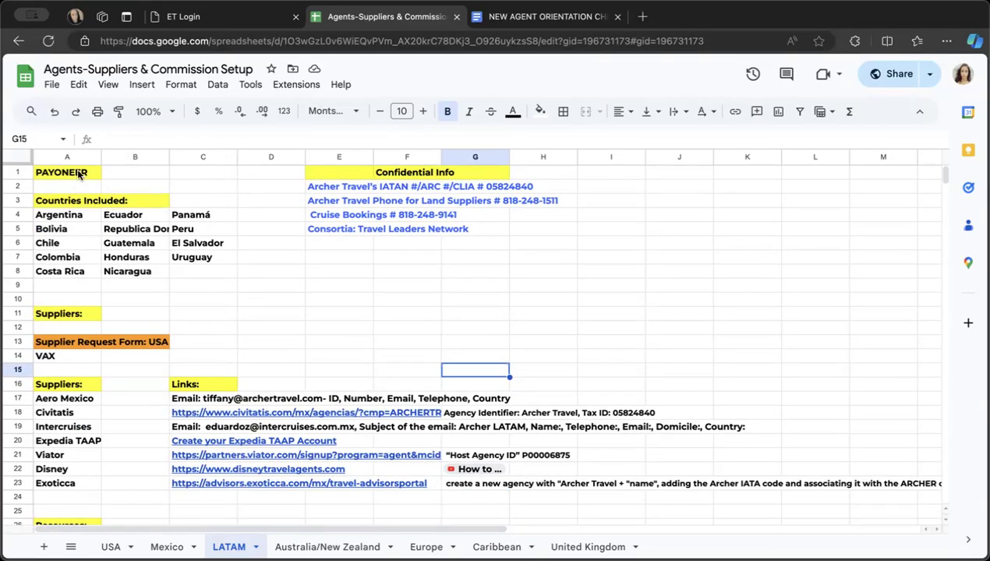
# - Log in to the Evolution back office with the prefilled credentials and open the Travel Cafe
pyautogui.click(209, 19)
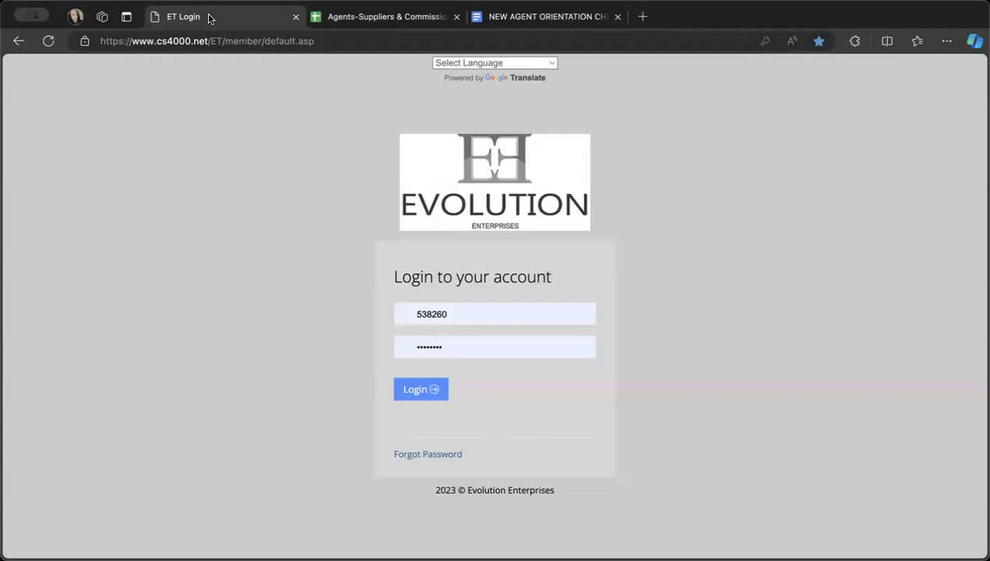
pyautogui.click(417, 400)
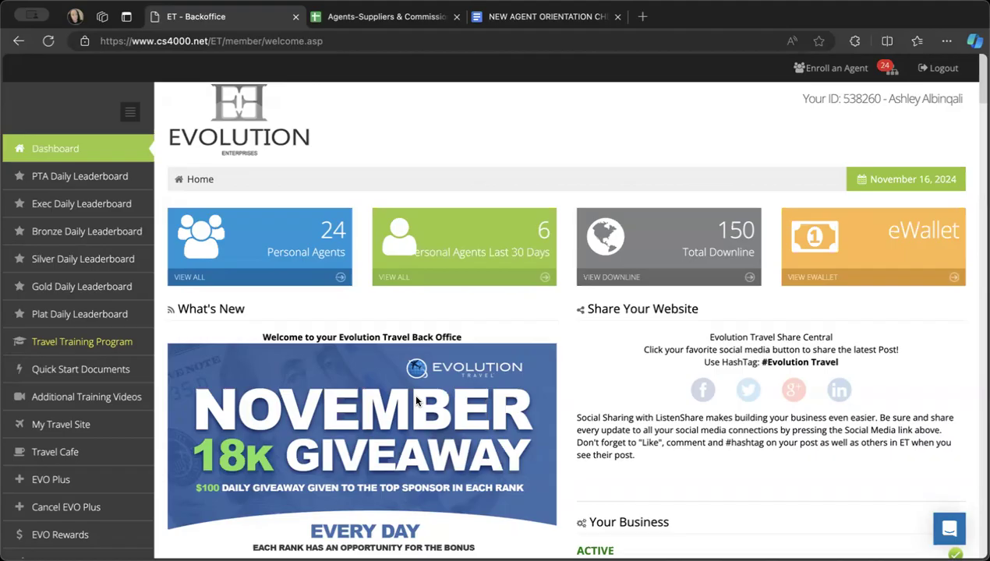
pyautogui.click(77, 457)
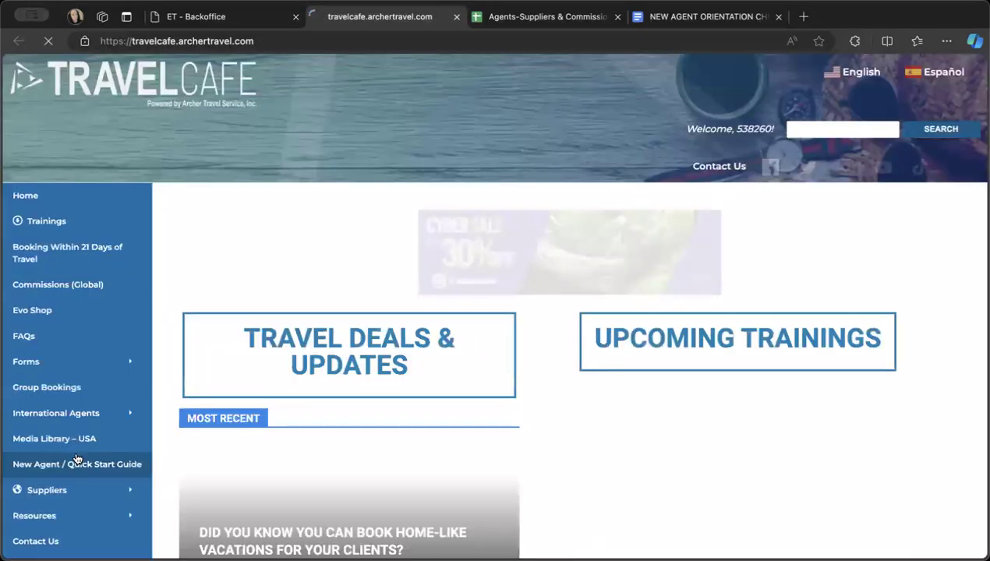
# - Go to the global Commissions page and open the Commissions Setup Form for Latin America (Payoneer)
pyautogui.scroll(-2, 423, 403)
pyautogui.scroll(1, 423, 403)
pyautogui.scroll(-1, 423, 403)
pyautogui.scroll(1, 423, 403)
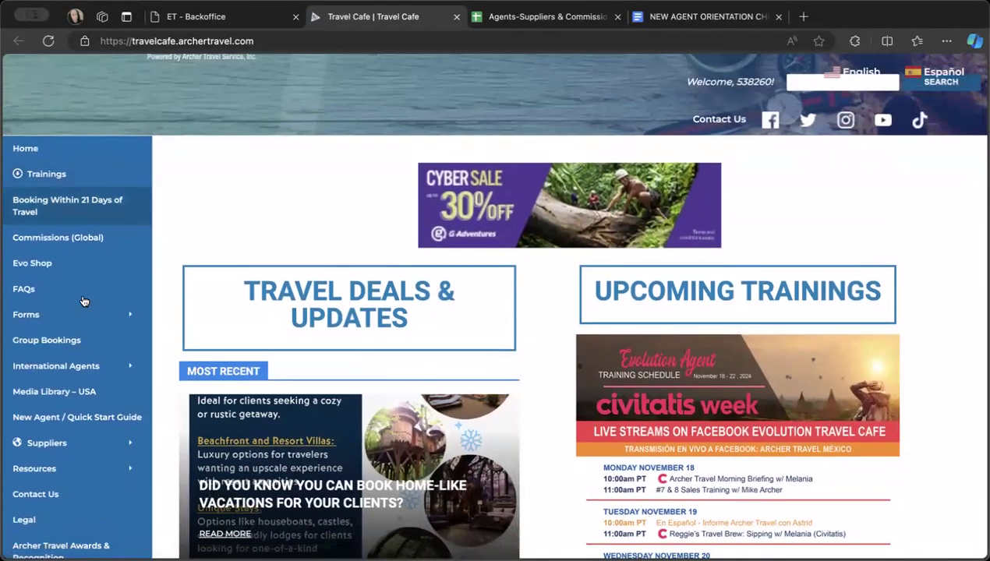
pyautogui.click(61, 240)
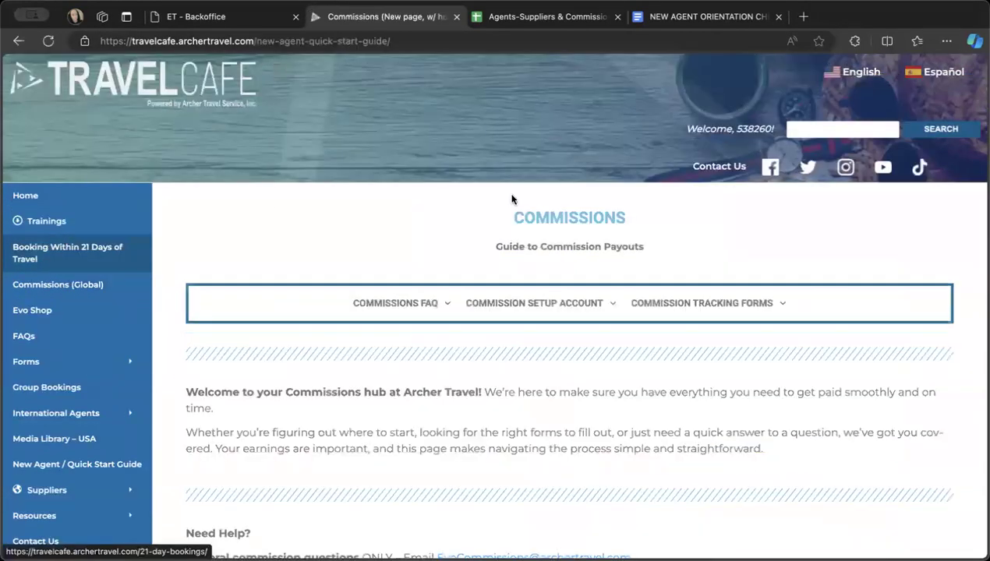
pyautogui.moveTo(544, 309)
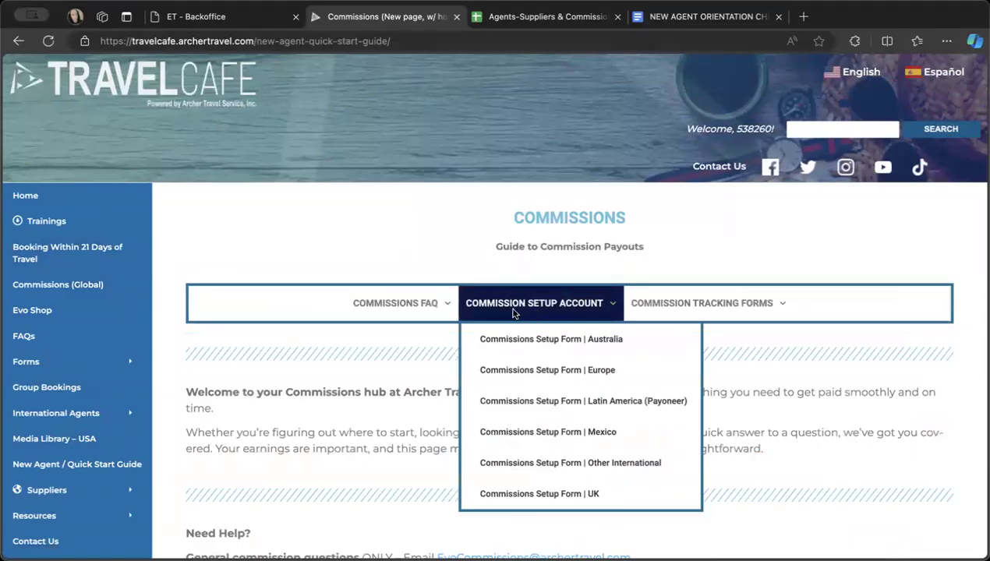
pyautogui.click(548, 411)
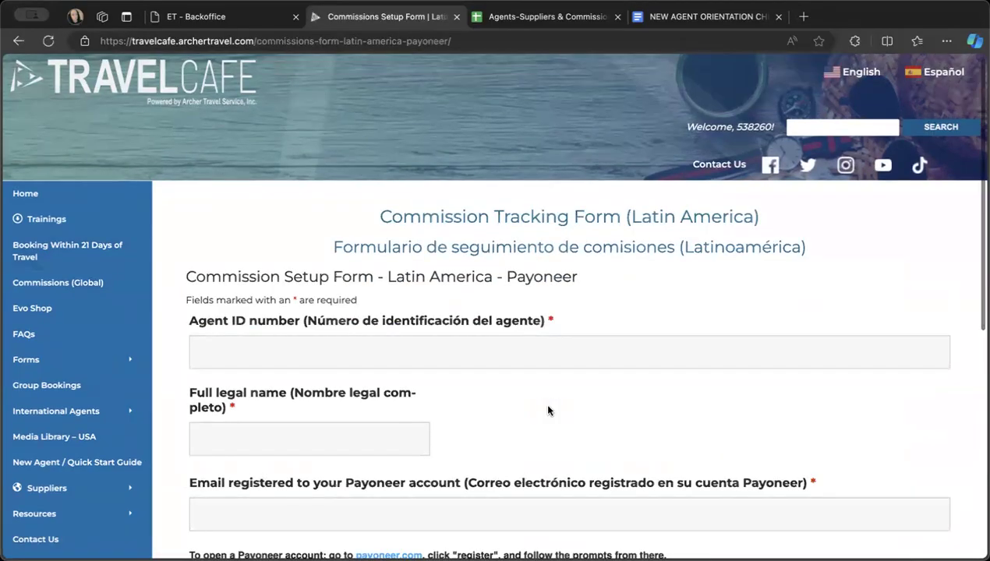
# - Examine the Latin America commission setup form's required fields, Payoneer registration instructions and minimum payment note
pyautogui.scroll(-1, 548, 410)
pyautogui.scroll(-1, 548, 411)
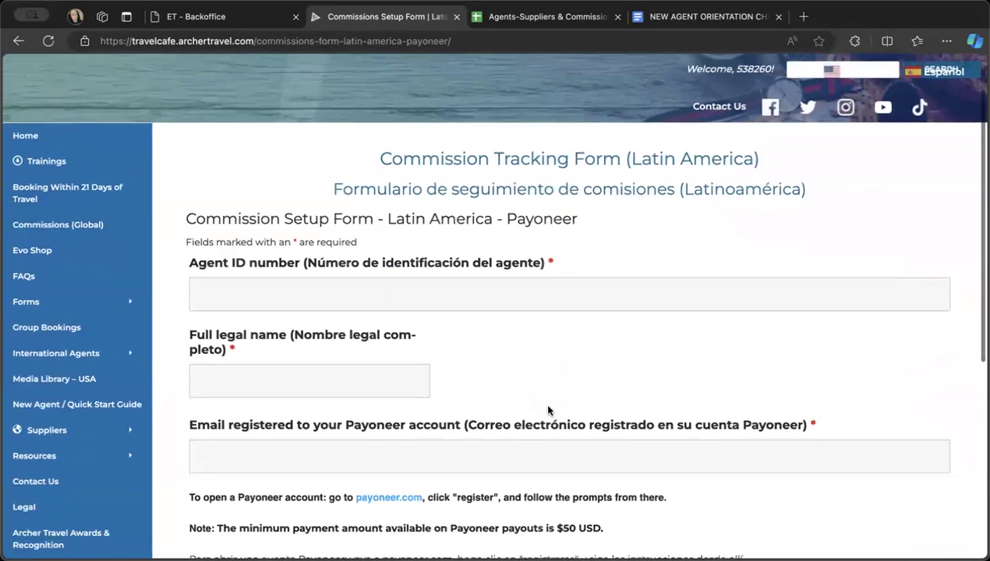
pyautogui.scroll(-1, 548, 411)
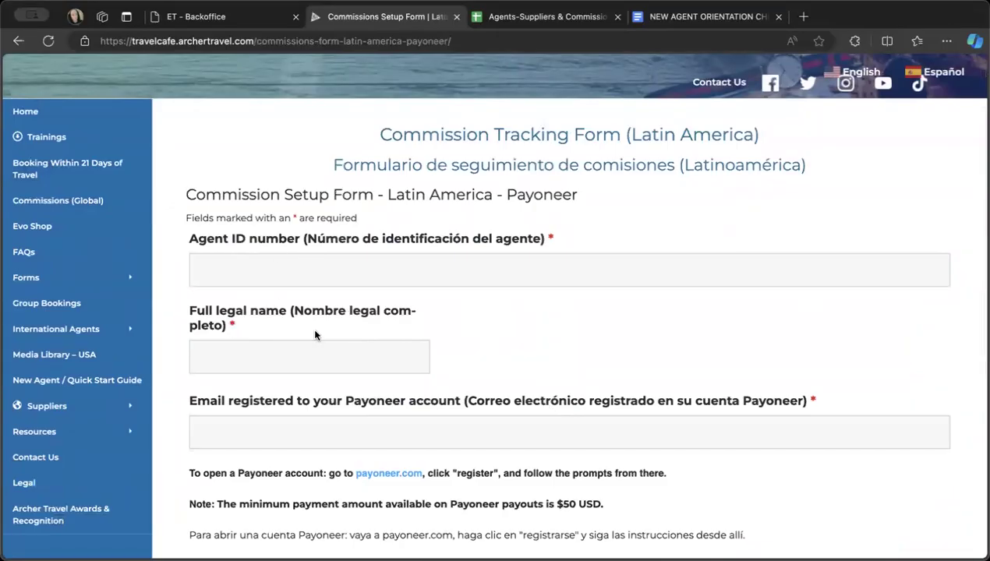
pyautogui.scroll(-2, 316, 336)
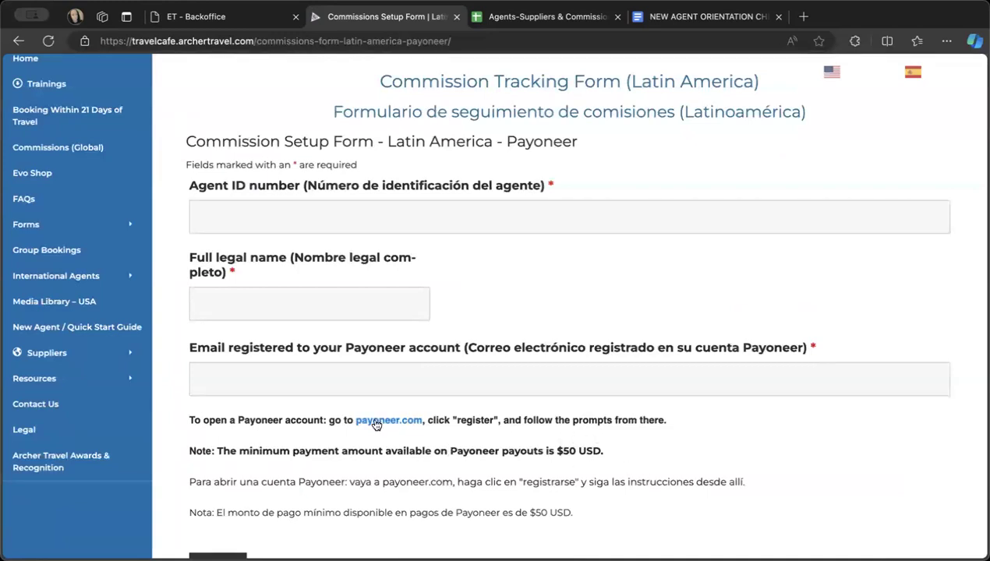
pyautogui.scroll(-2, 375, 423)
pyautogui.scroll(1, 374, 421)
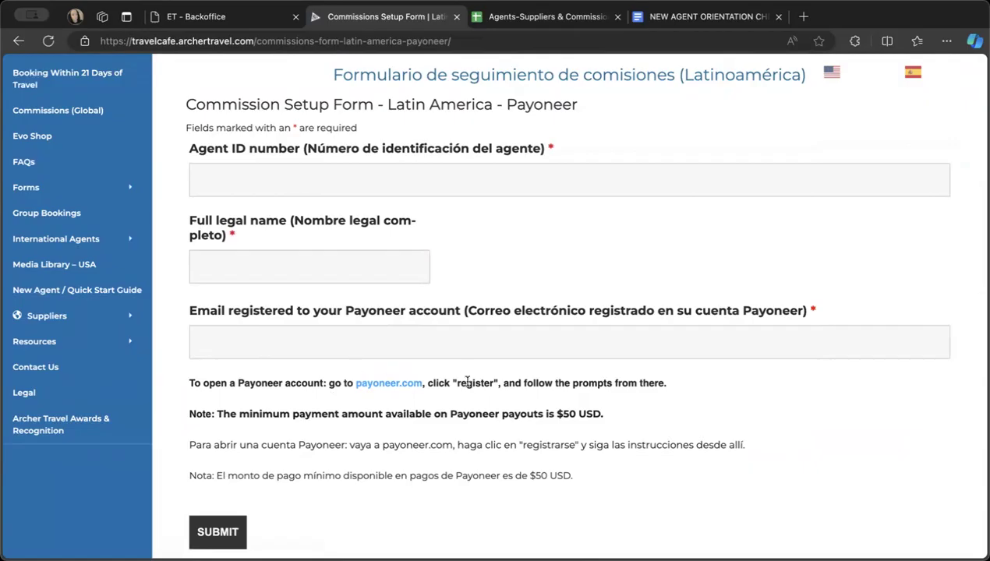
pyautogui.scroll(1, 467, 381)
pyautogui.scroll(1, 467, 381)
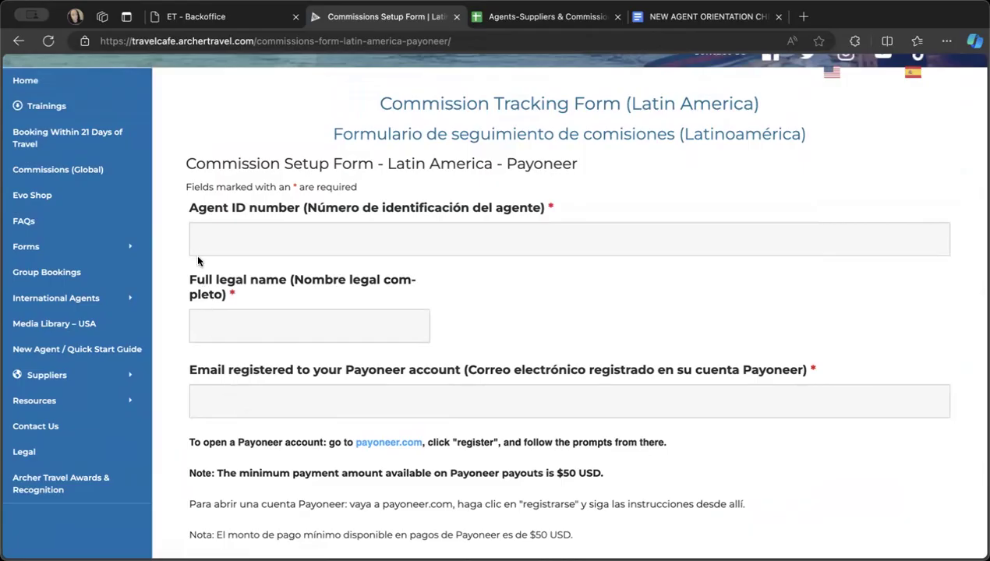
pyautogui.scroll(-3, 208, 265)
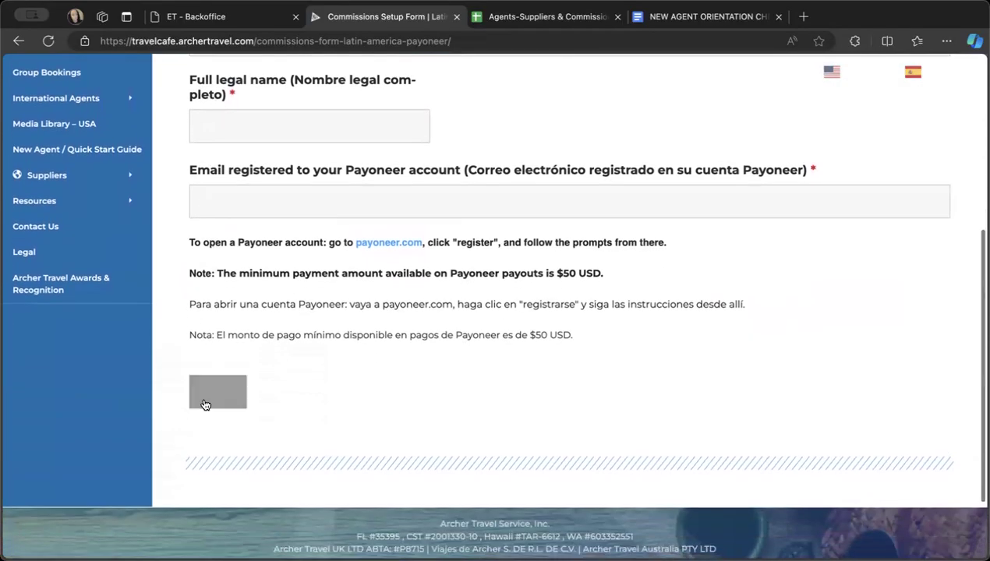
pyautogui.scroll(5, 365, 374)
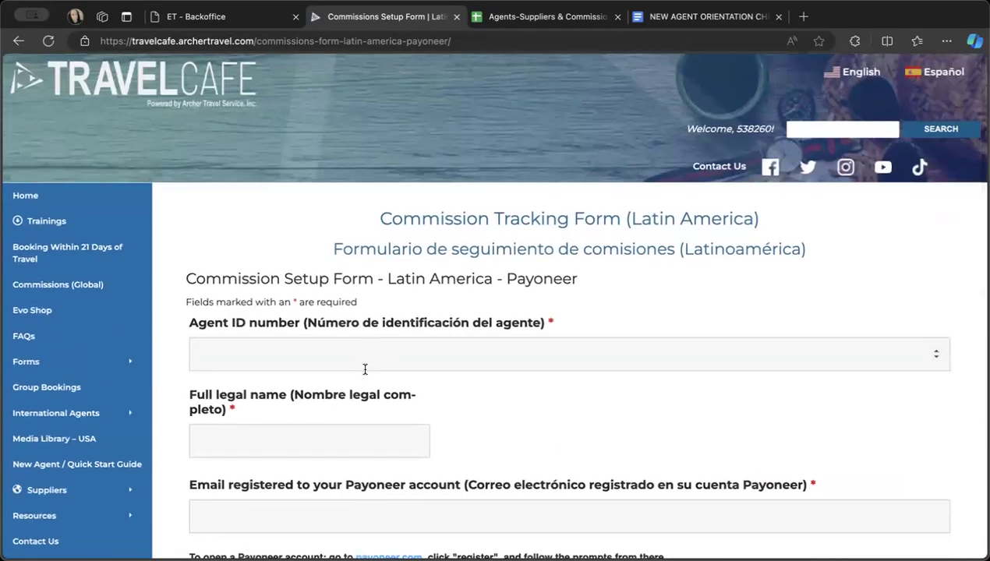
pyautogui.scroll(-2, 365, 370)
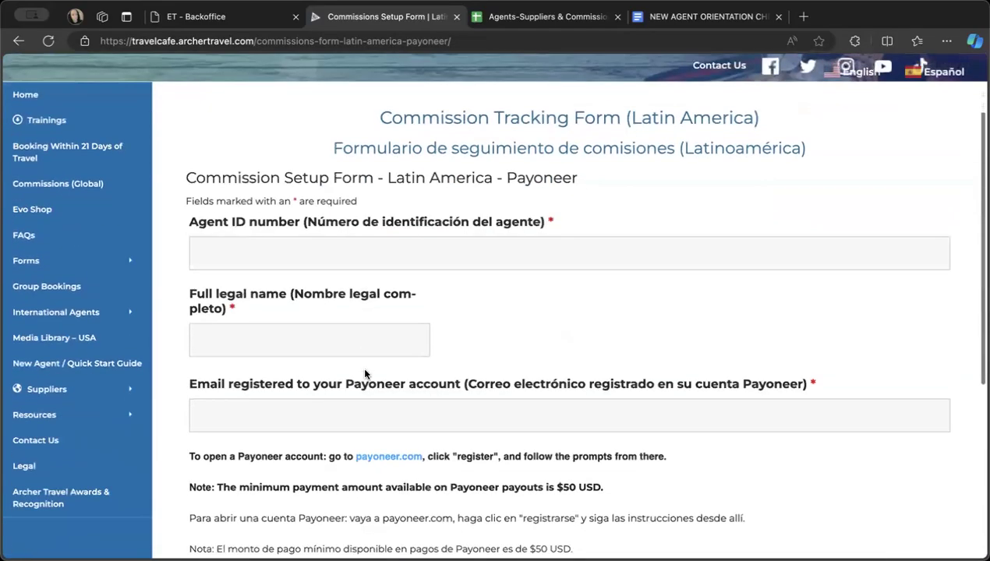
pyautogui.scroll(1, 373, 312)
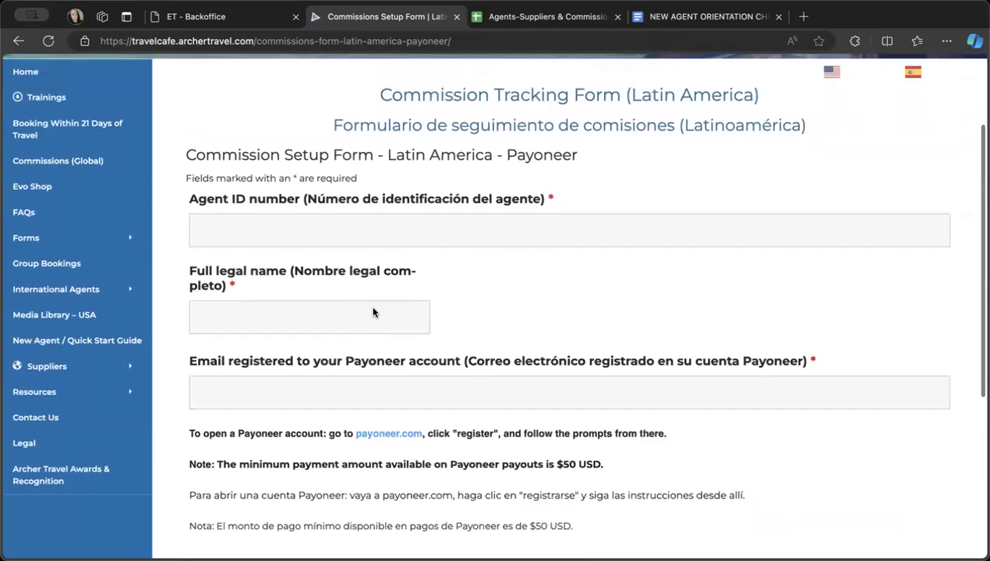
pyautogui.scroll(-1, 373, 312)
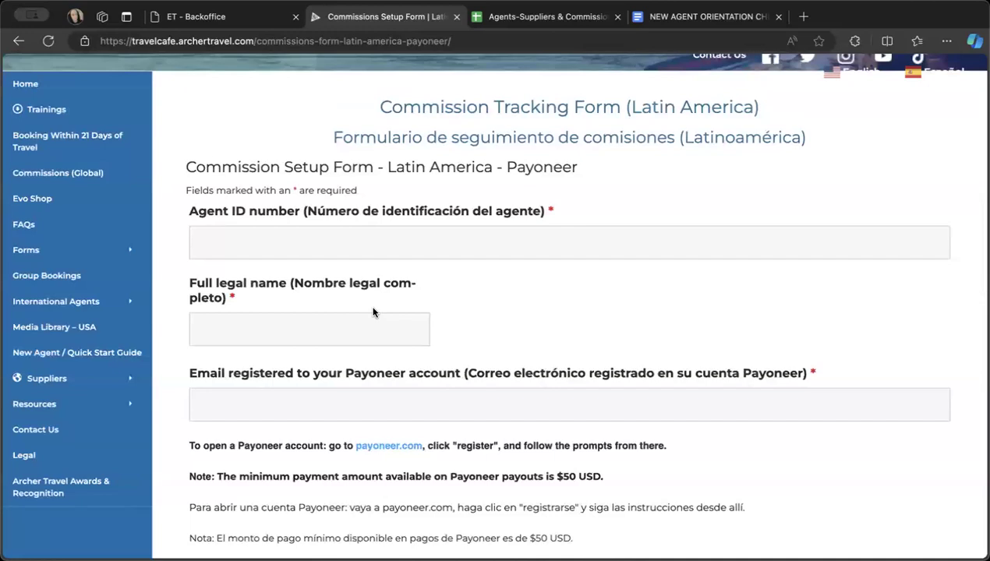
# - Check the supplier section of the LATAM sheet in the spreadsheet, and return to the Travel Cafe commission form
pyautogui.click(513, 19)
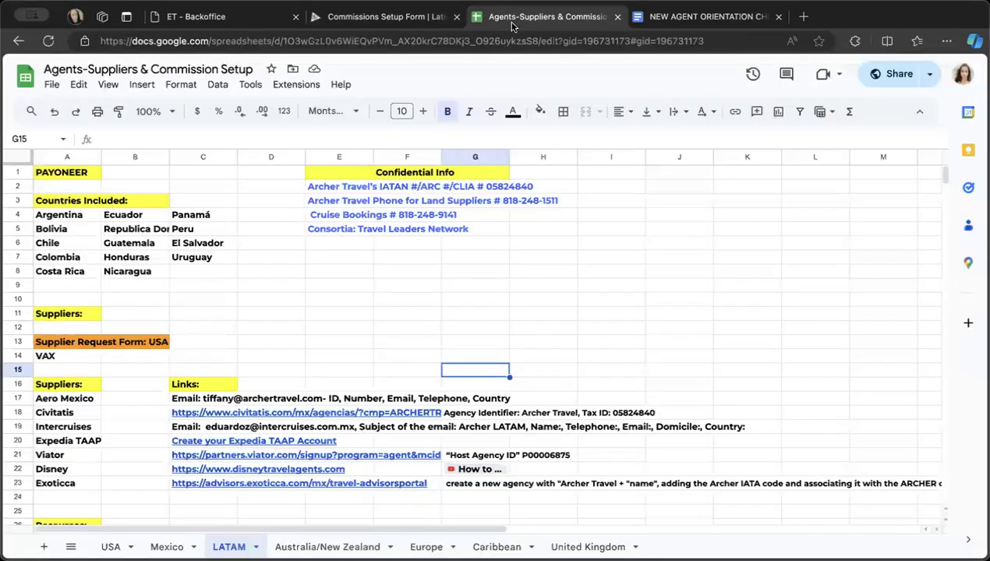
pyautogui.scroll(-2, 109, 277)
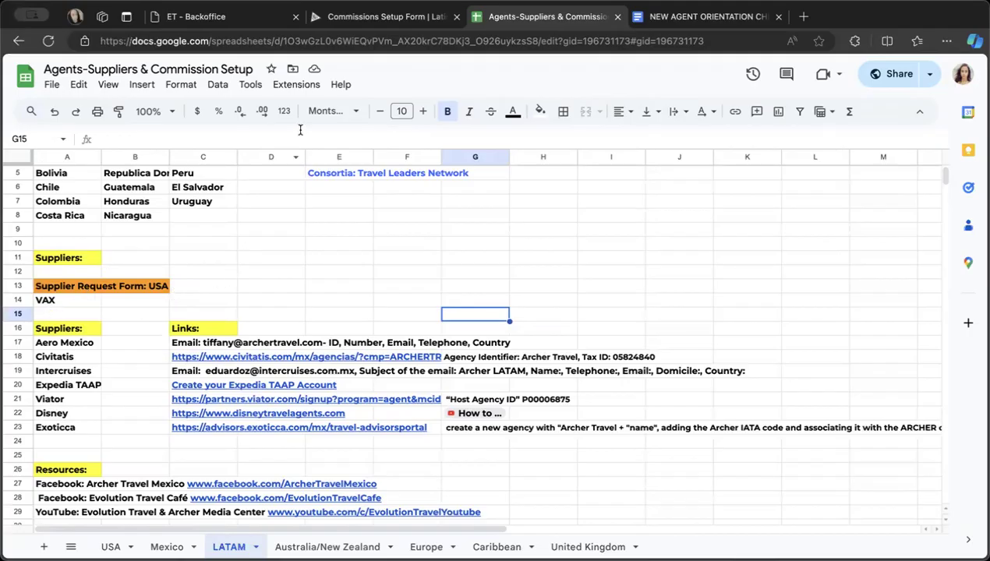
pyautogui.click(347, 28)
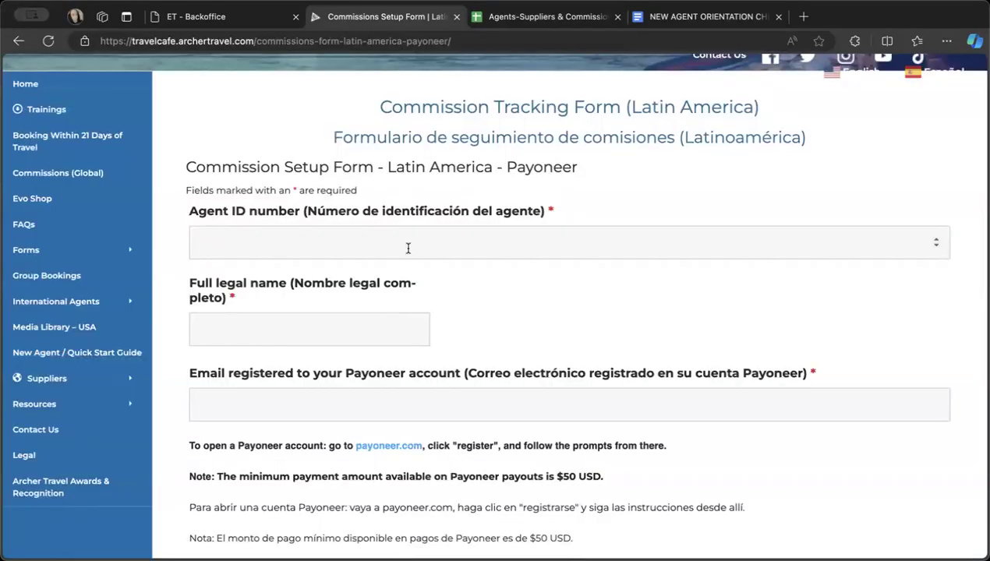
# - Open the USA supplier request form from the Travel Cafe's Supplier Request Forms
pyautogui.scroll(-2, 408, 247)
pyautogui.scroll(3, 407, 248)
pyautogui.scroll(-2, 276, 336)
pyautogui.moveTo(113, 333)
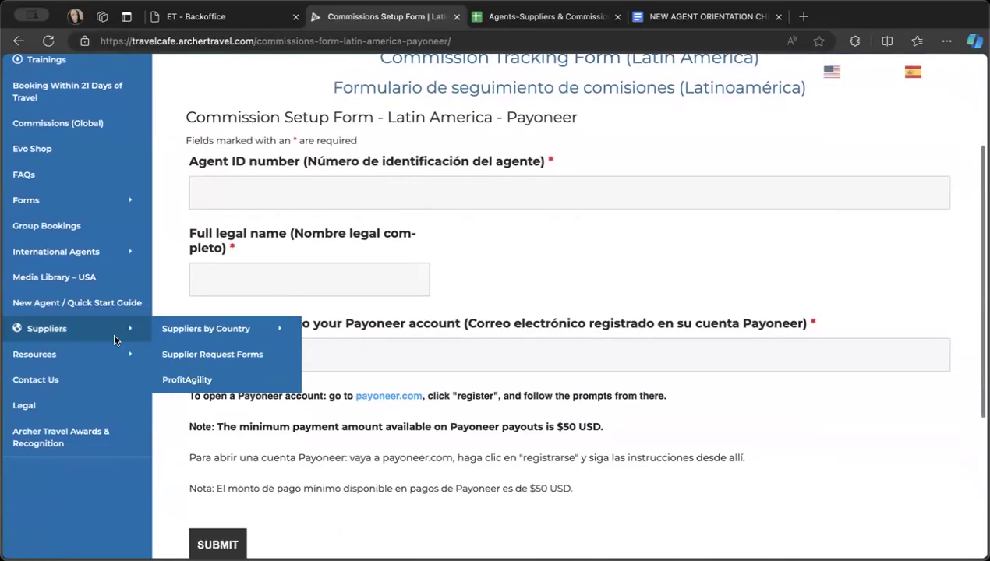
pyautogui.click(227, 357)
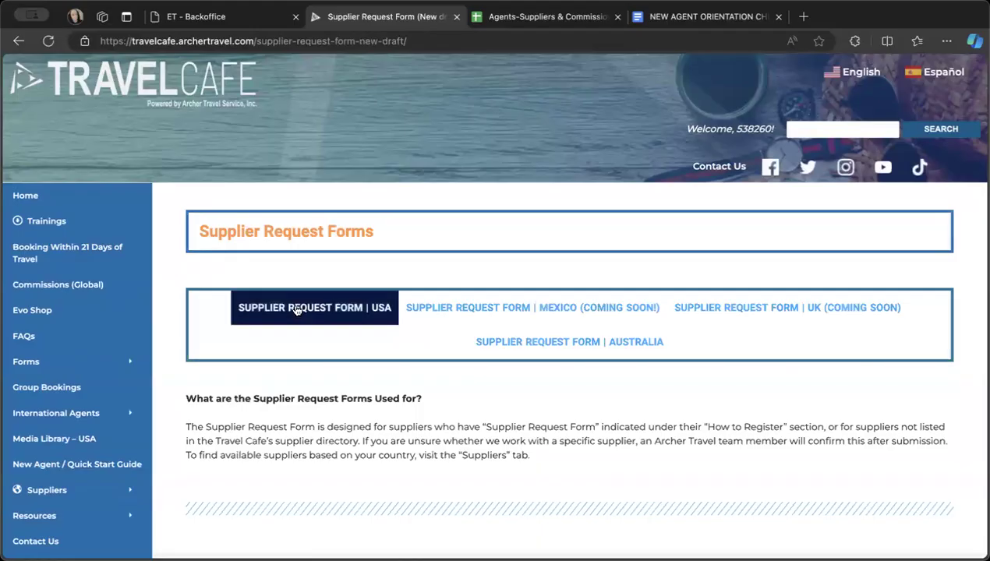
pyautogui.click(296, 310)
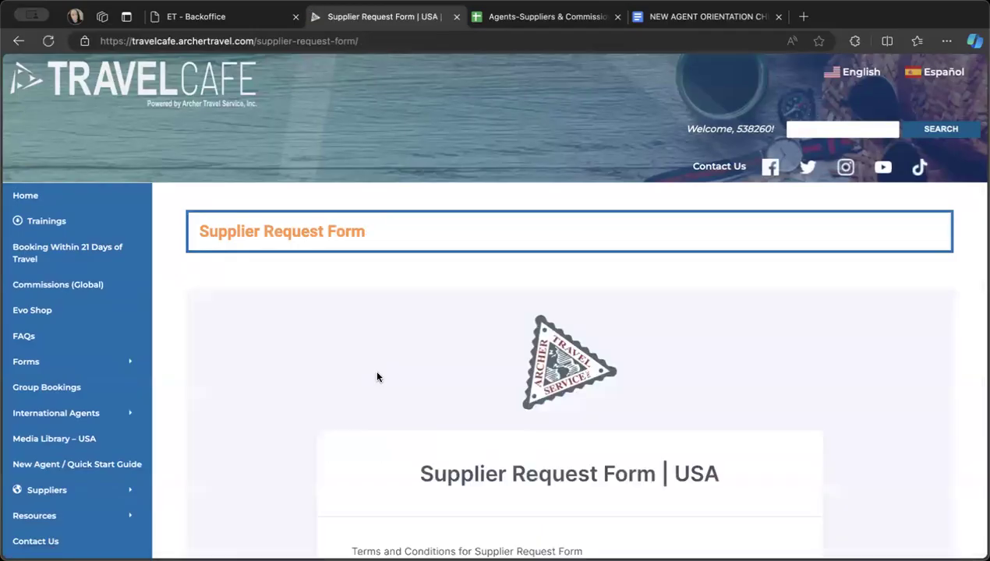
# - Accept the terms and conditions on the USA Supplier Request Form and look at the agent detail fields below
pyautogui.scroll(-4, 378, 373)
pyautogui.scroll(-2, 380, 375)
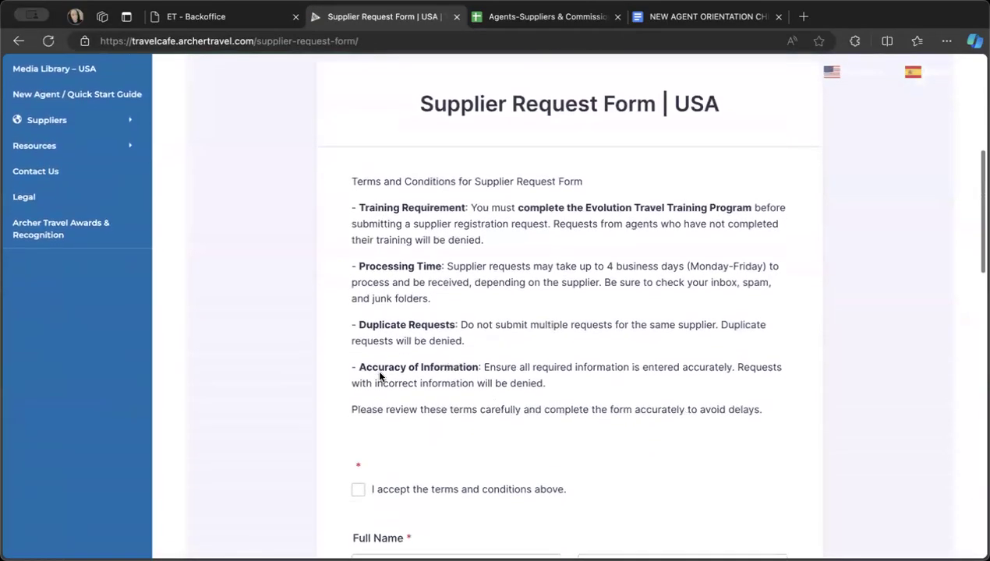
pyautogui.scroll(-2, 379, 377)
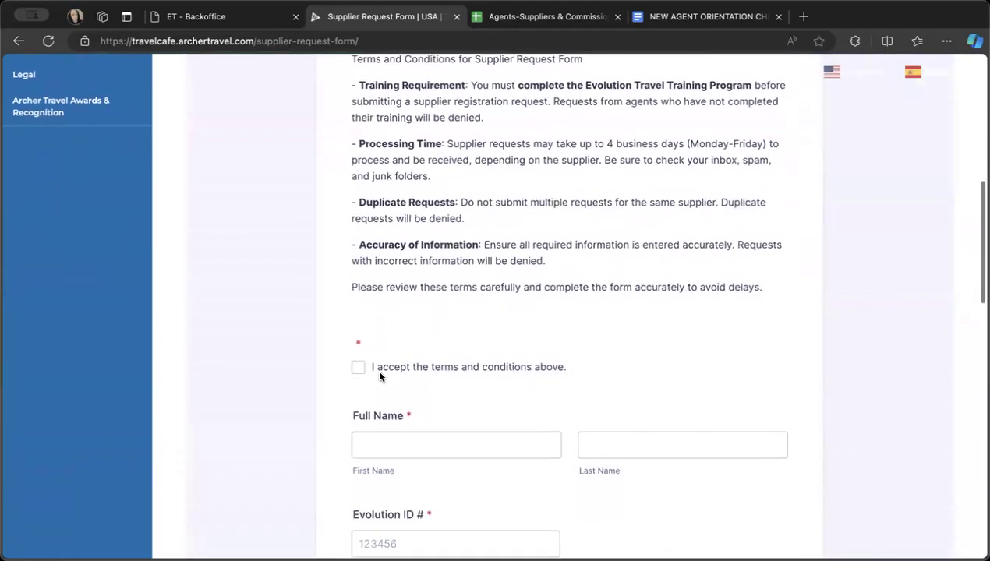
pyautogui.click(360, 369)
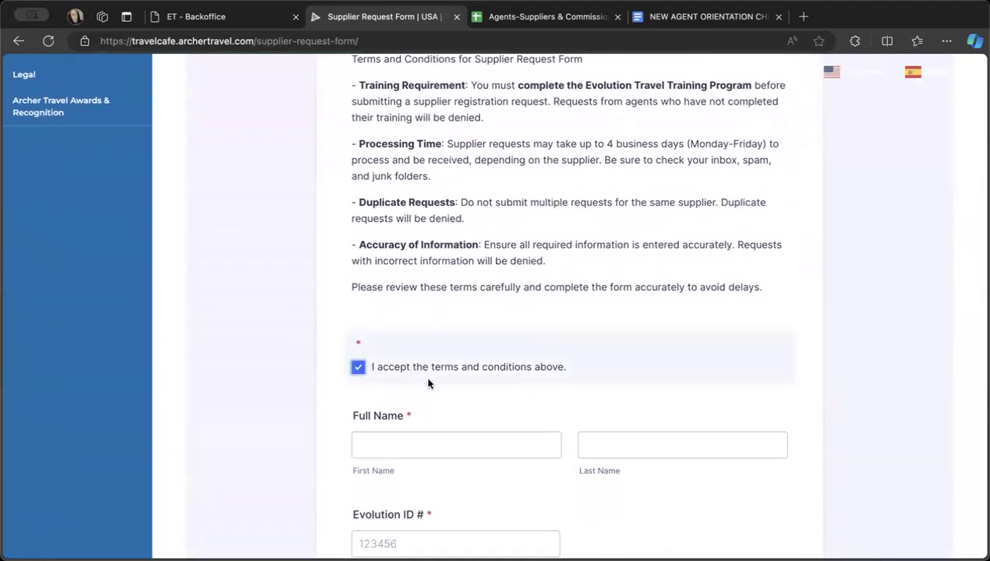
pyautogui.scroll(-2, 429, 382)
pyautogui.click(434, 349)
pyautogui.scroll(-2, 616, 362)
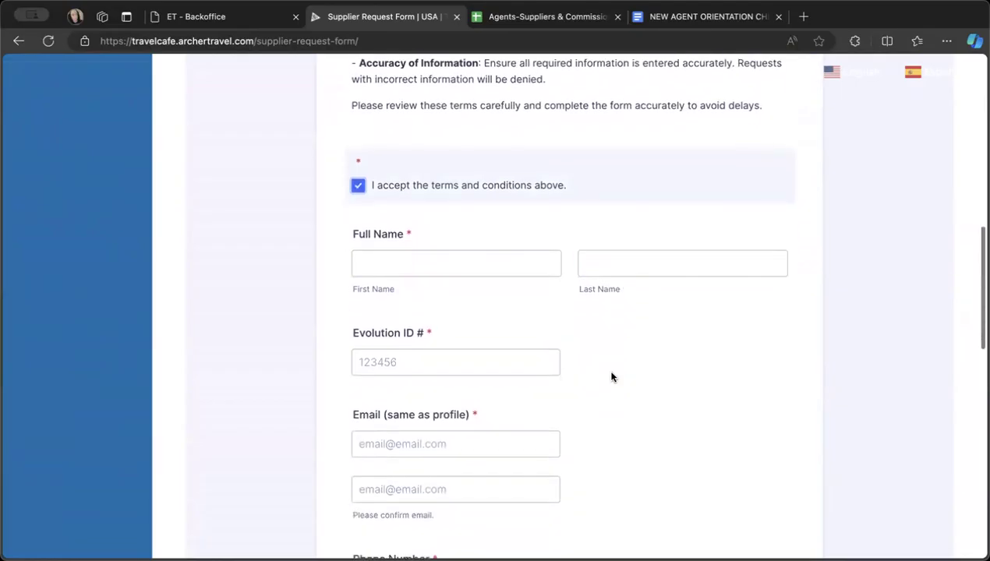
# - Choose Vax Vacation Access as the supplier and tick the declaration that all information is correct and the terms are accepted
pyautogui.scroll(-3, 561, 343)
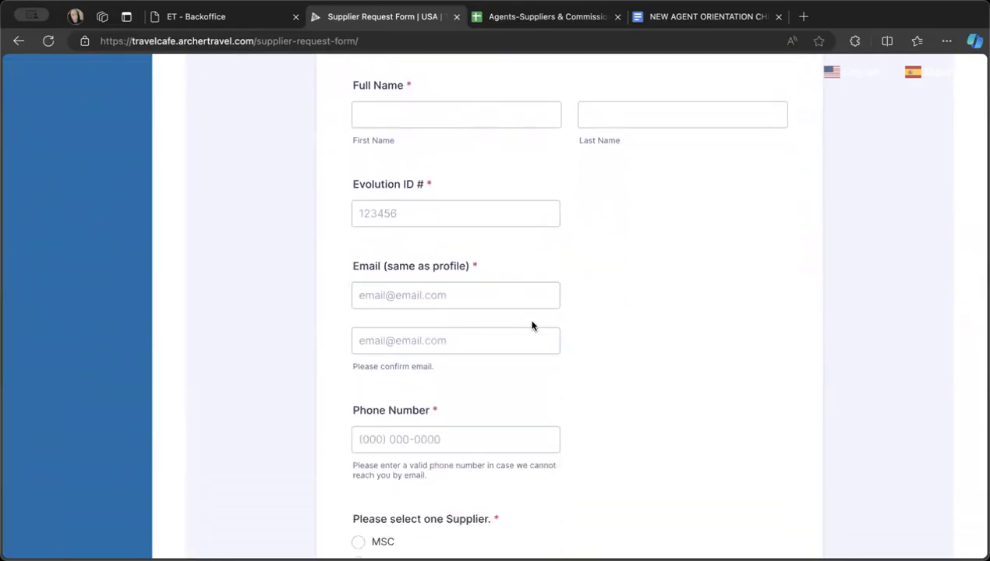
pyautogui.scroll(-2, 522, 324)
pyautogui.scroll(-2, 506, 367)
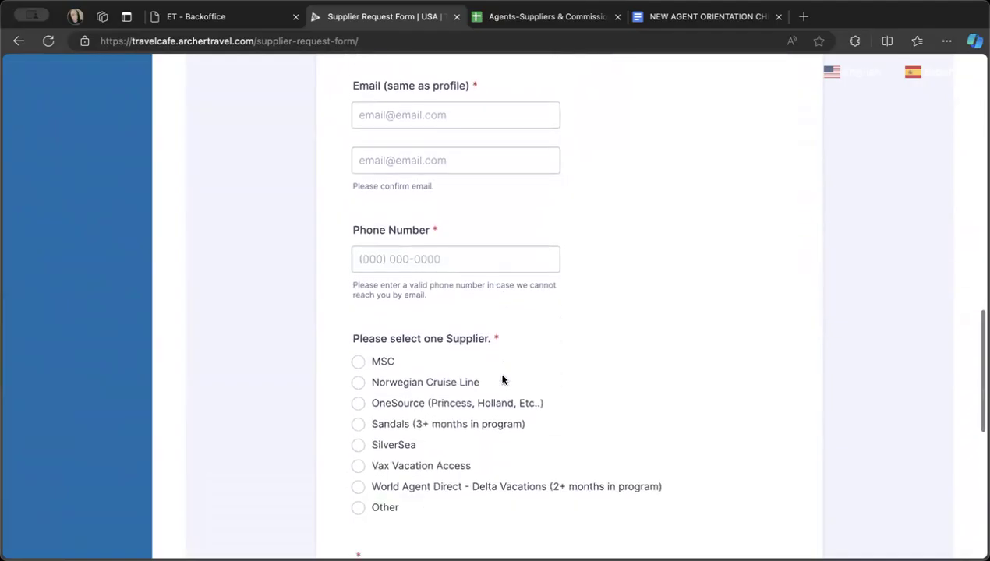
pyautogui.click(357, 415)
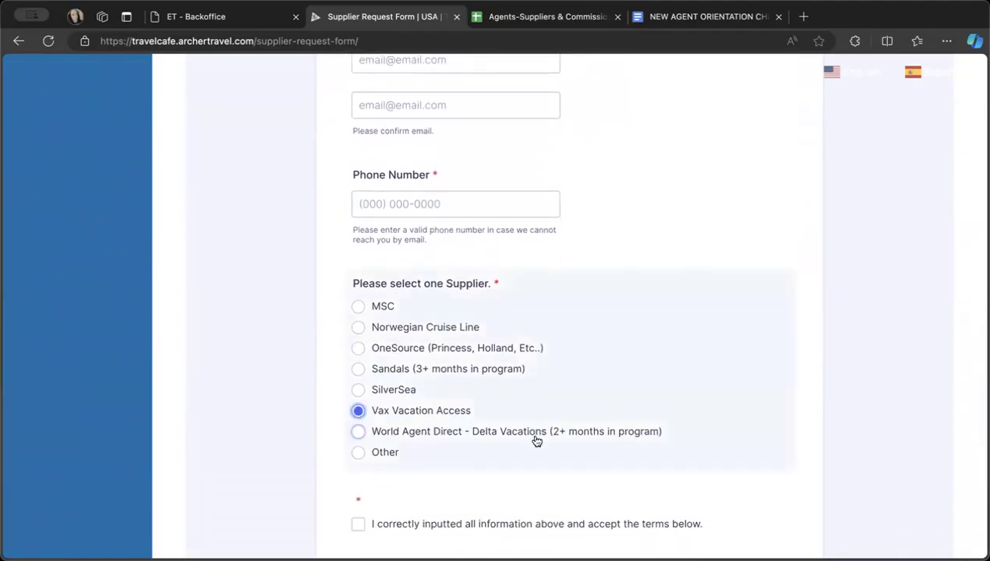
pyautogui.scroll(-3, 530, 438)
pyautogui.click(358, 360)
pyautogui.scroll(-2, 538, 456)
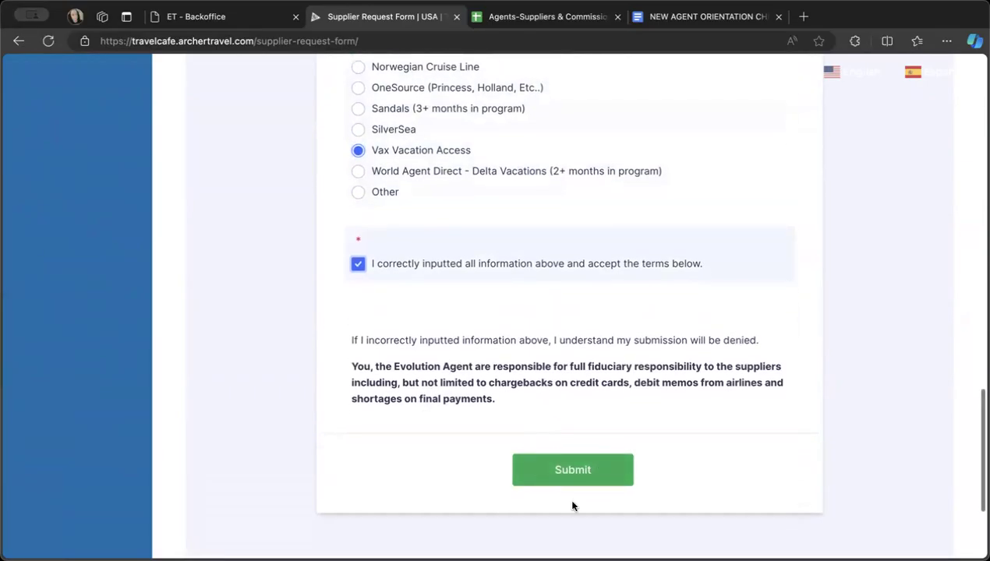
# - Review the supplier choice, check the New Agent Orientation Cheatsheet's login and passwords template link, and return to the supplier request form
pyautogui.scroll(3, 568, 480)
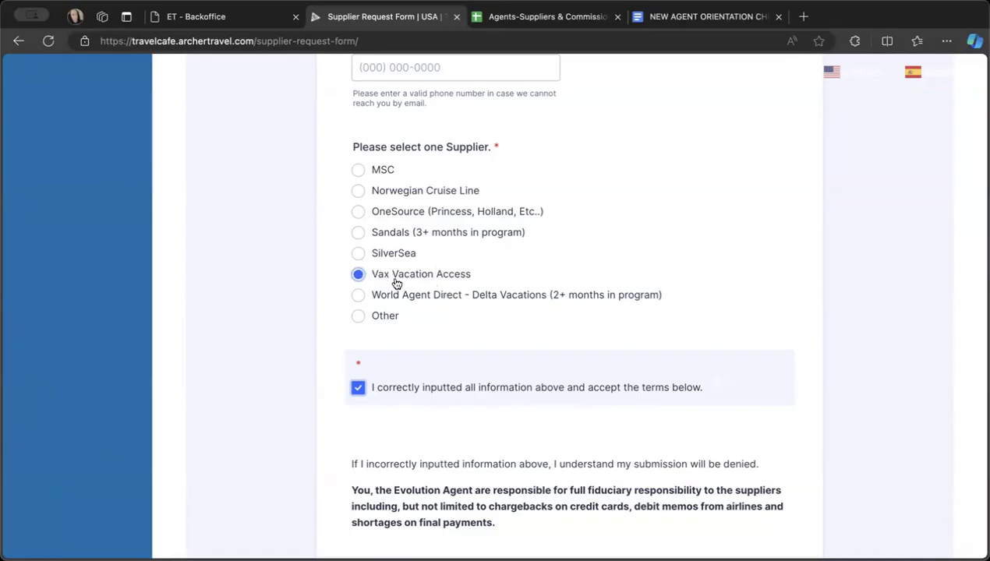
pyautogui.scroll(1, 472, 282)
pyautogui.scroll(-2, 471, 282)
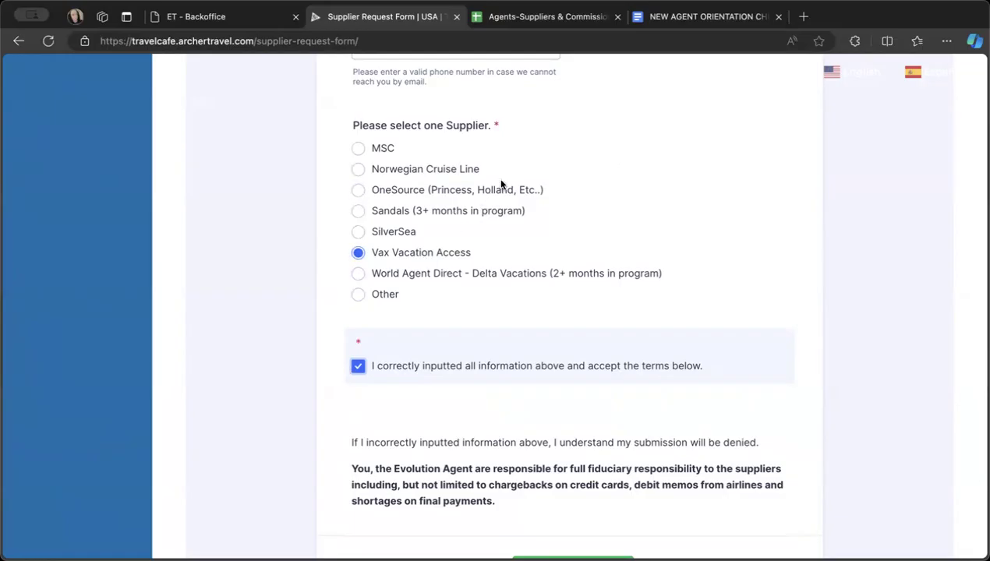
pyautogui.click(681, 19)
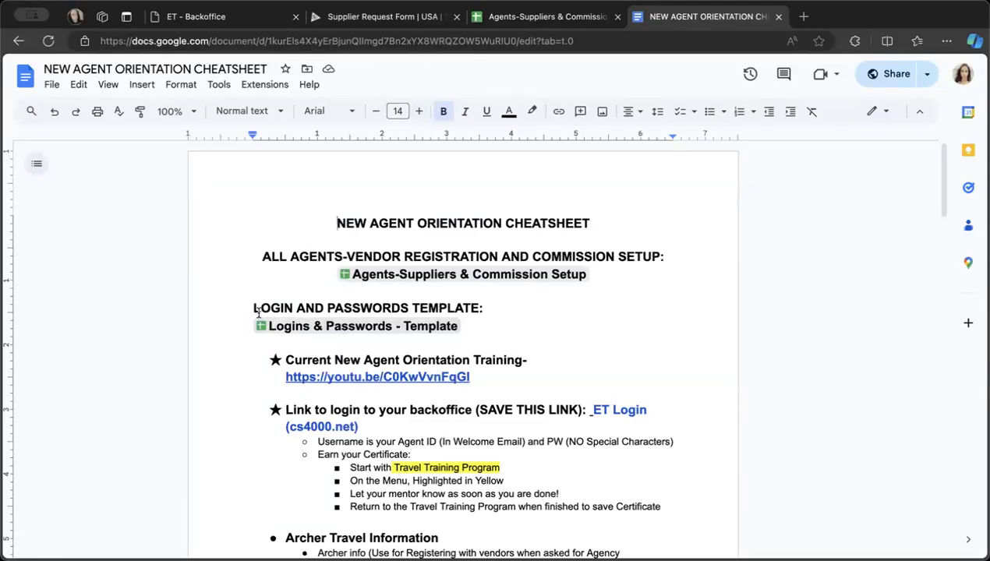
pyautogui.moveTo(343, 327)
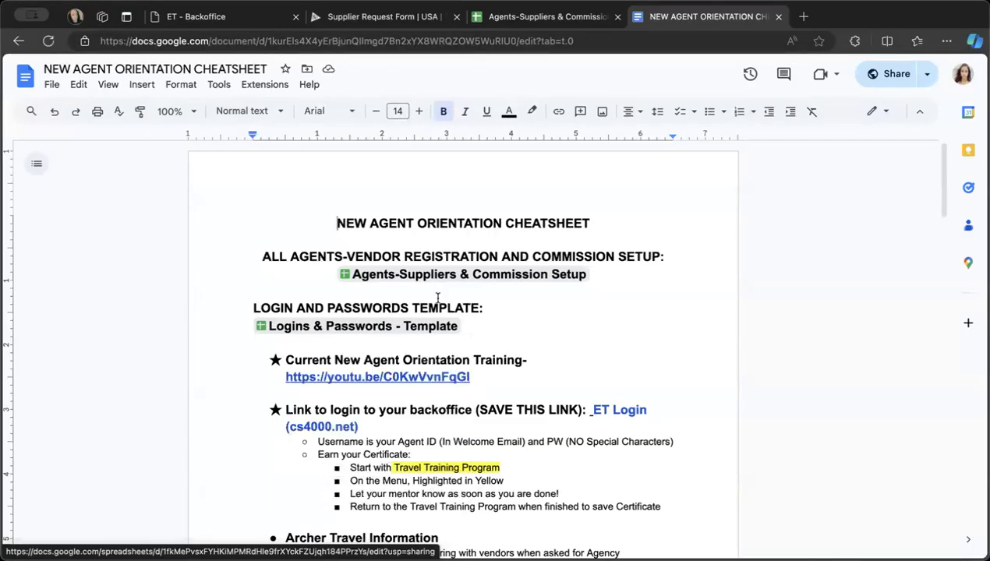
pyautogui.click(399, 17)
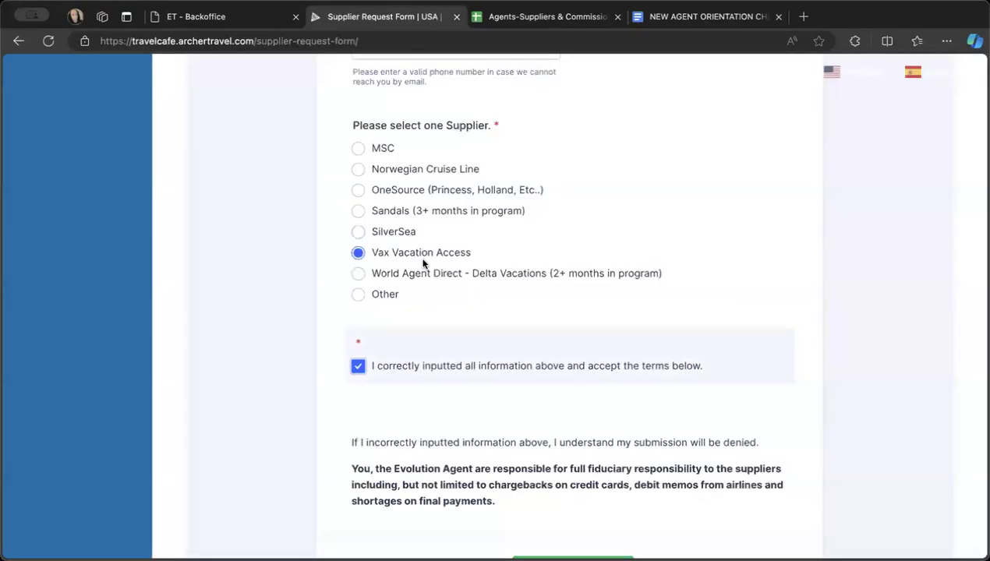
# - Check the USA Supplier Request Form's terms and conditions and the supplier links on the spreadsheet's LATAM sheet
pyautogui.scroll(10, 423, 264)
pyautogui.scroll(4, 423, 262)
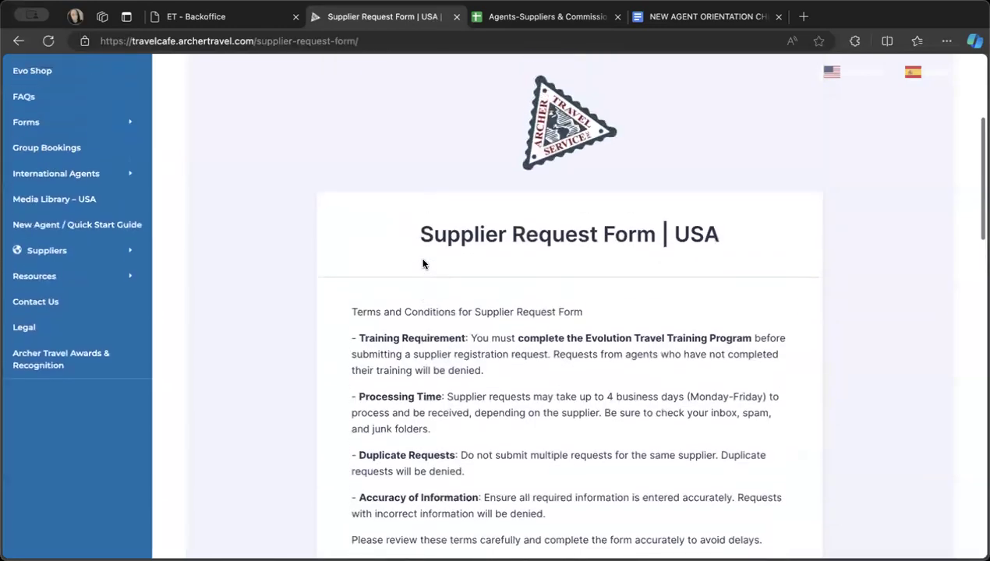
pyautogui.click(521, 19)
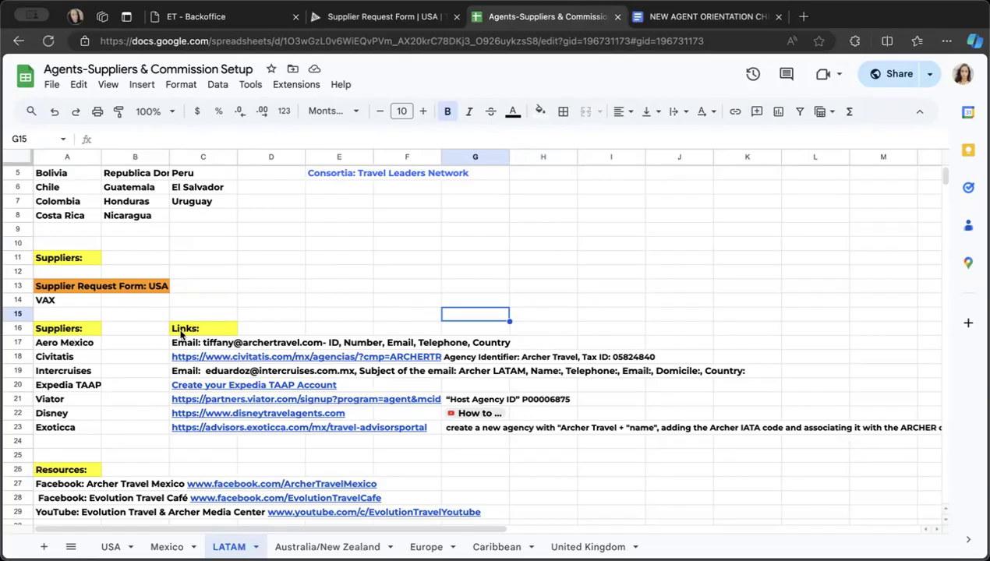
# - Return to the Travel Cafe and open its LATAM page of suppliers by country
pyautogui.click(335, 17)
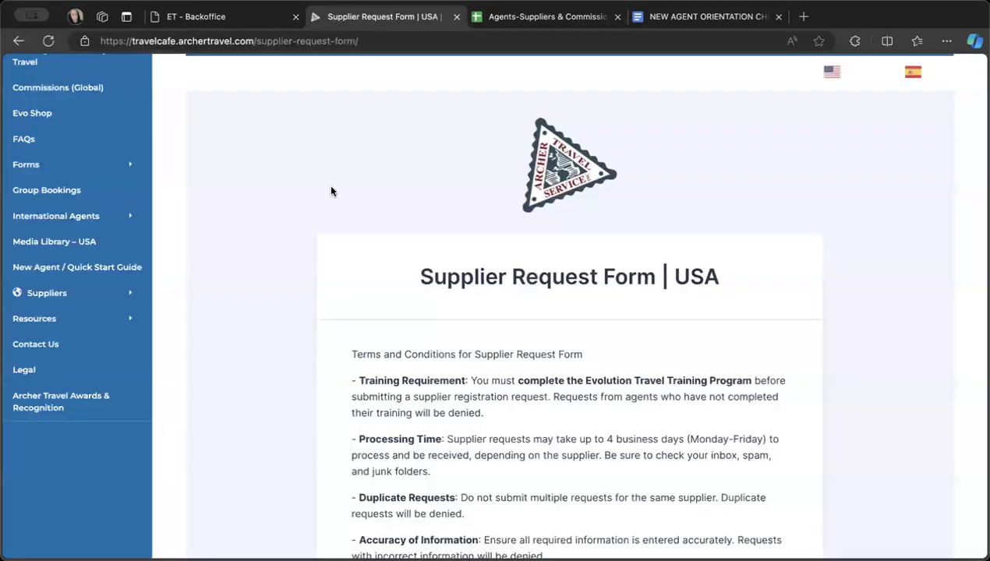
pyautogui.scroll(2, 330, 191)
pyautogui.moveTo(130, 331)
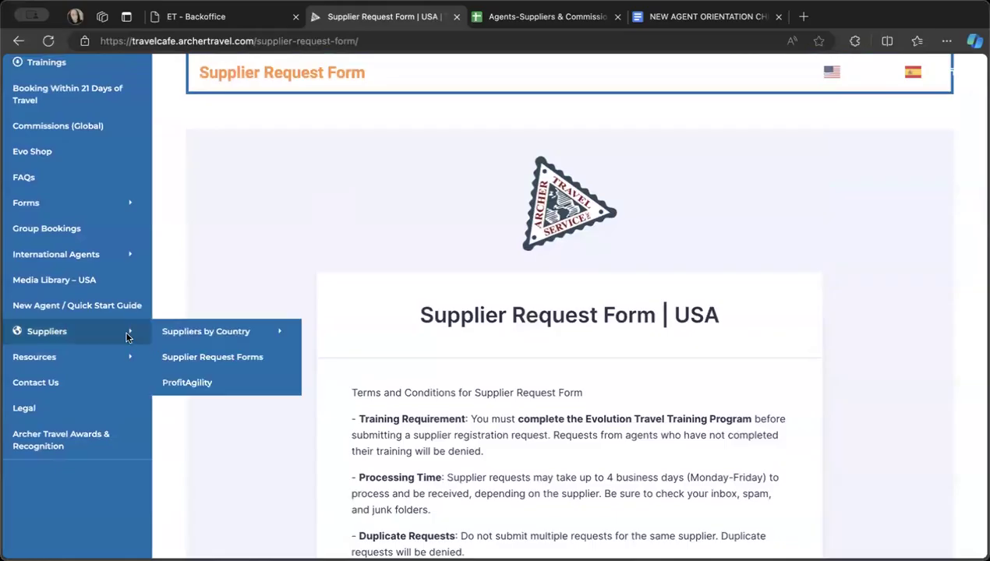
pyautogui.moveTo(223, 331)
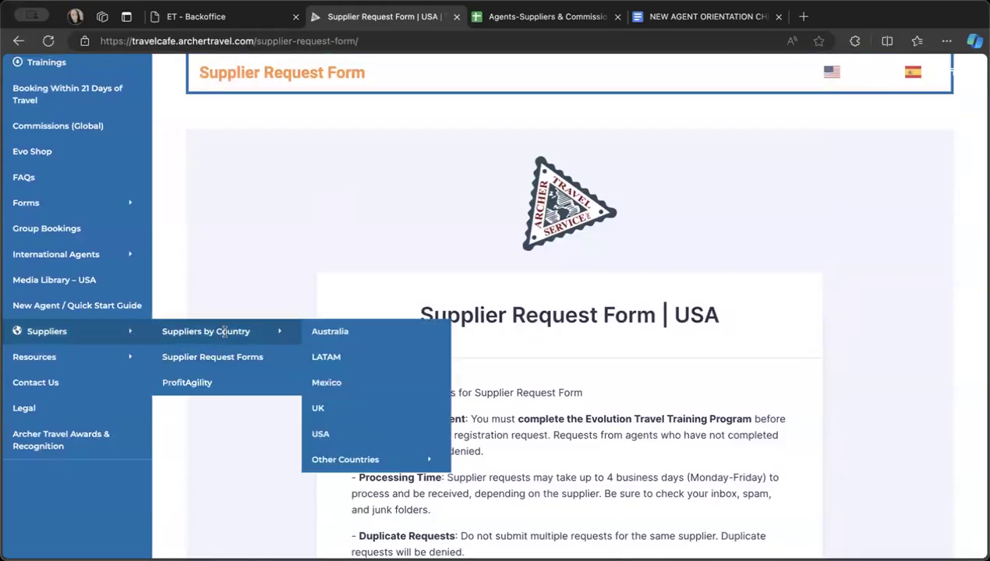
pyautogui.click(344, 361)
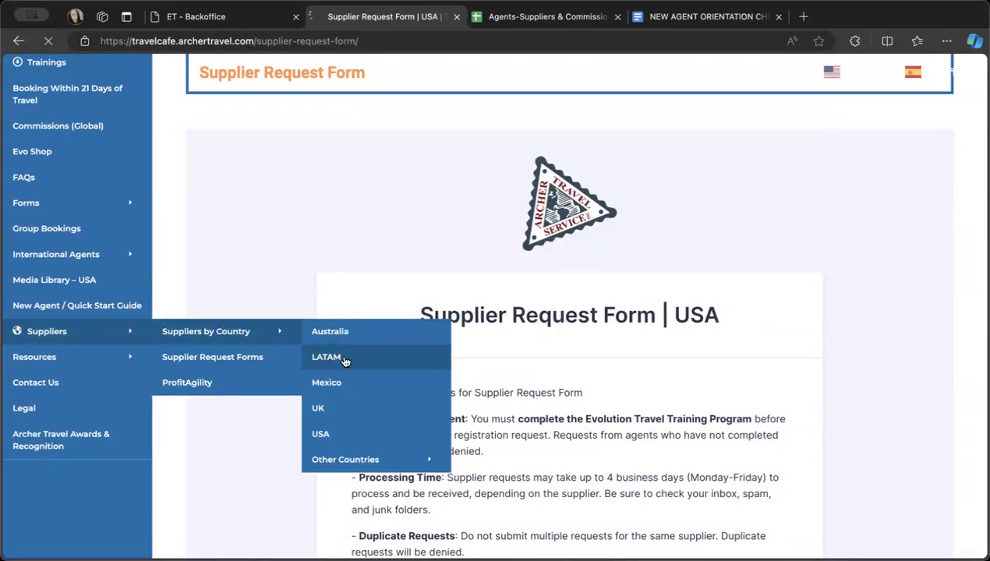
# - Browse the LATAM suppliers page, examining the list of covered countries, the preferred supplier mark and the supplier descriptions
pyautogui.scroll(-5, 341, 365)
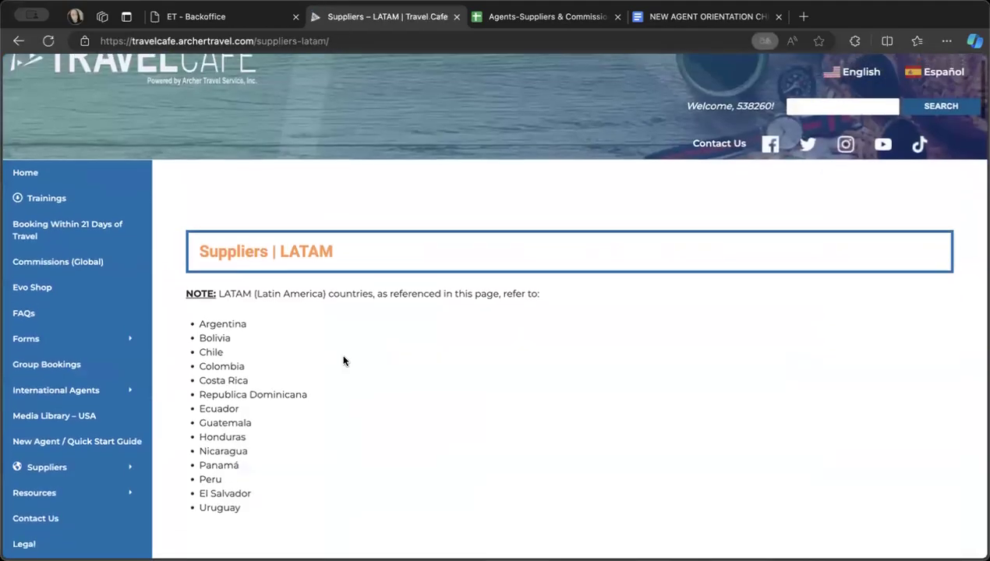
pyautogui.scroll(-3, 341, 365)
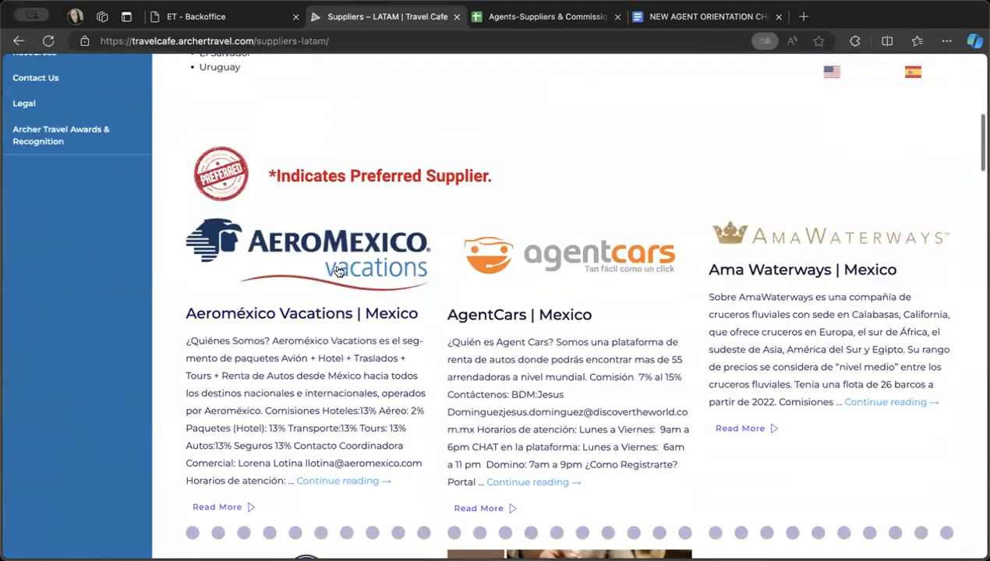
pyautogui.scroll(4, 350, 202)
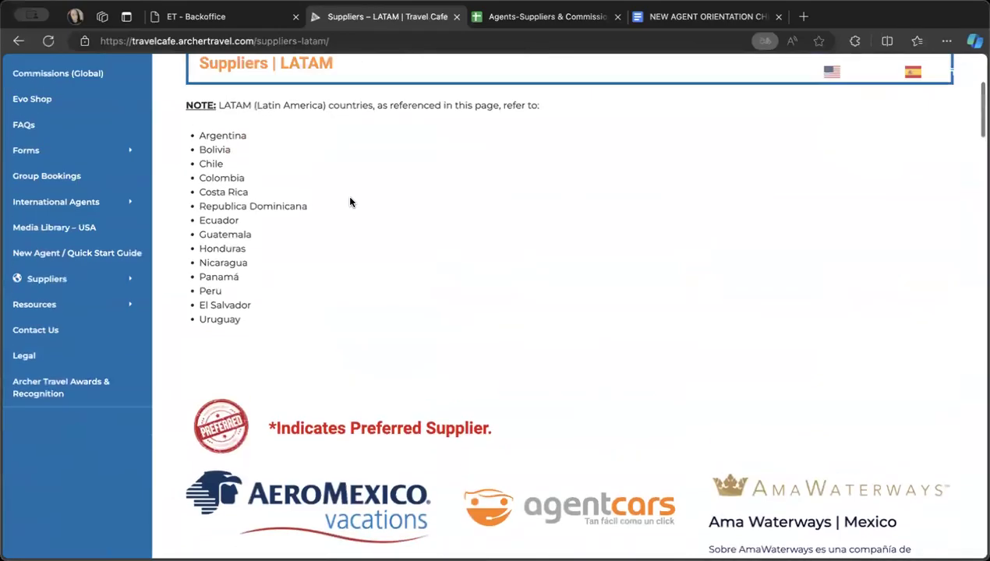
pyautogui.scroll(-2, 353, 249)
pyautogui.scroll(2, 353, 248)
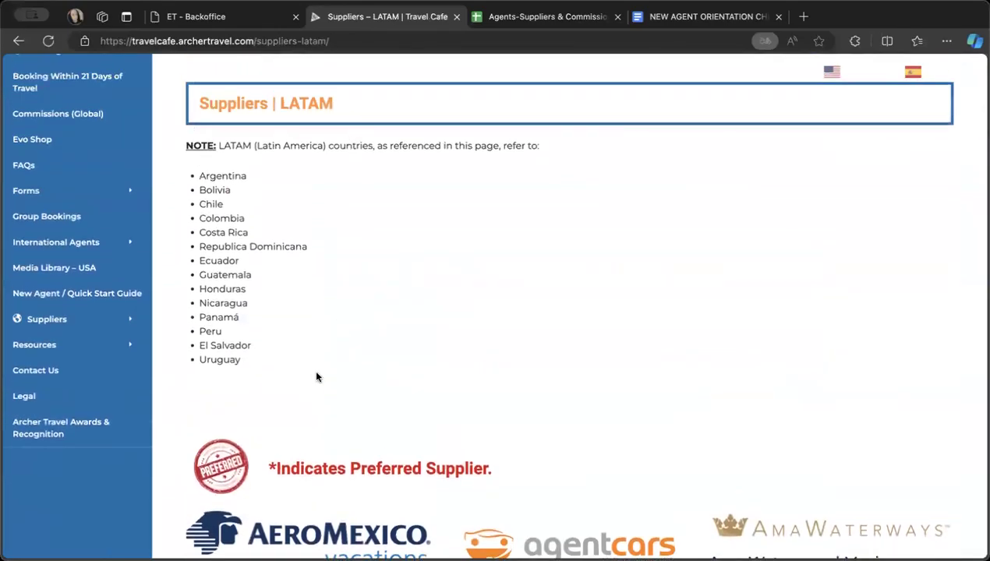
pyautogui.scroll(-6, 316, 377)
pyautogui.scroll(-4, 317, 376)
pyautogui.scroll(7, 314, 370)
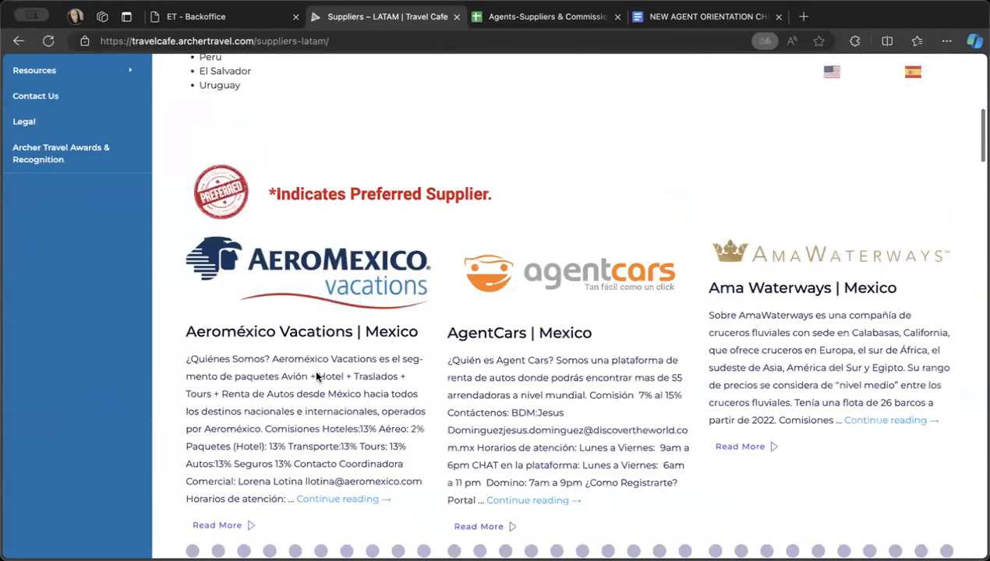
pyautogui.scroll(-12, 316, 376)
pyautogui.scroll(10, 316, 376)
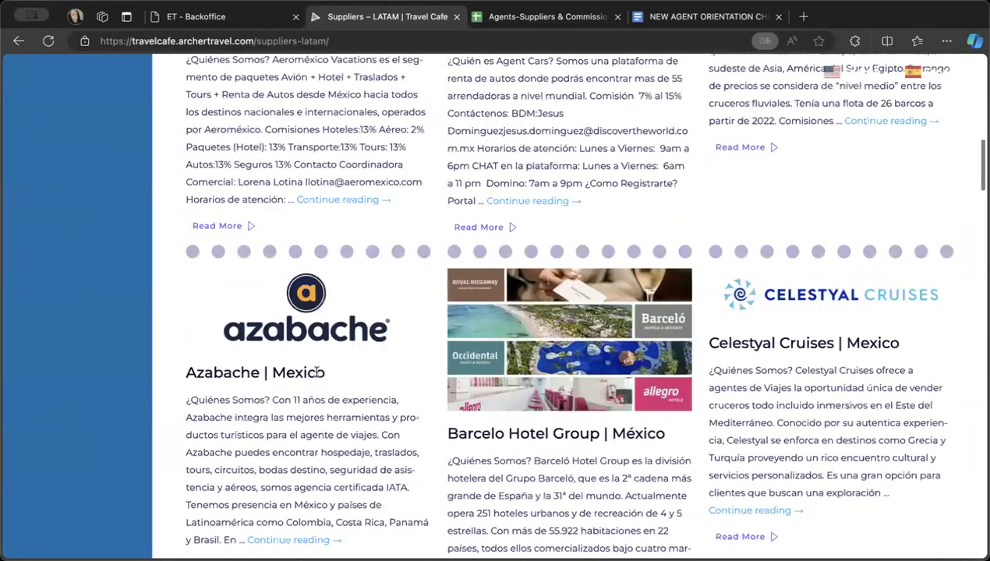
pyautogui.scroll(15, 316, 373)
pyautogui.scroll(-3, 316, 372)
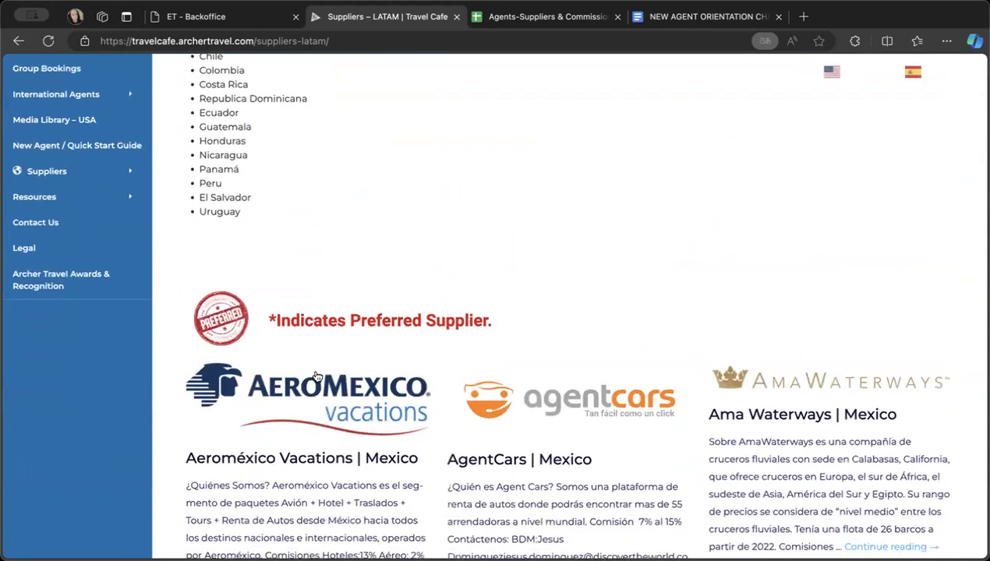
pyautogui.scroll(2, 317, 375)
pyautogui.scroll(-5, 220, 287)
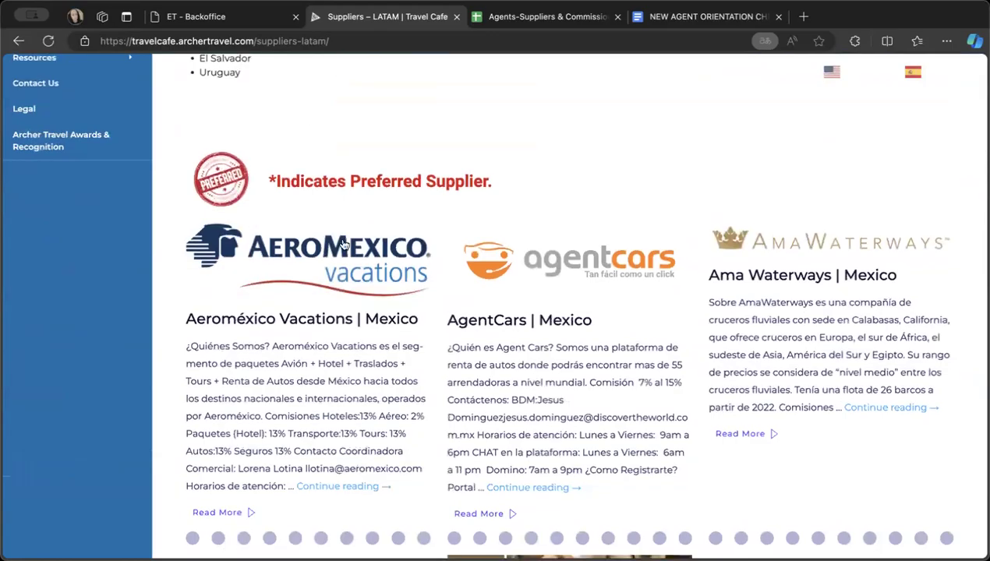
pyautogui.scroll(5, 294, 241)
pyautogui.scroll(-10, 293, 242)
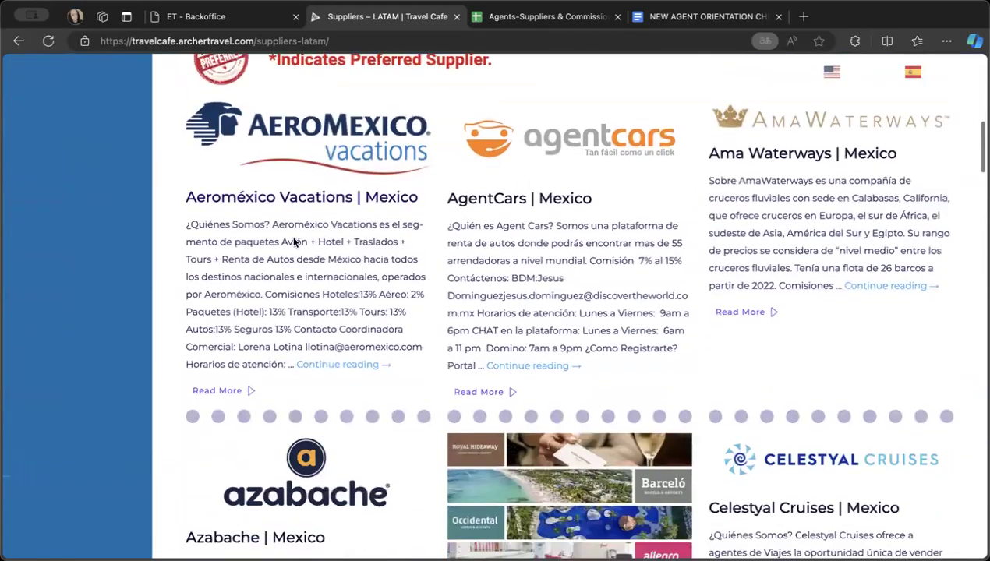
pyautogui.scroll(4, 294, 242)
pyautogui.scroll(1, 515, 320)
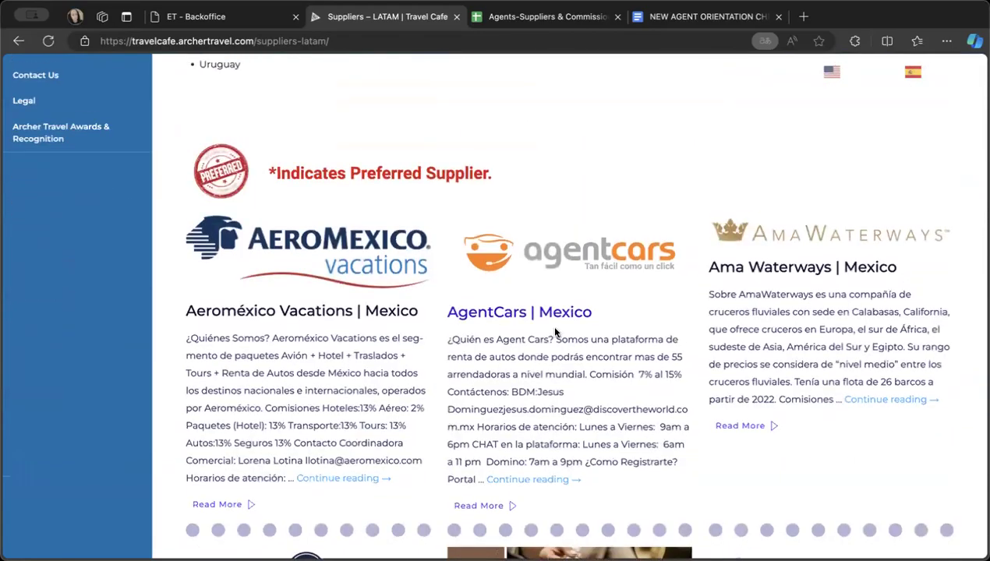
pyautogui.scroll(-20, 565, 436)
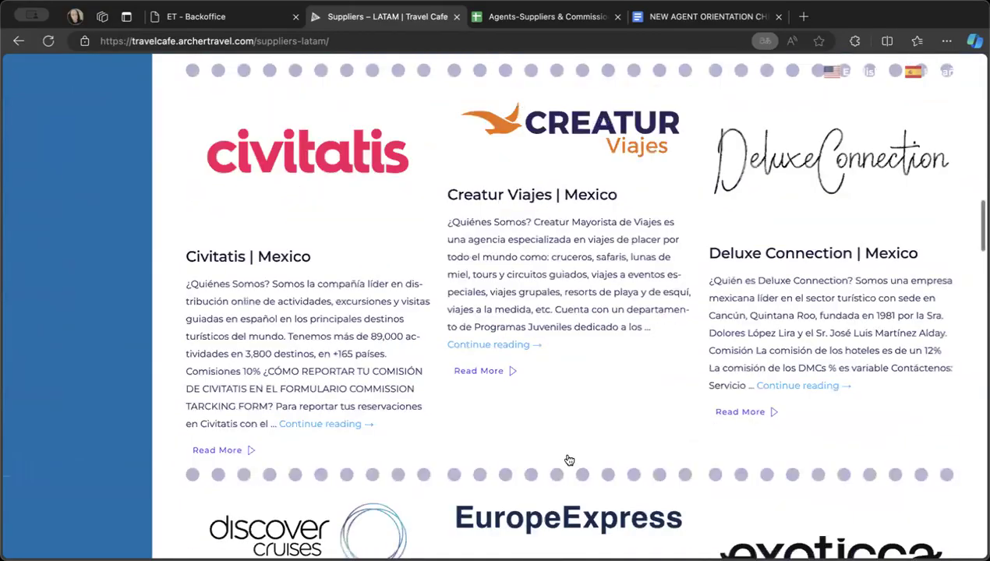
pyautogui.scroll(-8, 569, 460)
pyautogui.scroll(20, 568, 458)
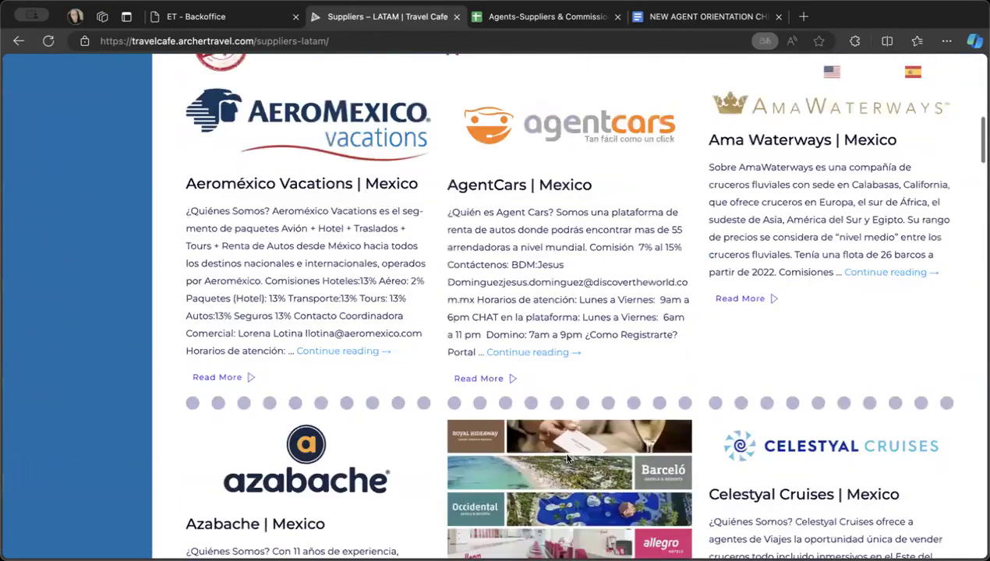
pyautogui.scroll(4, 567, 458)
pyautogui.scroll(-2, 568, 460)
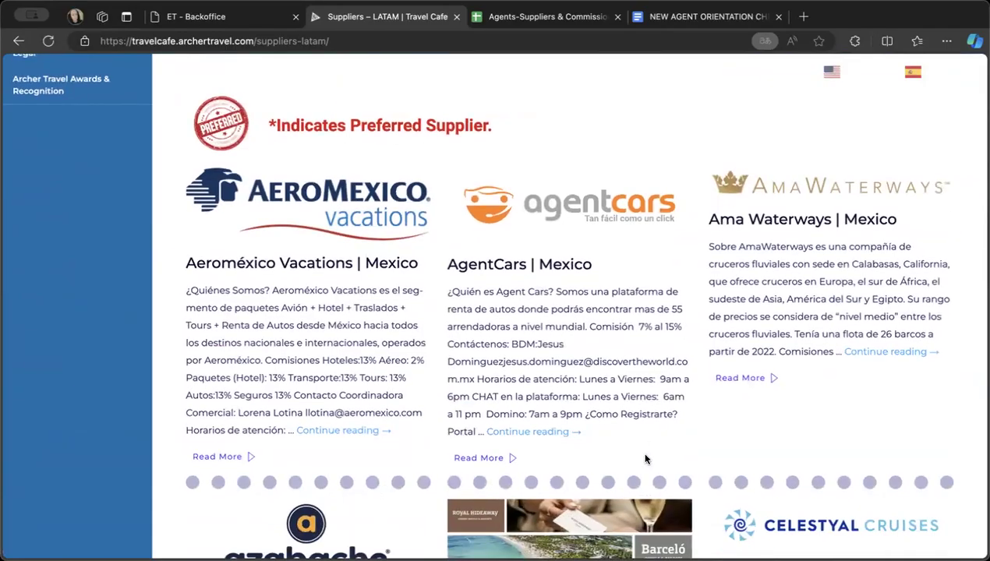
pyautogui.scroll(-2, 646, 460)
pyautogui.scroll(3, 645, 459)
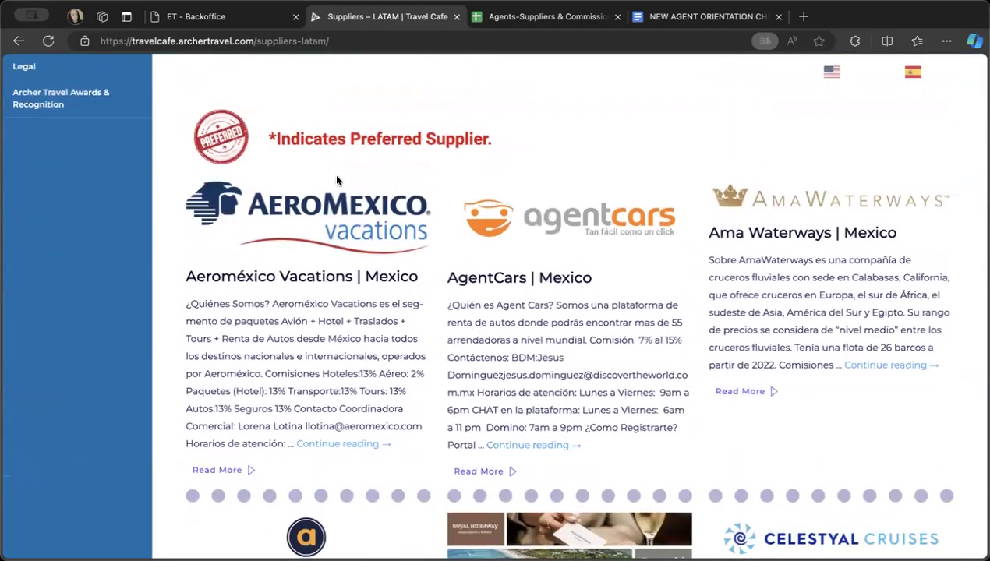
# - Open the full Aeroméxico Vacations supplier entry and examine its contact details and registration instructions
pyautogui.click(337, 444)
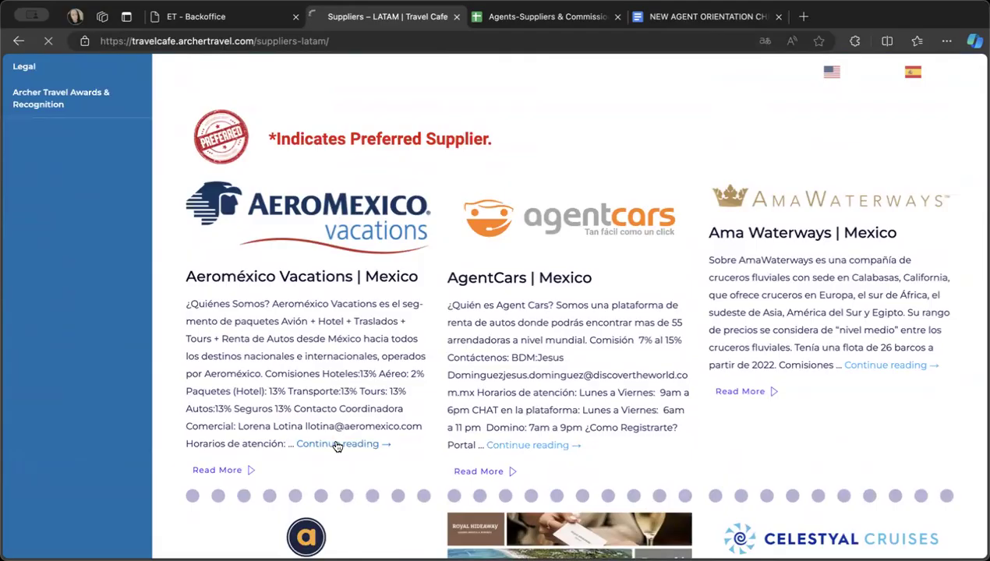
pyautogui.scroll(-4, 474, 465)
pyautogui.scroll(-5, 474, 465)
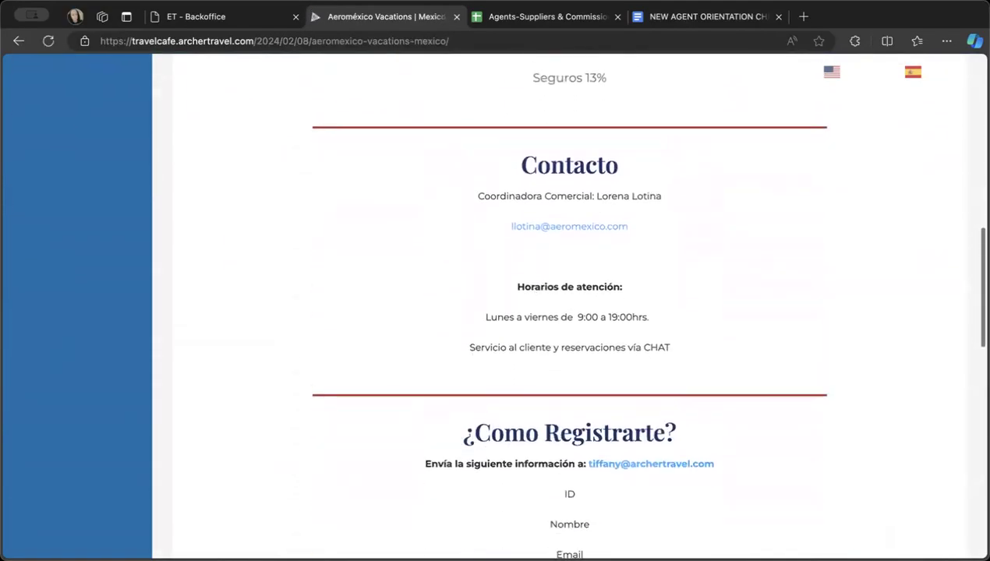
pyautogui.scroll(-5, 421, 277)
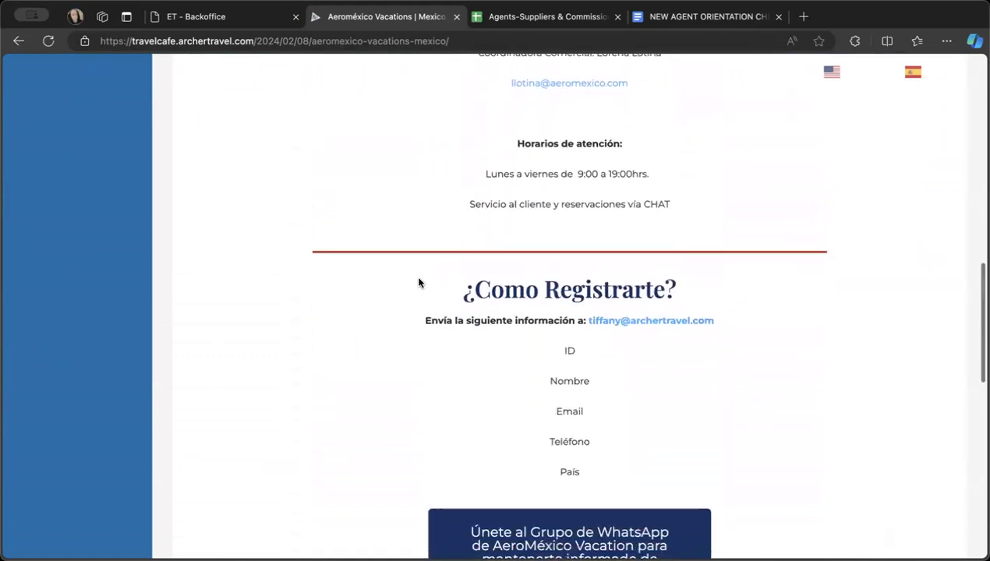
pyautogui.scroll(2, 419, 283)
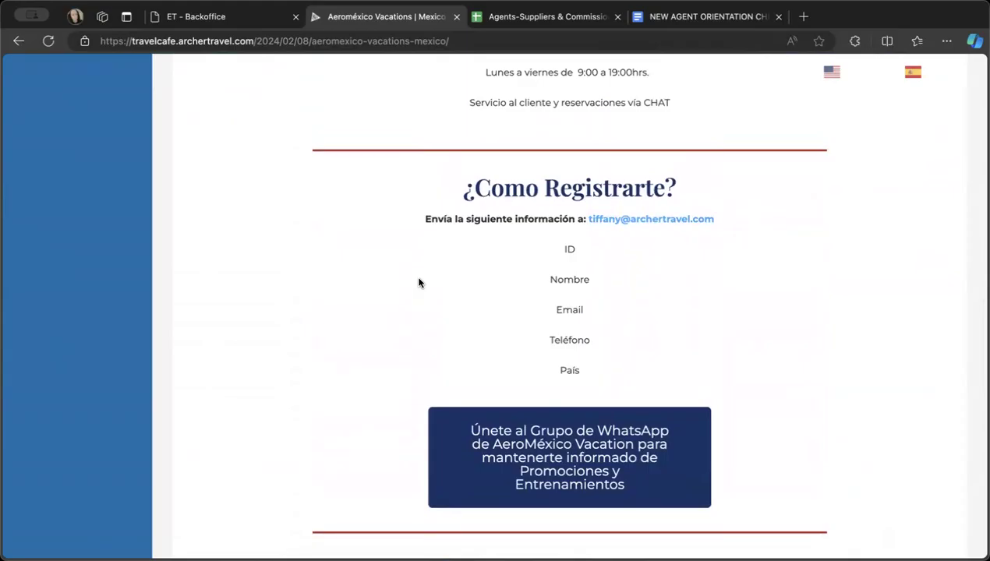
# - Try Read Aloud on the Aeroméxico Vacations page, close it, and review the commission and contact sections
pyautogui.click(792, 42)
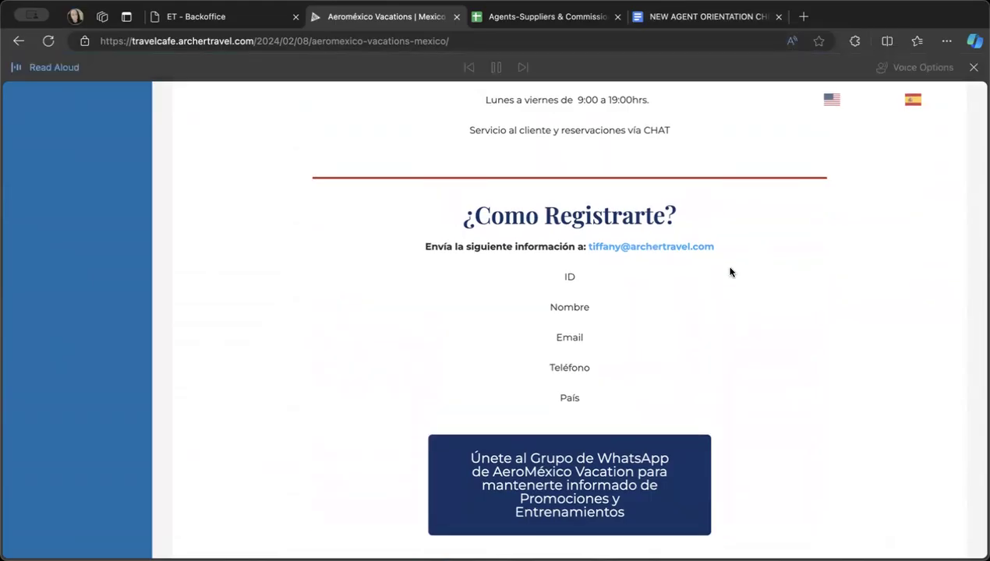
pyautogui.click(973, 67)
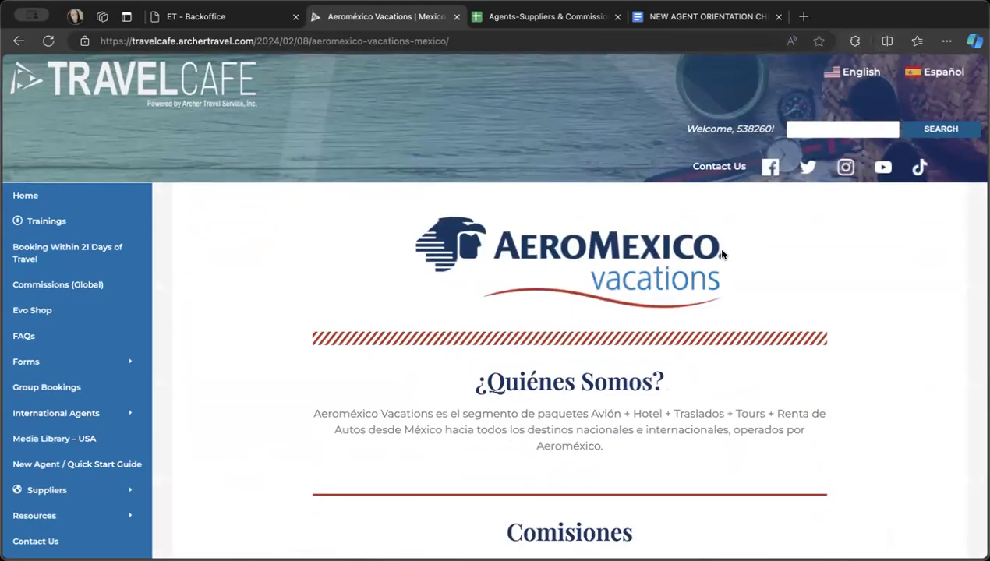
pyautogui.scroll(-3, 741, 201)
pyautogui.scroll(-6, 740, 203)
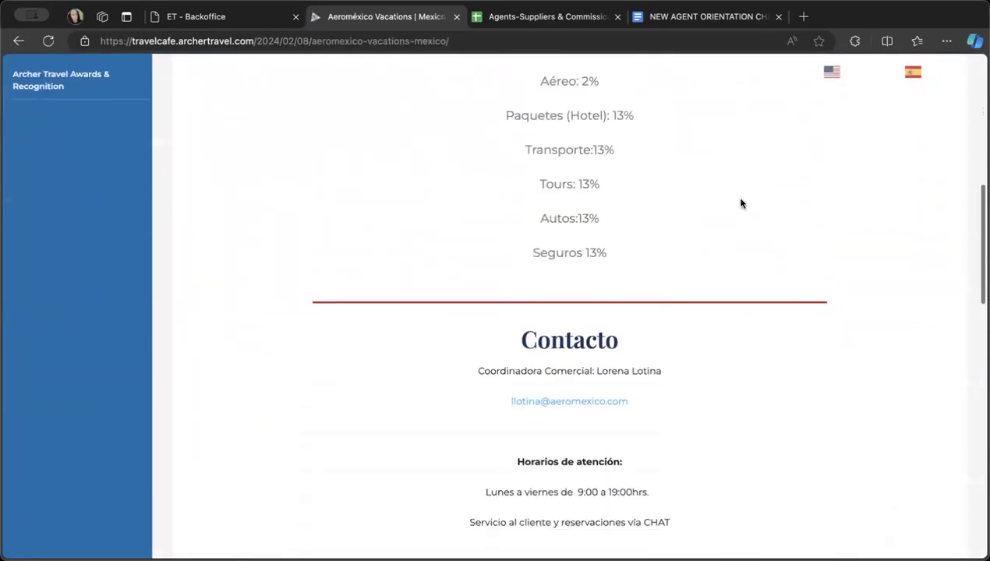
# - Translate the Aeroméxico Vacations supplier page into English
pyautogui.scroll(-2, 740, 201)
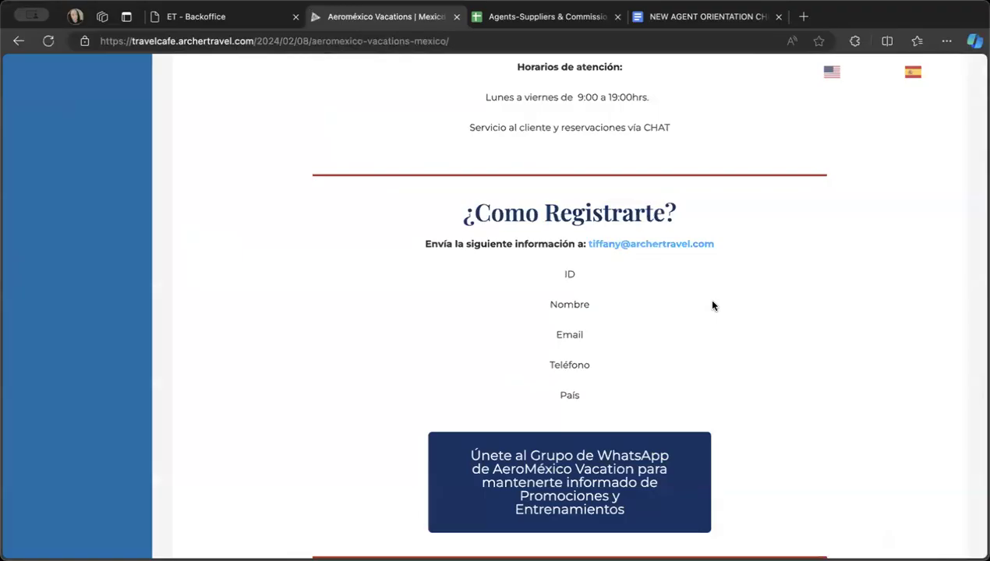
pyautogui.rightClick(713, 306)
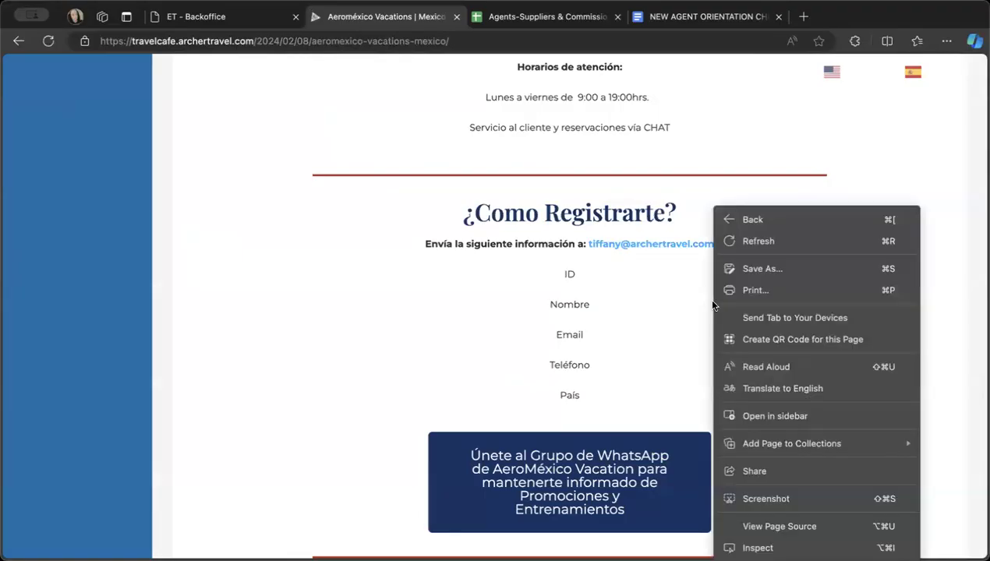
pyautogui.click(767, 387)
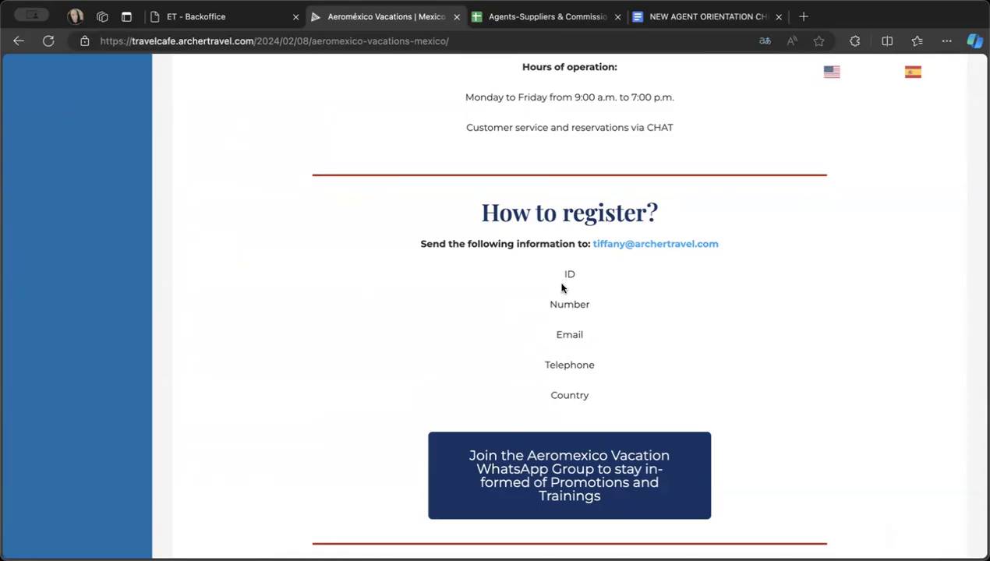
# - Examine the translated registration instructions, WhatsApp group invitation and Agent Portal section on the Aeroméxico Vacations page
pyautogui.scroll(-1, 568, 359)
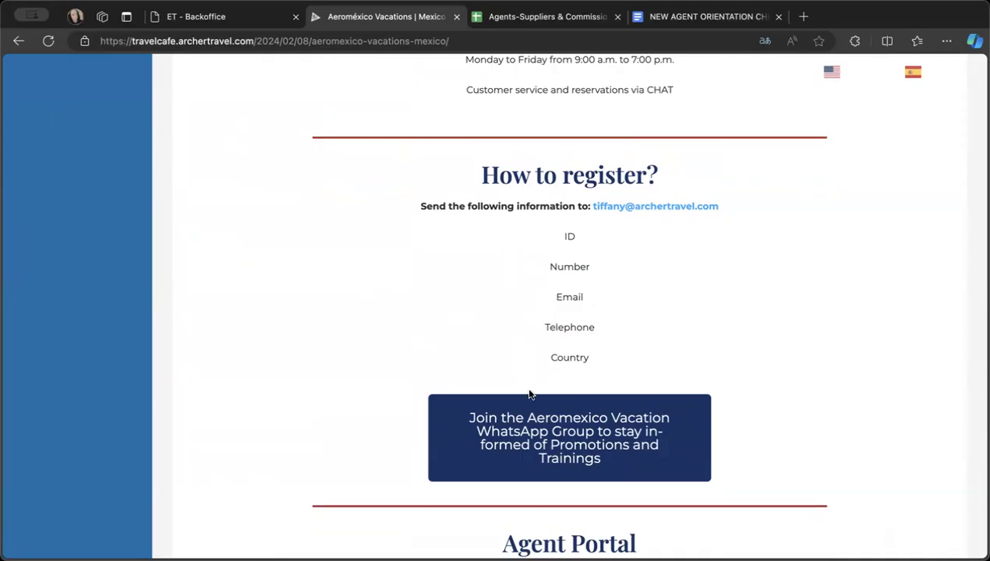
pyautogui.scroll(-2, 530, 394)
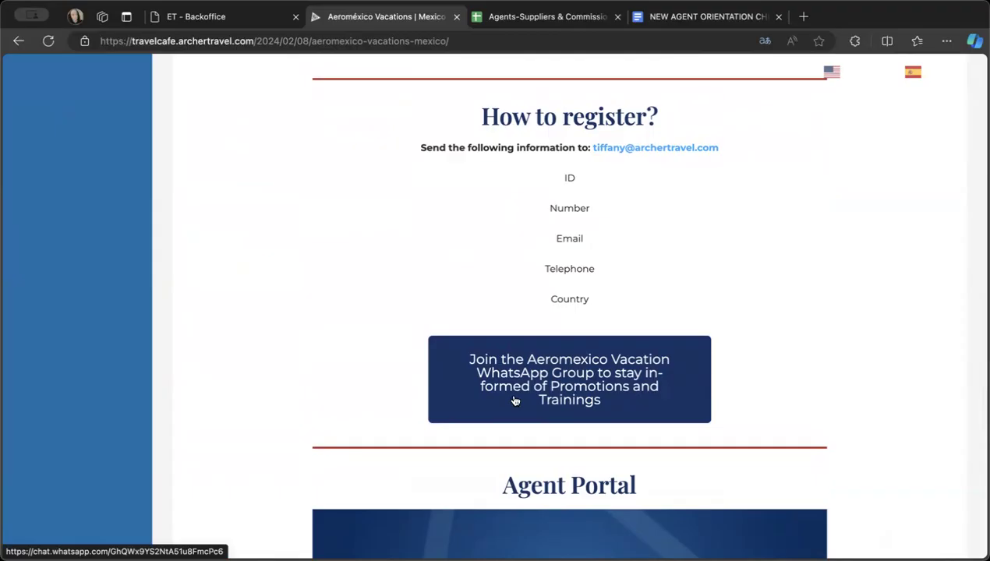
pyautogui.scroll(2, 546, 368)
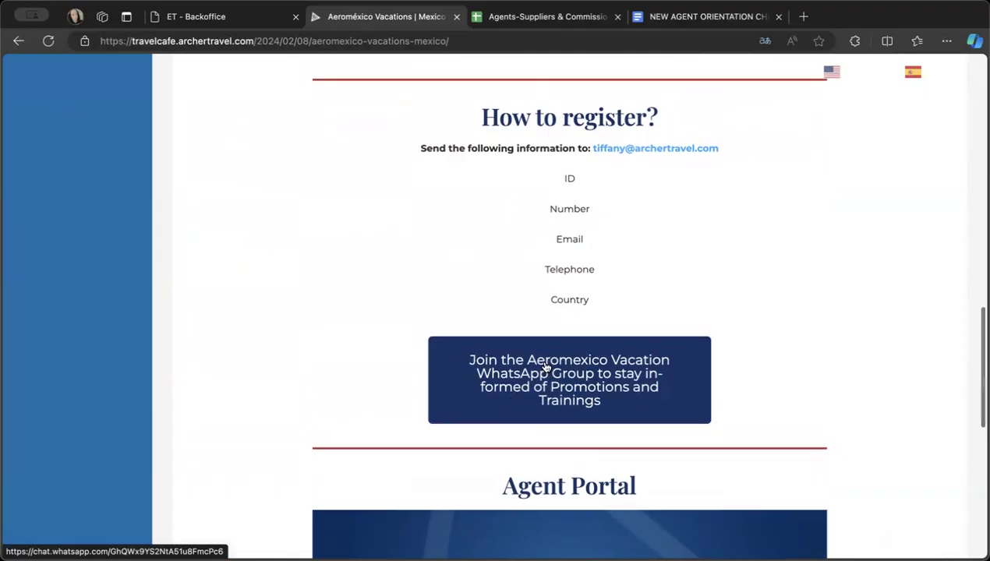
pyautogui.scroll(2, 543, 366)
pyautogui.scroll(-2, 544, 366)
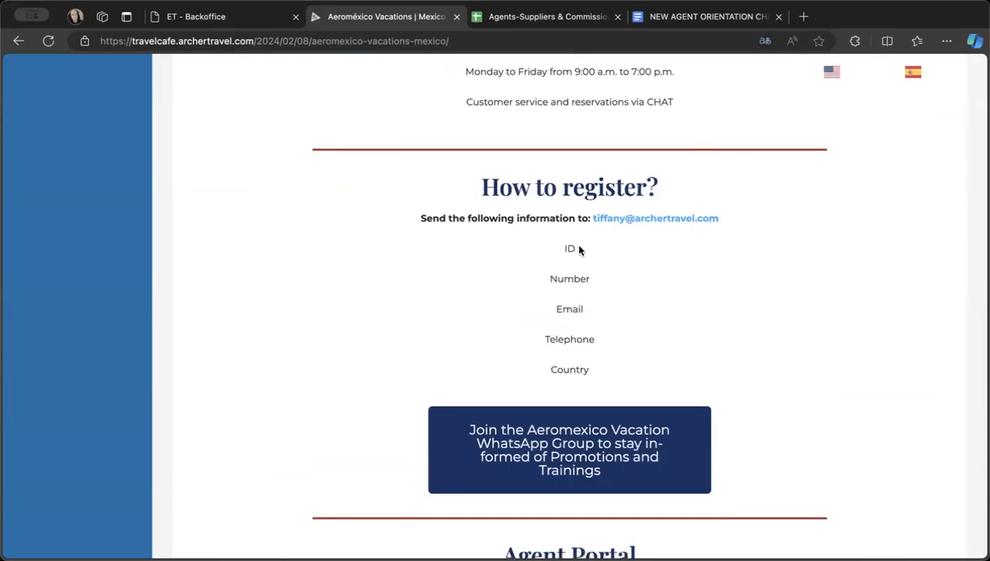
pyautogui.scroll(-4, 592, 305)
pyautogui.scroll(2, 594, 306)
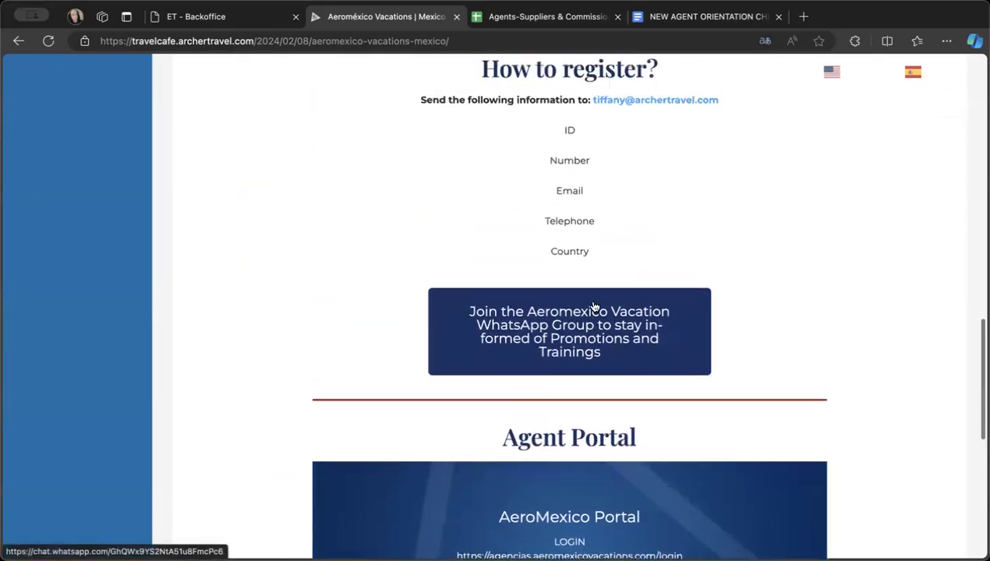
pyautogui.scroll(-3, 594, 307)
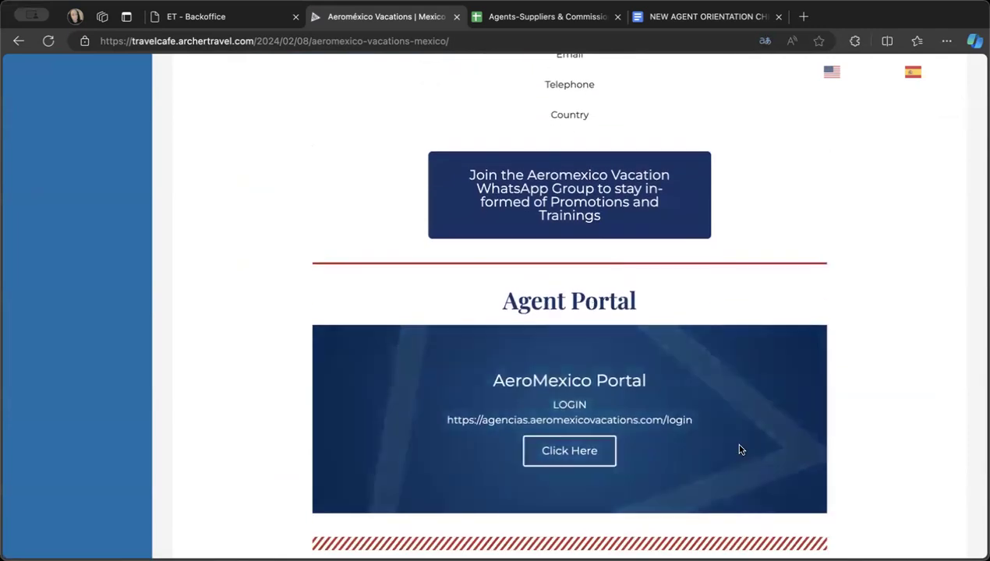
pyautogui.scroll(2, 648, 420)
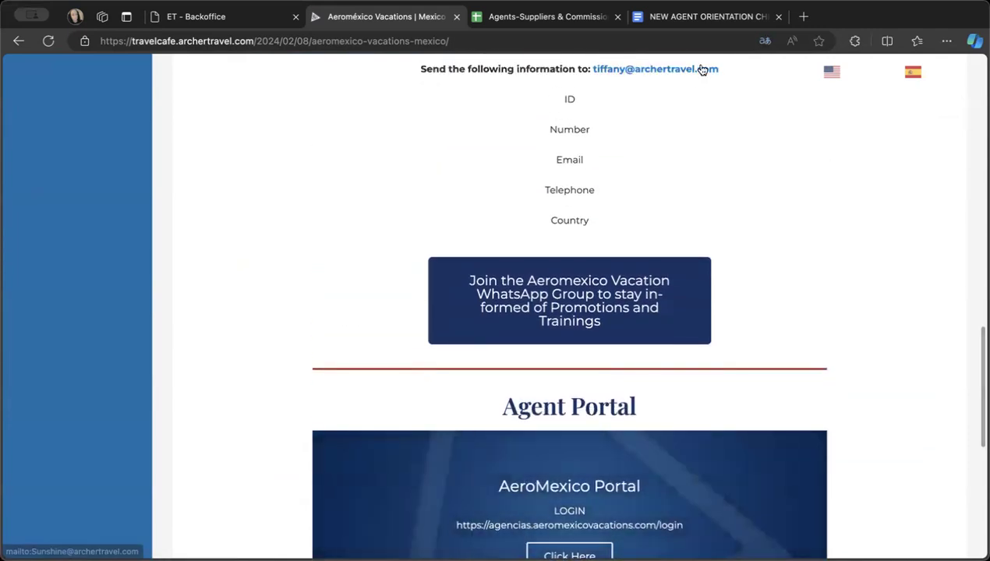
pyautogui.click(701, 17)
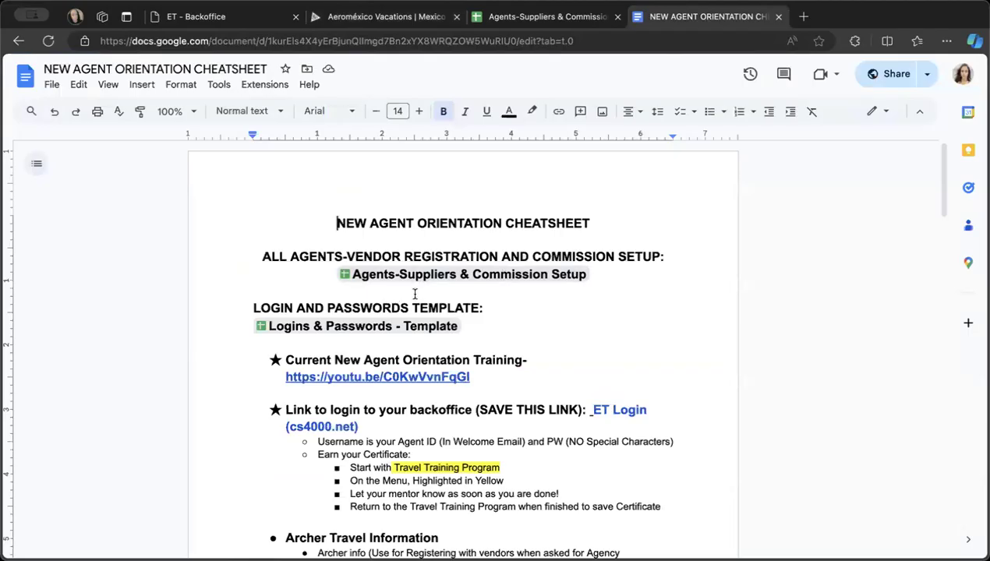
pyautogui.click(382, 13)
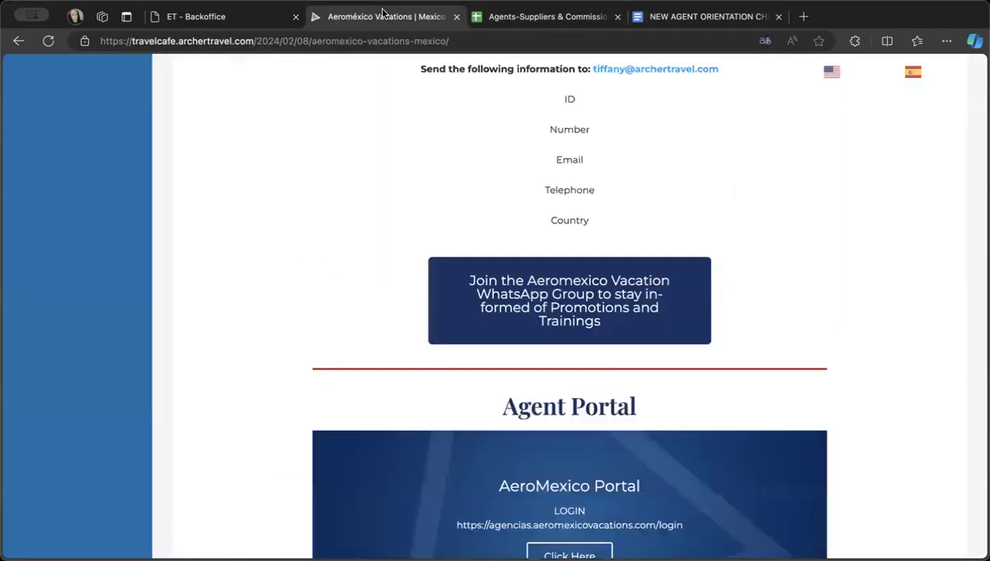
# - Review the translated Aeroméxico Vacations page from its introduction and commissions through the contact and registration details
pyautogui.scroll(15, 559, 375)
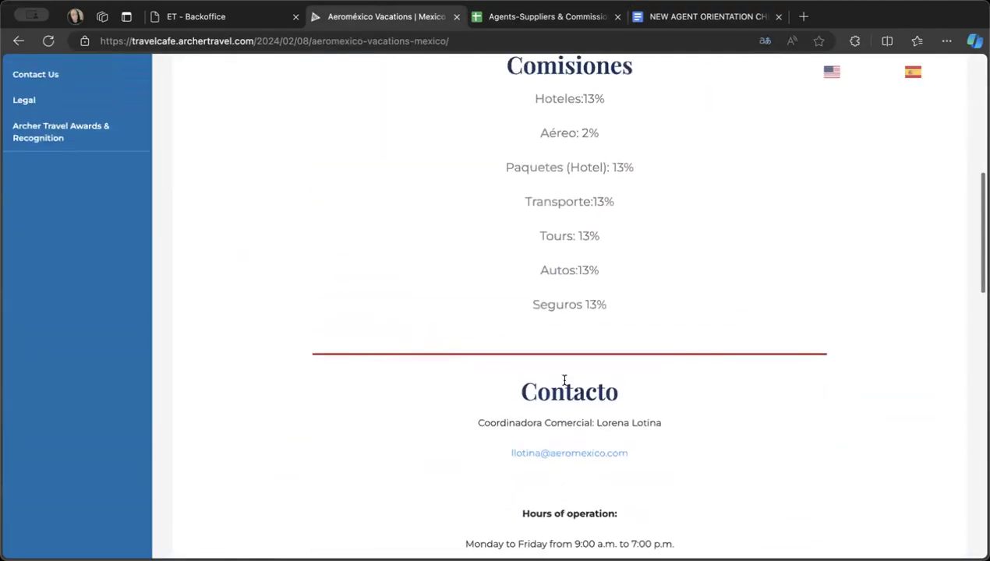
pyautogui.scroll(3, 564, 380)
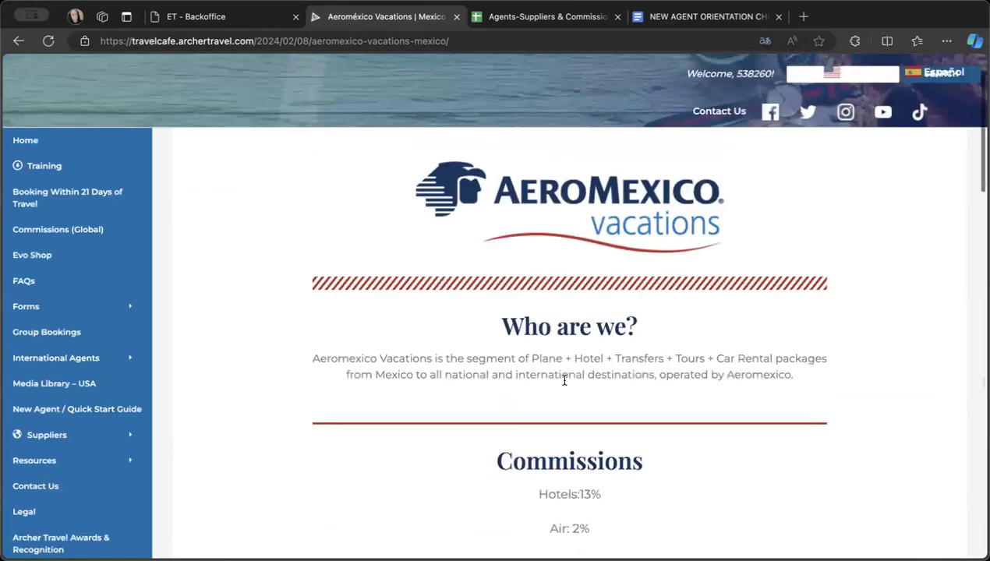
pyautogui.scroll(-10, 565, 381)
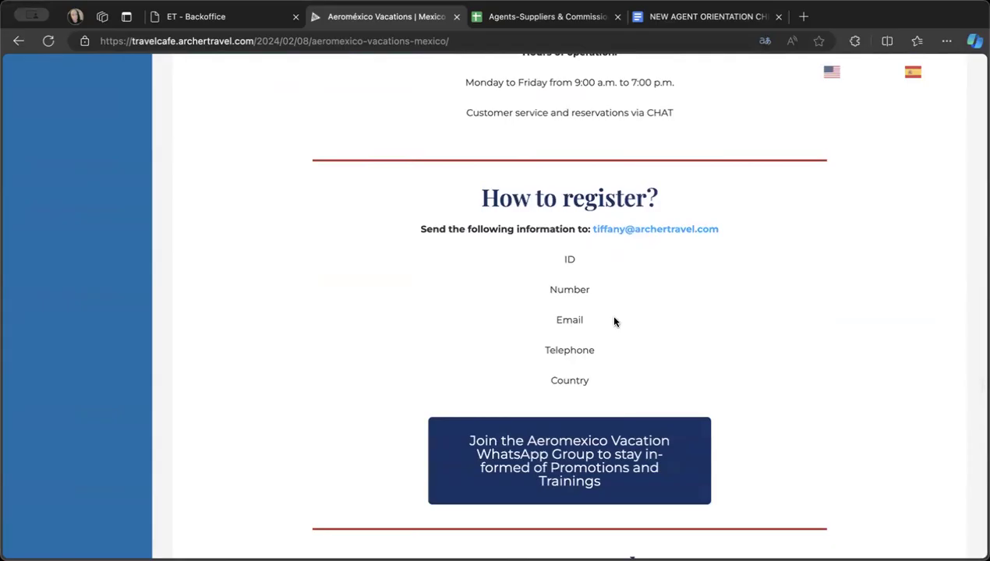
pyautogui.scroll(3, 614, 321)
pyautogui.scroll(-2, 614, 321)
pyautogui.scroll(-2, 614, 321)
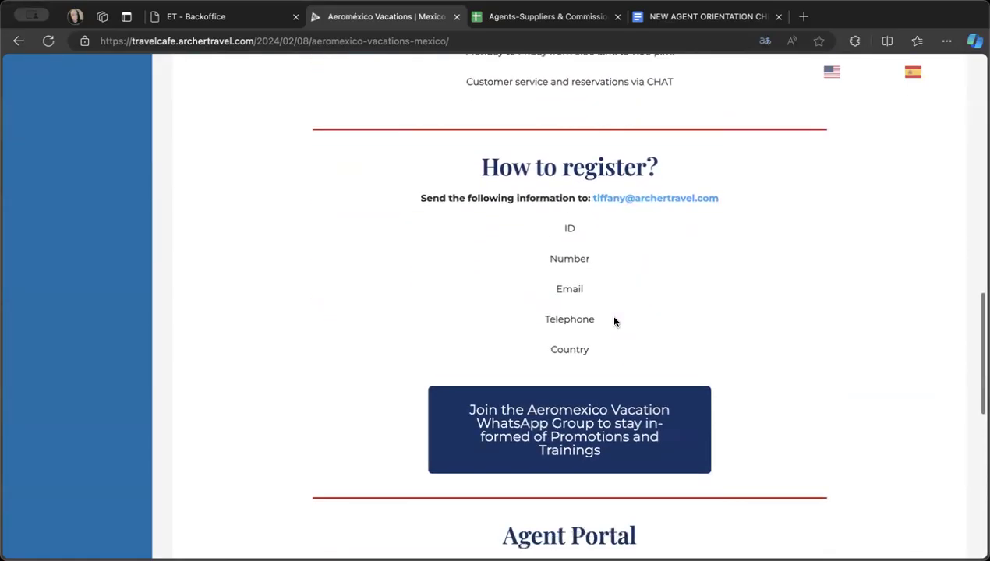
pyautogui.scroll(5, 543, 294)
pyautogui.scroll(7, 543, 291)
pyautogui.scroll(-3, 543, 294)
pyautogui.scroll(-6, 543, 294)
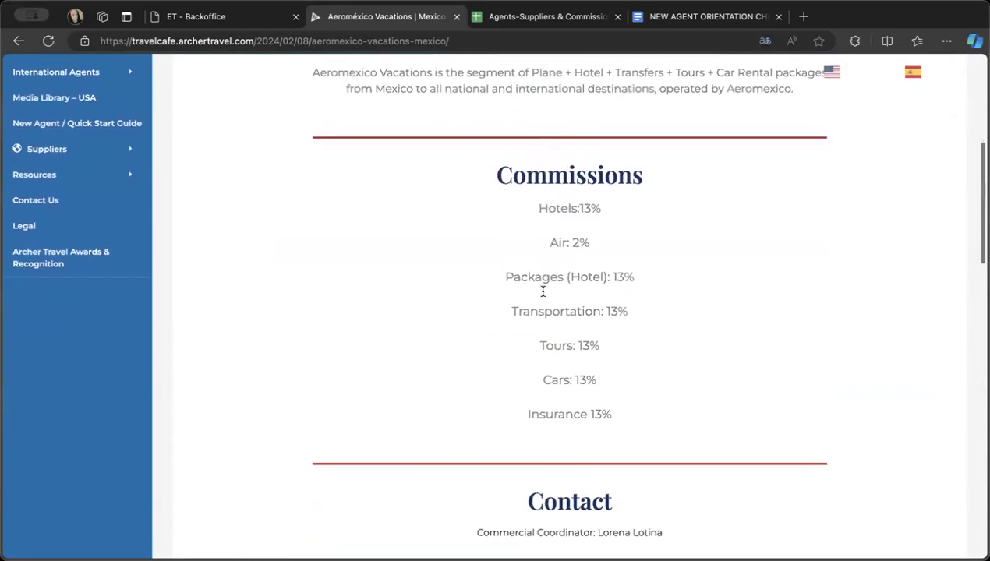
pyautogui.scroll(-1, 530, 398)
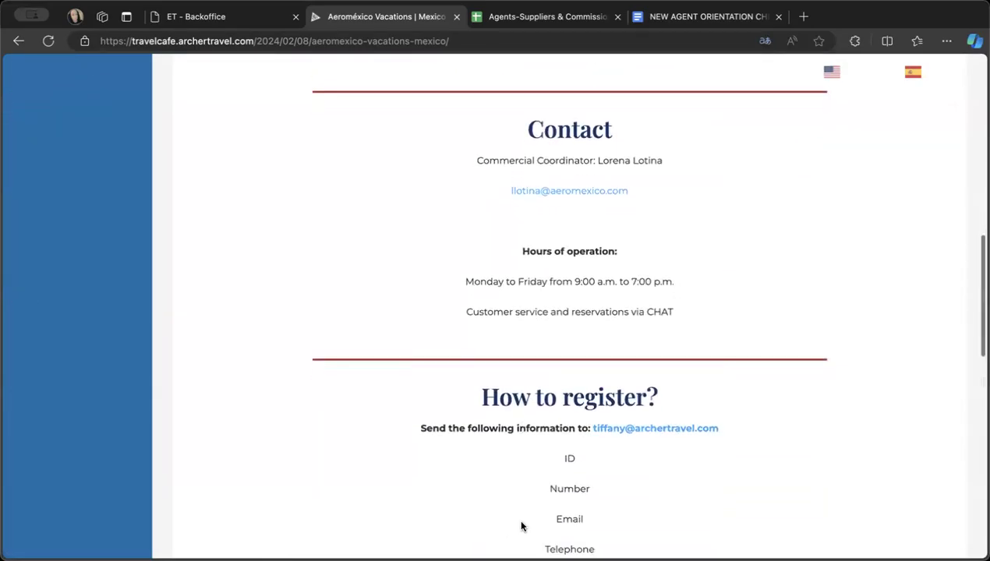
pyautogui.scroll(1, 567, 372)
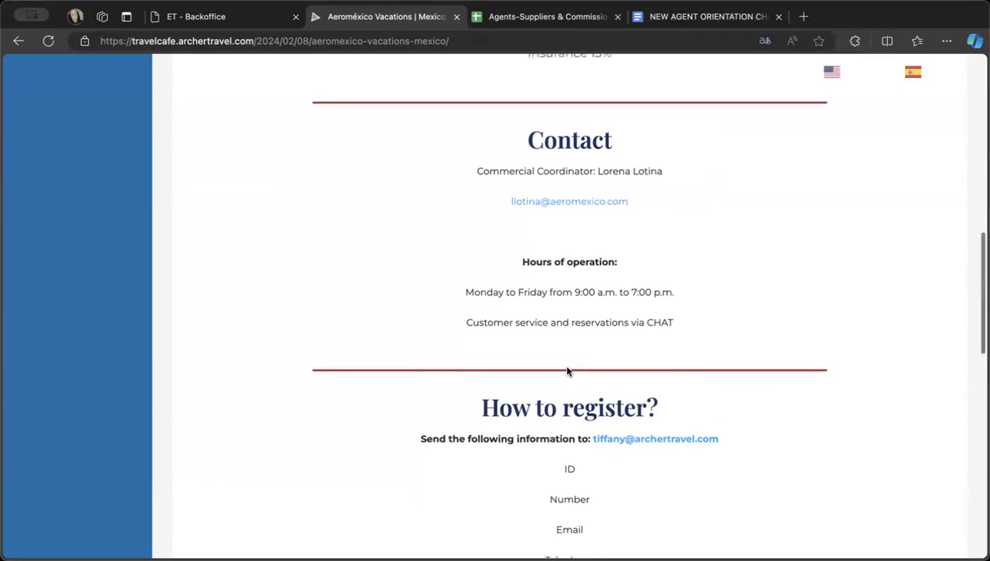
pyautogui.scroll(8, 567, 371)
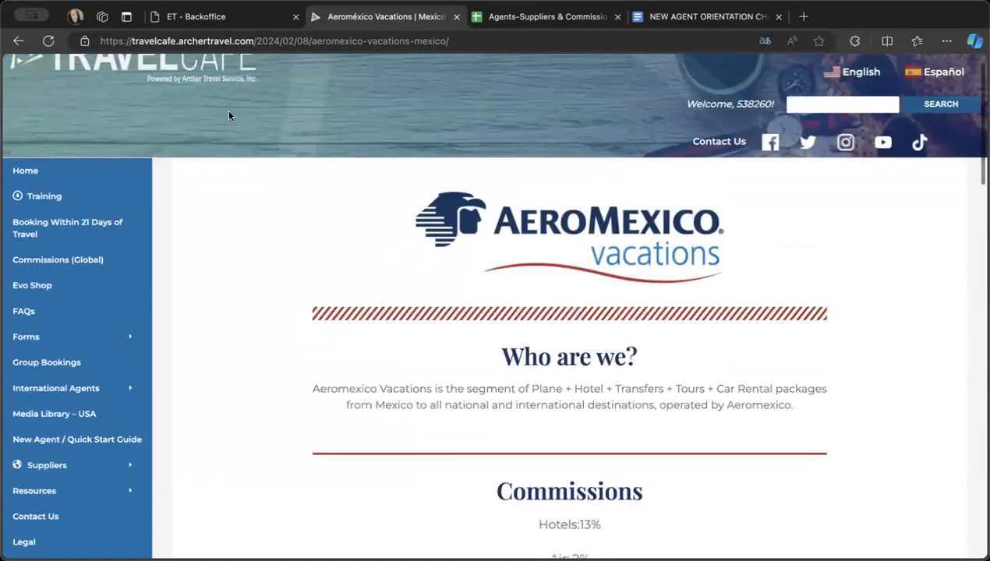
# - Go back to the LATAM suppliers page and consult the LATAM sheet of the Agents-Suppliers & Commission Setup spreadsheet
pyautogui.click(18, 42)
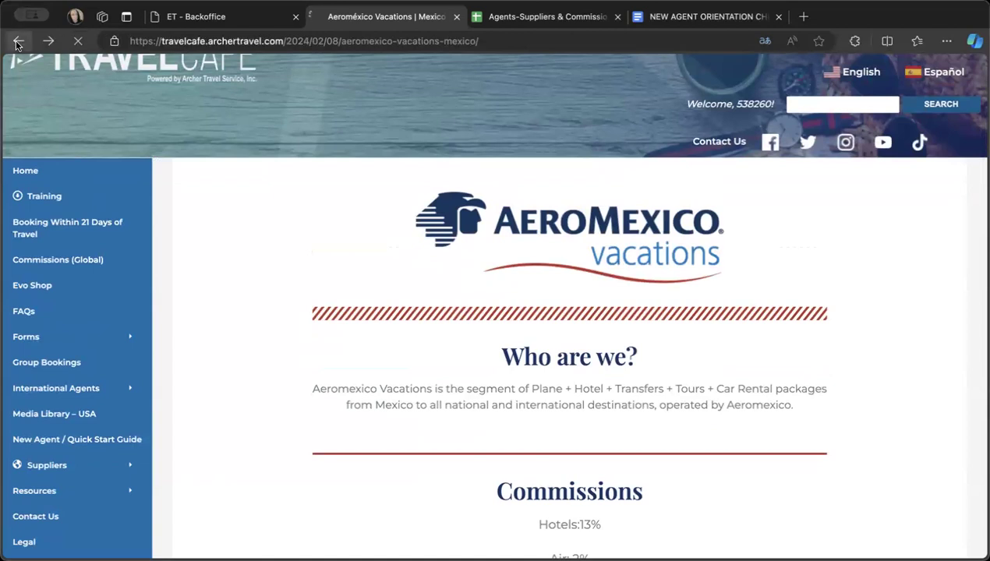
pyautogui.click(505, 22)
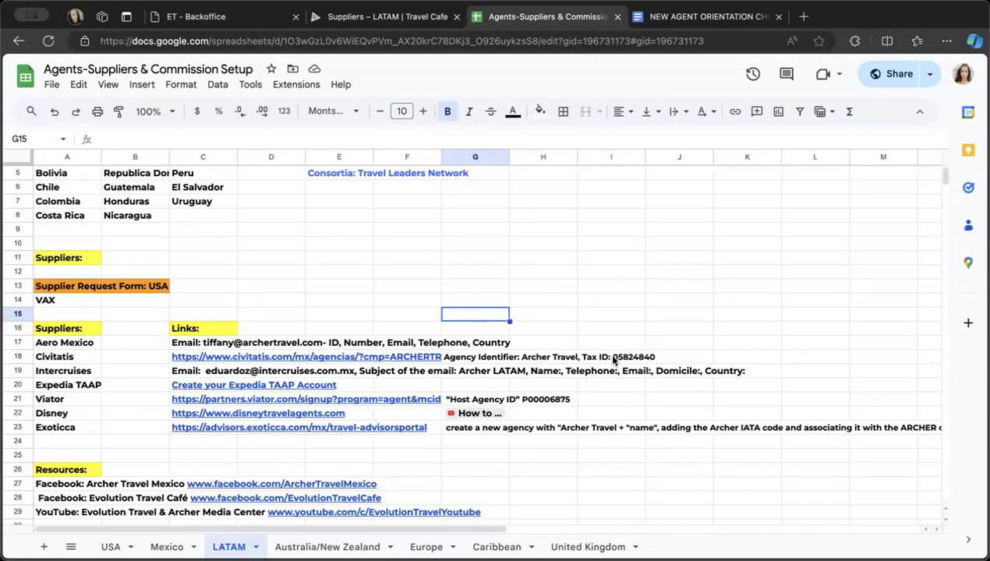
pyautogui.scroll(2, 644, 363)
pyautogui.hscroll(1, 644, 363)
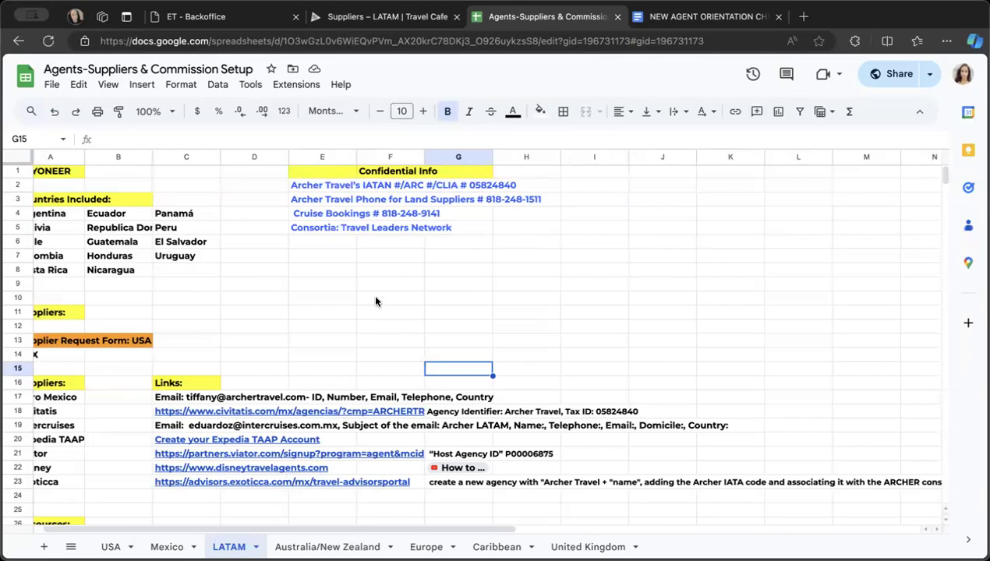
# - Return to the Travel Cafe's LATAM suppliers page and open the full Civitatis | Mexico entry
pyautogui.click(408, 17)
pyautogui.scroll(-10, 400, 256)
pyautogui.scroll(-1, 421, 298)
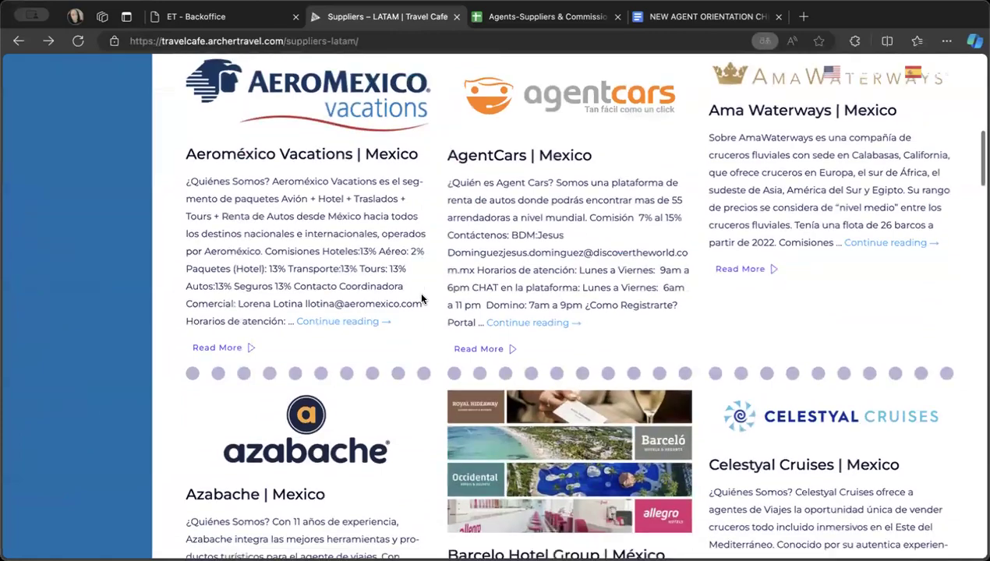
pyautogui.scroll(-10, 421, 299)
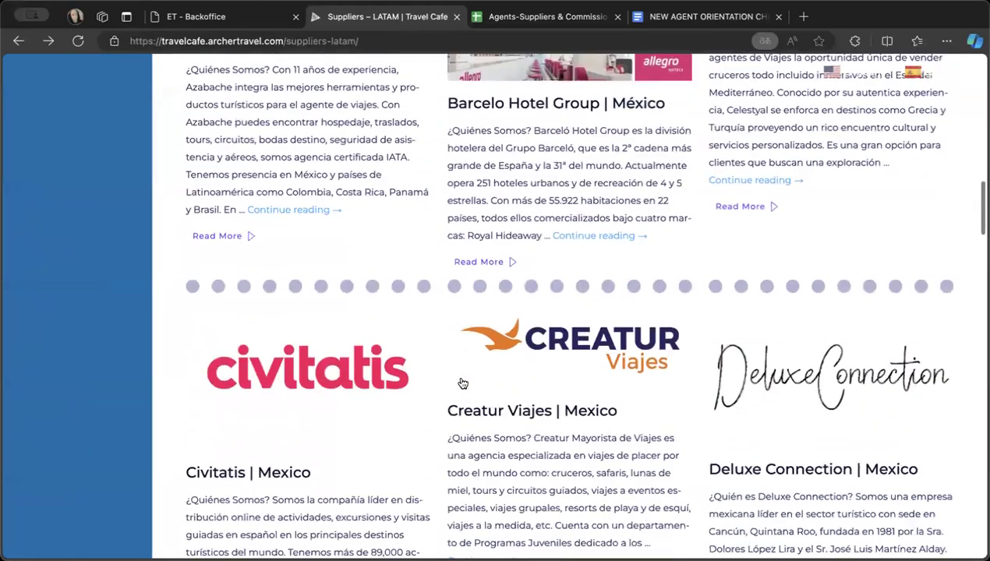
pyautogui.scroll(-5, 290, 341)
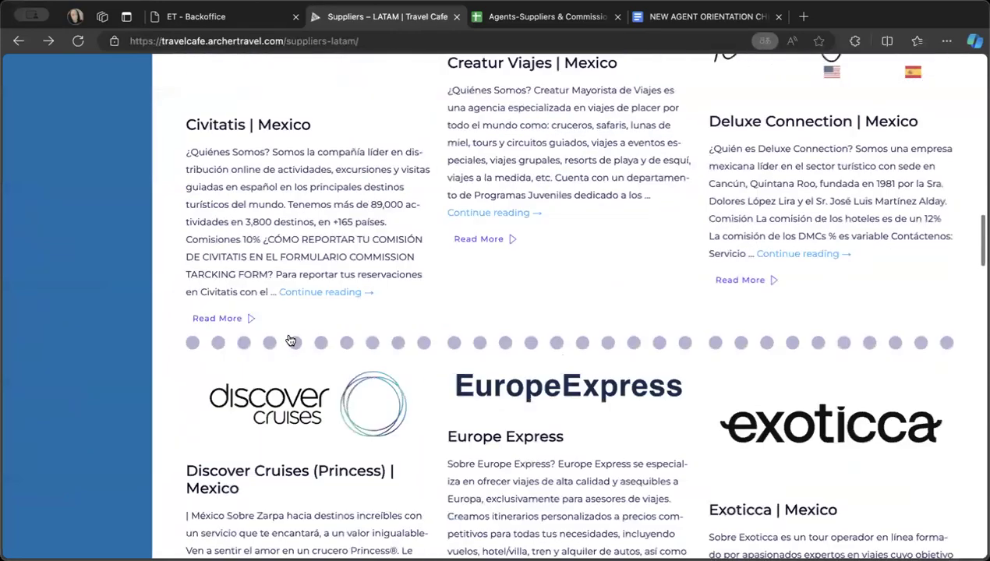
pyautogui.scroll(-1, 300, 277)
pyautogui.click(314, 262)
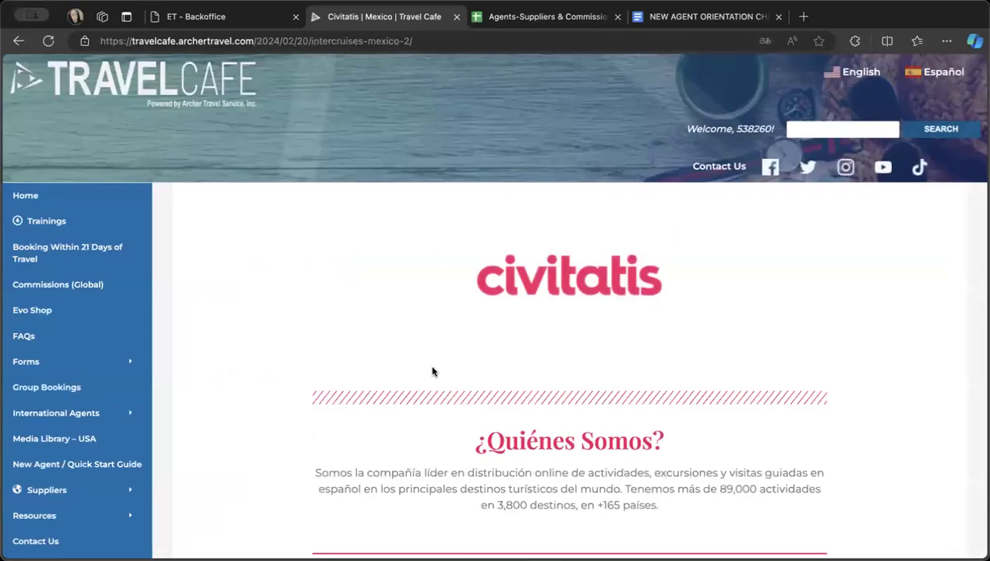
# - Find the registration section of the Civitatis entry and follow its link to the Civitatis agency site
pyautogui.scroll(-10, 433, 371)
pyautogui.scroll(-4, 433, 371)
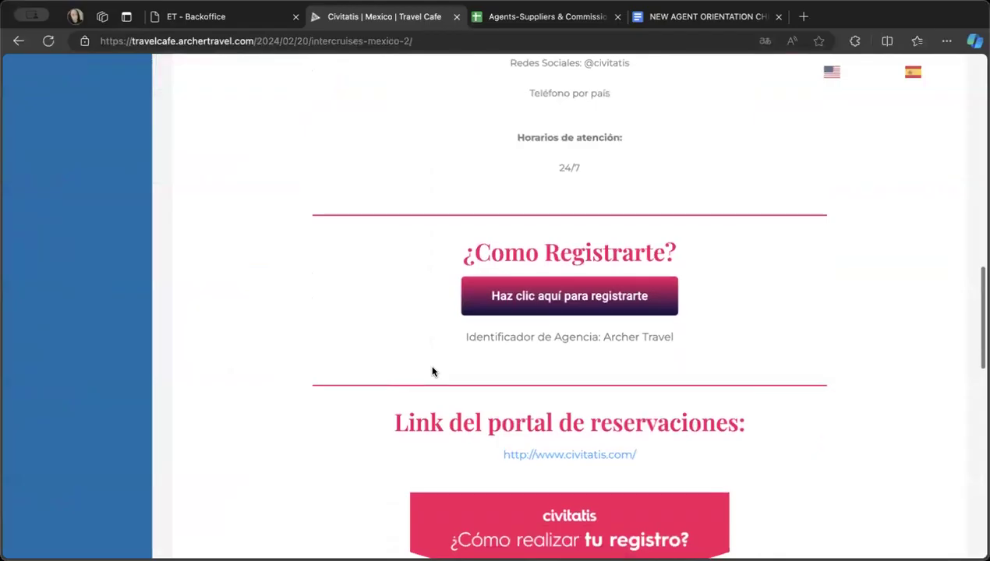
pyautogui.scroll(-1, 432, 371)
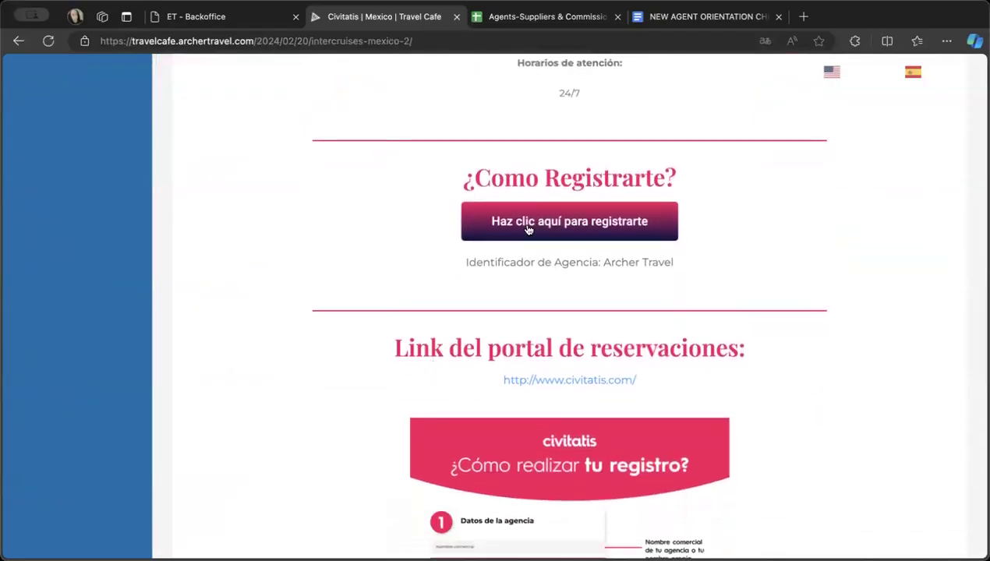
pyautogui.click(528, 229)
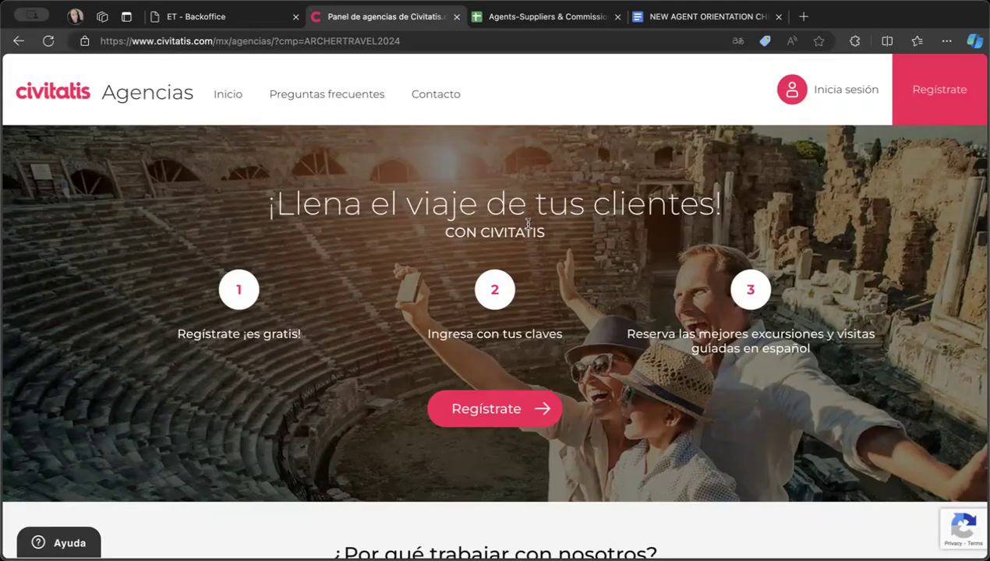
# - Open the Civitatis agency registration form and translate it into English
pyautogui.scroll(-1, 526, 223)
pyautogui.scroll(1, 524, 221)
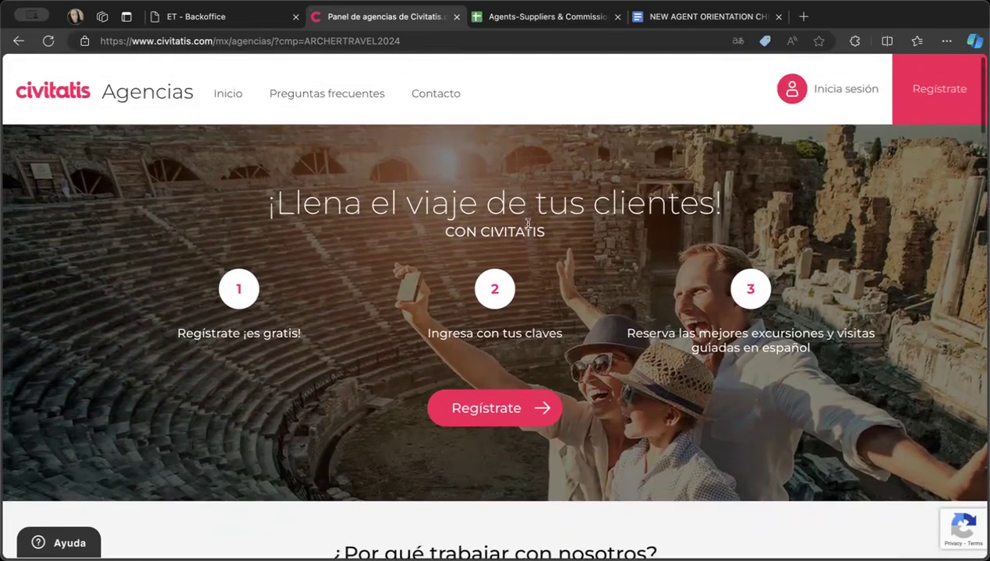
pyautogui.click(921, 90)
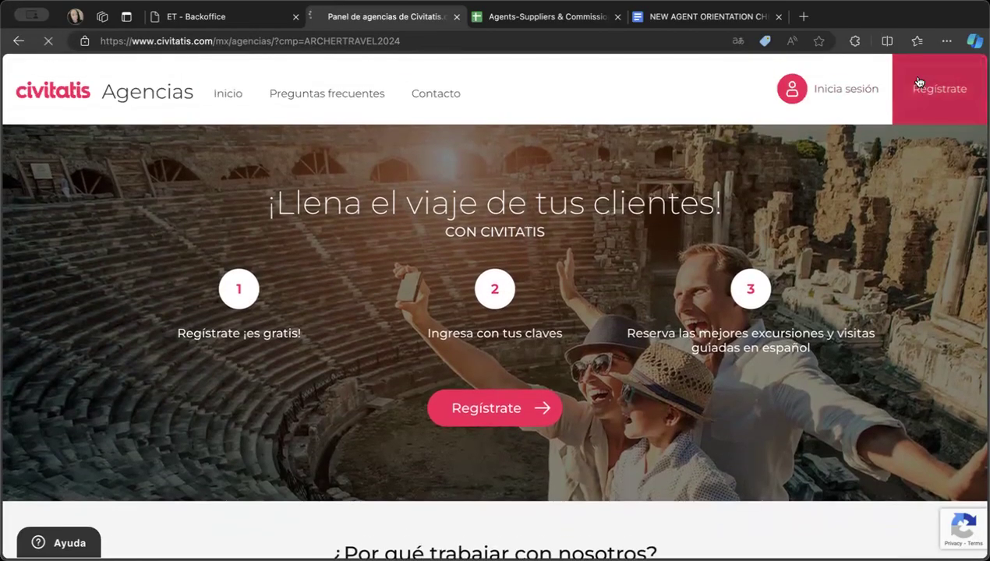
pyautogui.scroll(-2, 569, 268)
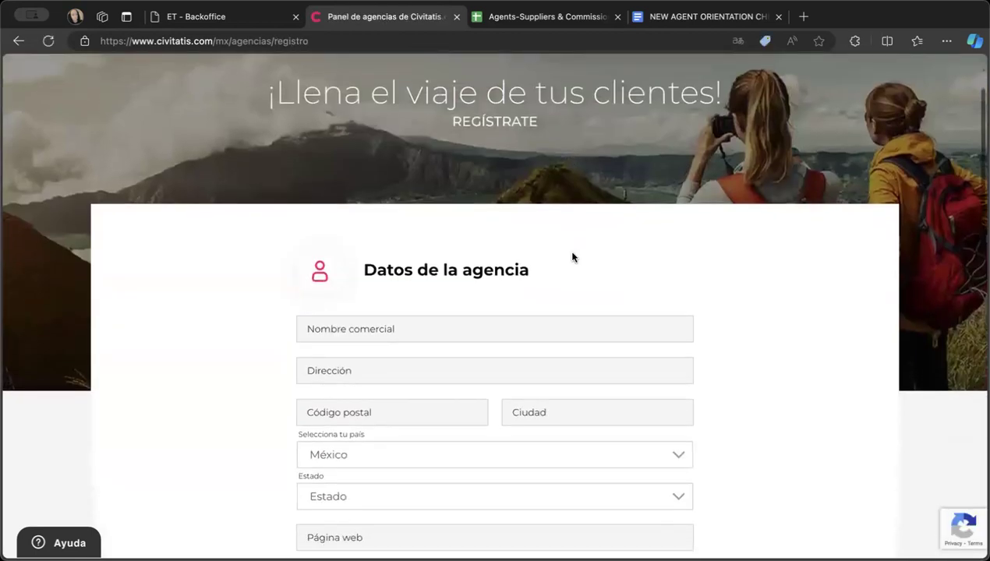
pyautogui.rightClick(697, 221)
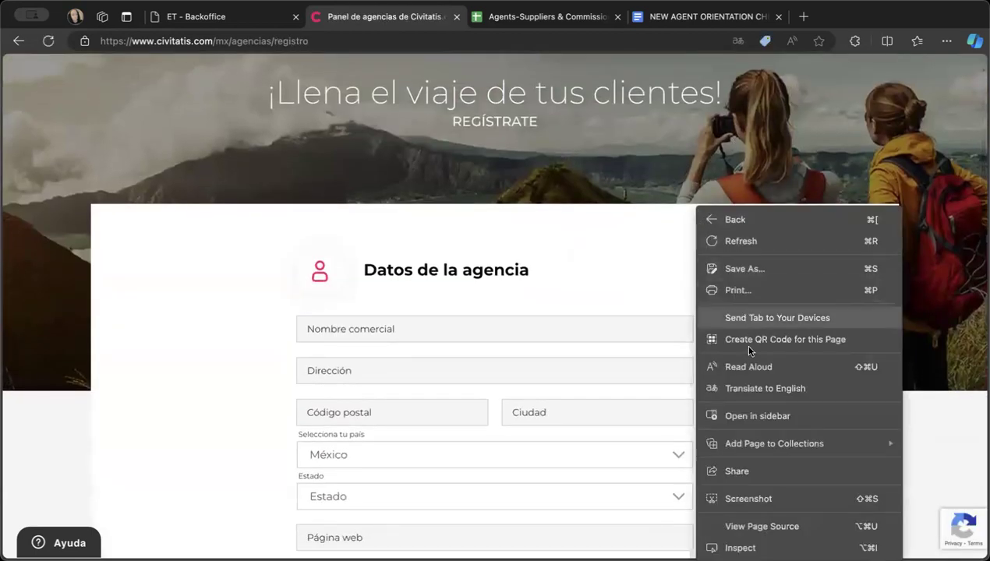
pyautogui.click(749, 388)
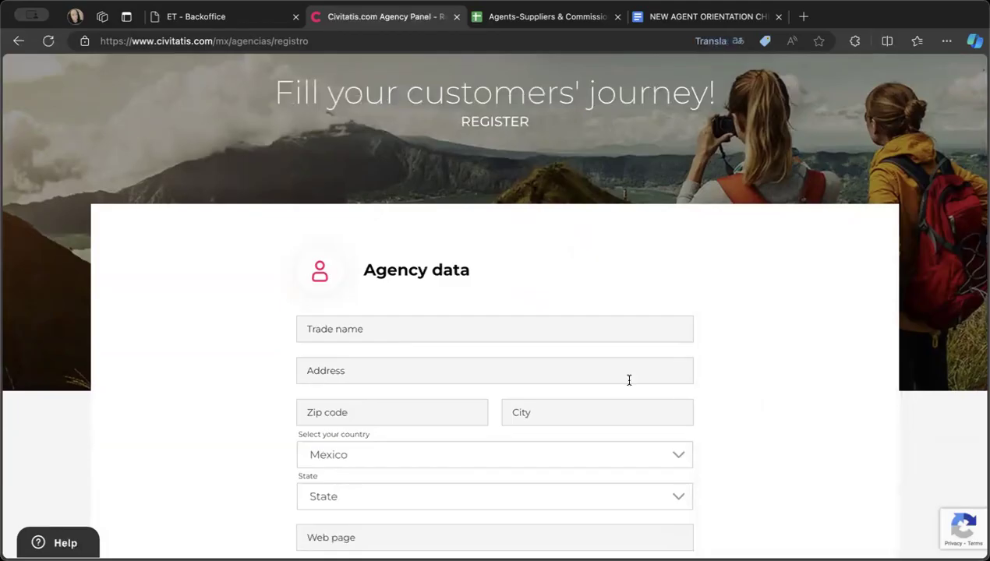
# - Enter Archer Travel as the trade name in the agency data of the Civitatis registration form
pyautogui.scroll(-1, 460, 360)
pyautogui.click(400, 287)
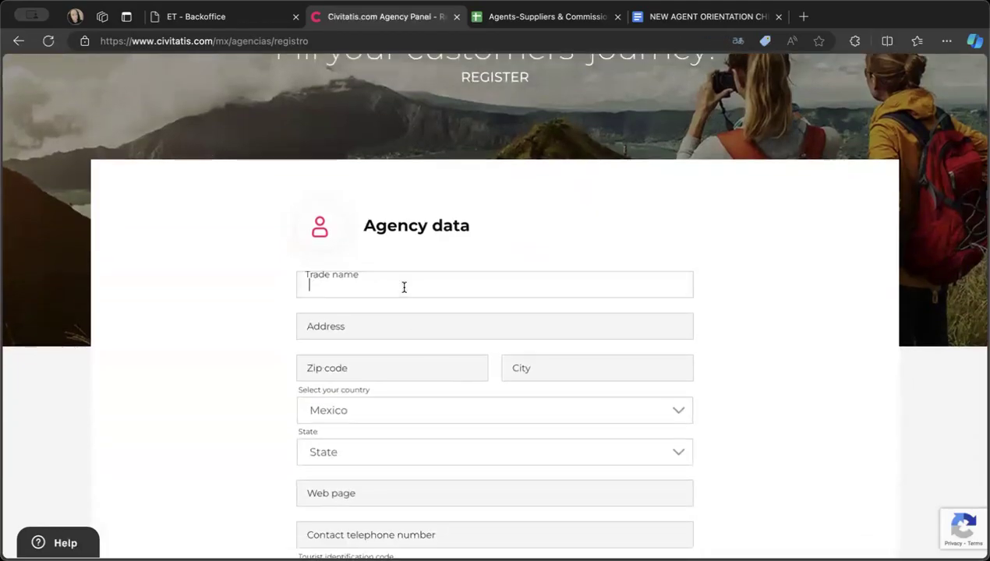
pyautogui.write('Archer Travel')
pyautogui.press('Tab')
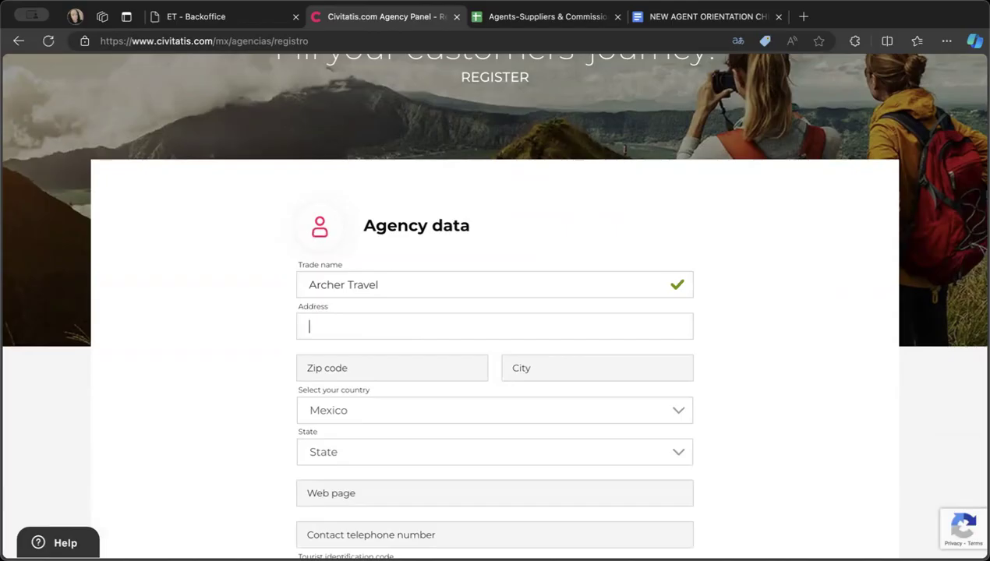
# - Look up the Archer Travel details in the New Agent Orientation Cheatsheet and enter the agency's street address in the registration form
pyautogui.click(653, 18)
pyautogui.scroll(-5, 593, 226)
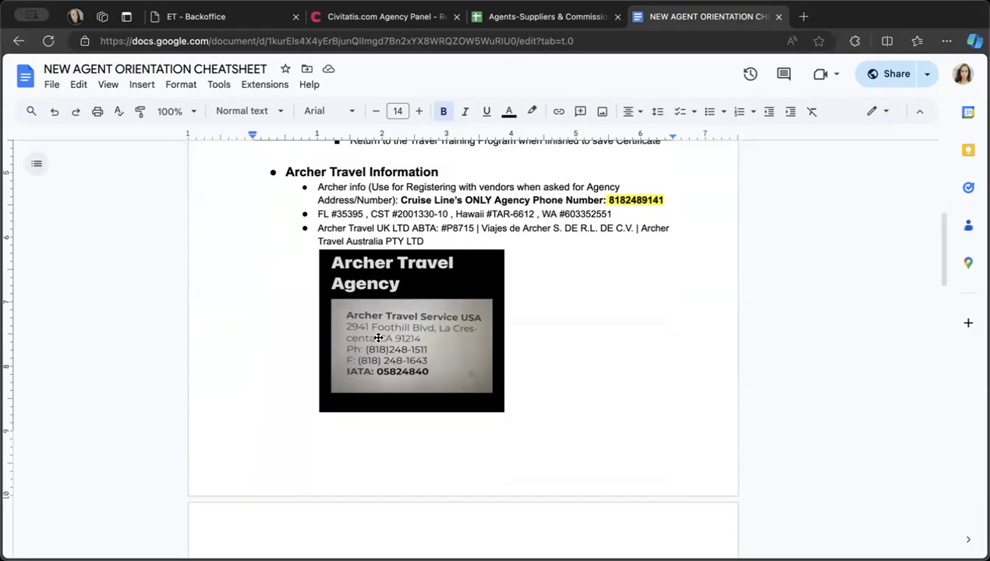
pyautogui.click(392, 13)
pyautogui.write('2941')
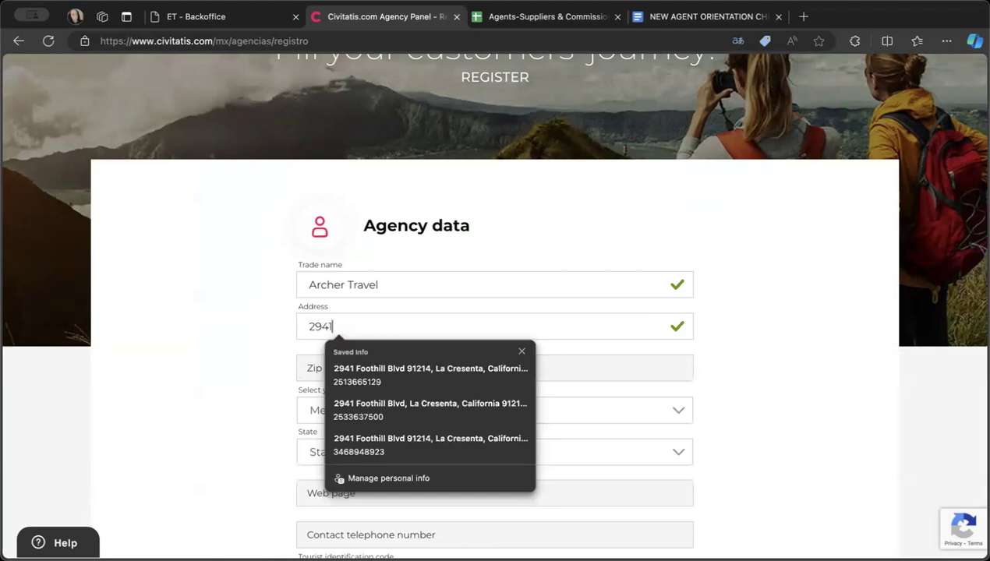
pyautogui.write(' Foothill Bvl')
pyautogui.press('BackSpace')
pyautogui.press('BackSpace')
pyautogui.write('l')
pyautogui.press('Tab')
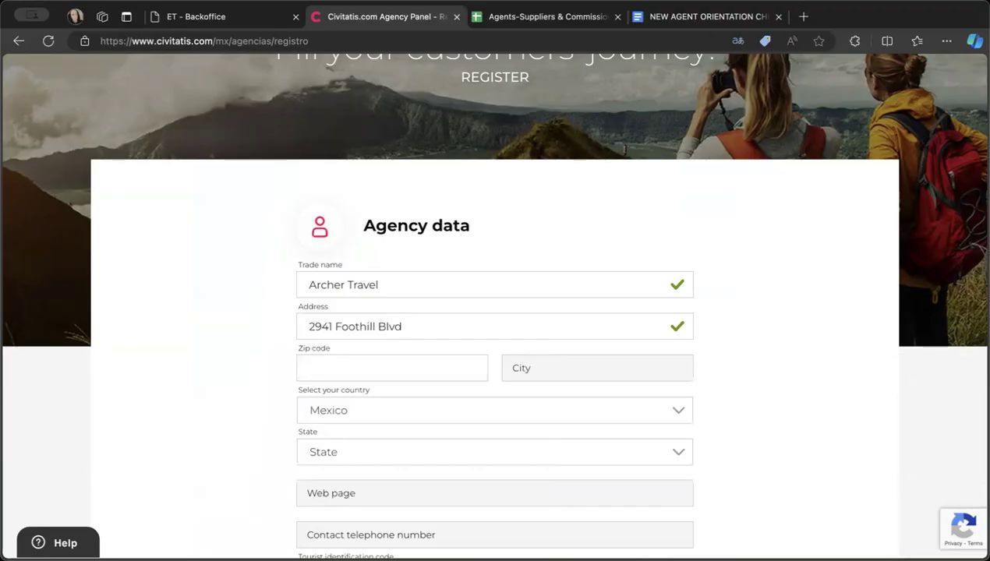
# - Fill in the agency's zip code and city in the agency data
pyautogui.write('9')
pyautogui.press('Tab')
pyautogui.press('Tab')
pyautogui.write('La Crescenta')
pyautogui.press('Tab')
pyautogui.press('Tab')
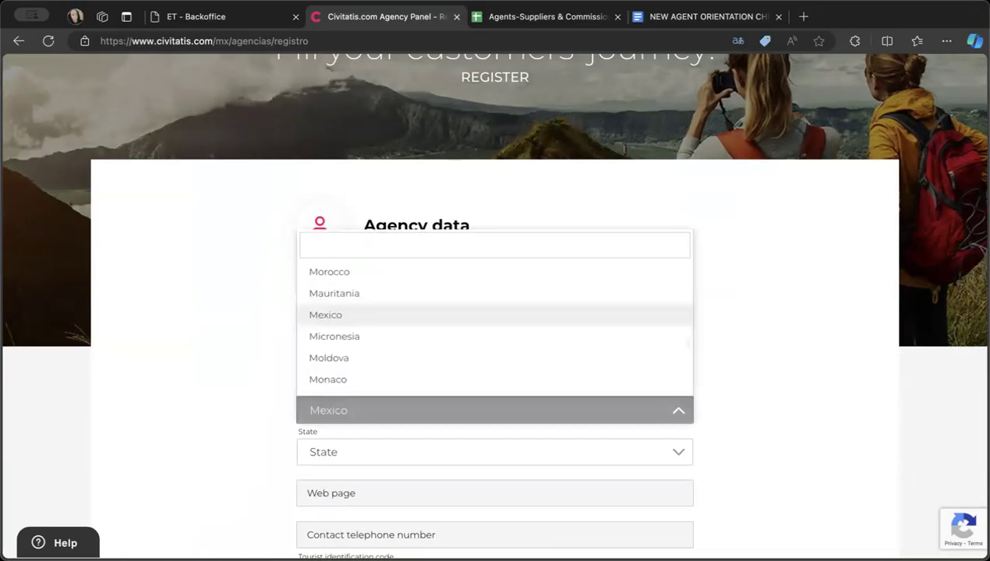
pyautogui.click(749, 311)
# - Set the agency's country to United States
pyautogui.scroll(-1, 750, 312)
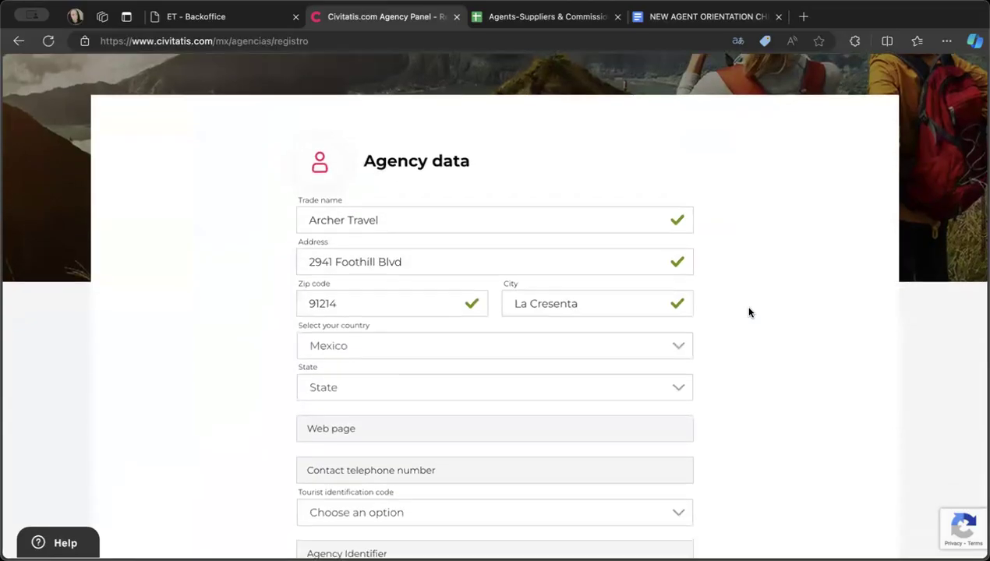
pyautogui.click(554, 332)
pyautogui.scroll(-2, 515, 283)
pyautogui.scroll(-3, 515, 283)
pyautogui.scroll(15, 514, 282)
pyautogui.scroll(2, 514, 282)
pyautogui.scroll(-4, 586, 188)
pyautogui.write('Uni')
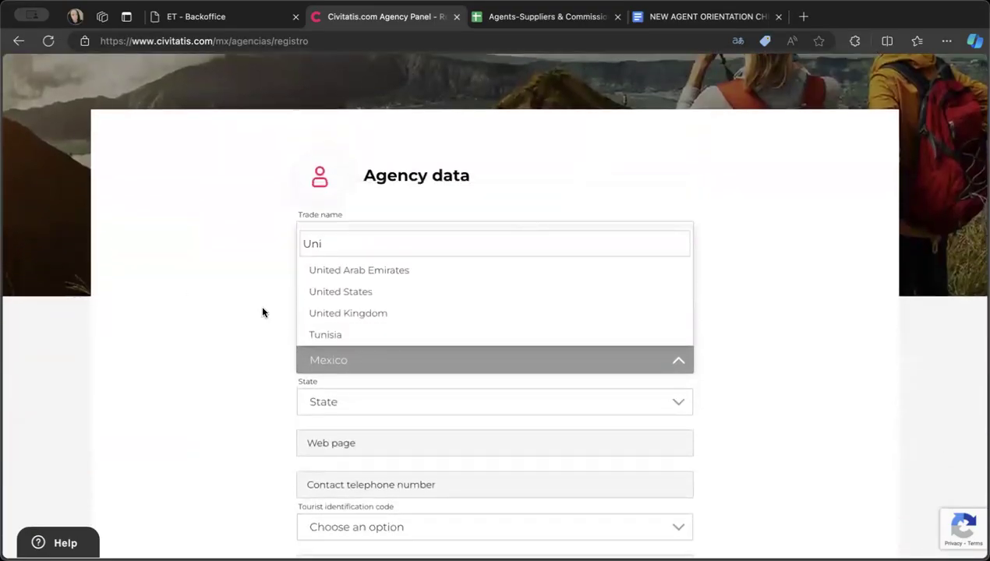
pyautogui.click(323, 290)
pyautogui.scroll(-1, 419, 449)
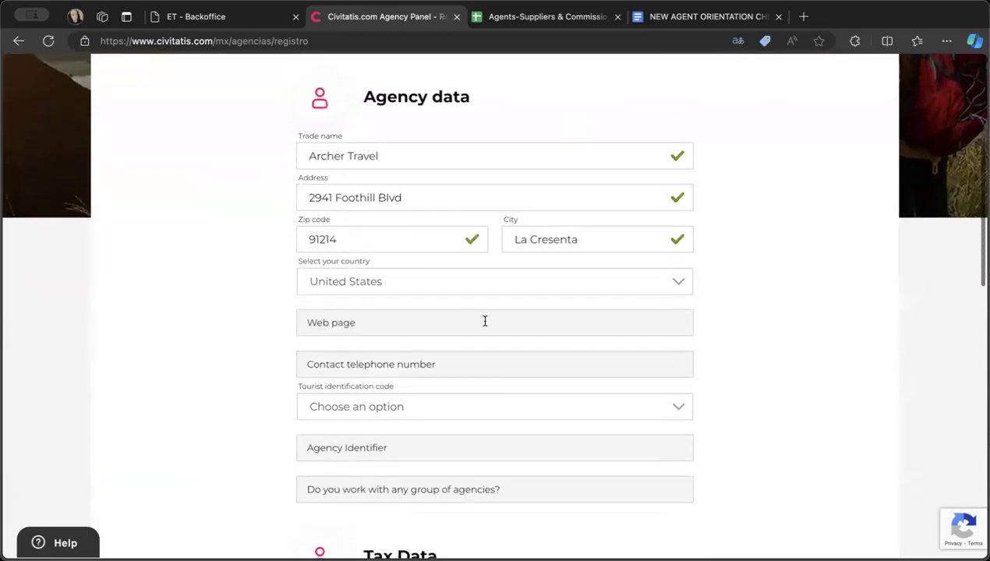
# - Fill in the contact telephone number from the saved Archer Travel info and set the tourist identification code to IATA
pyautogui.click(398, 355)
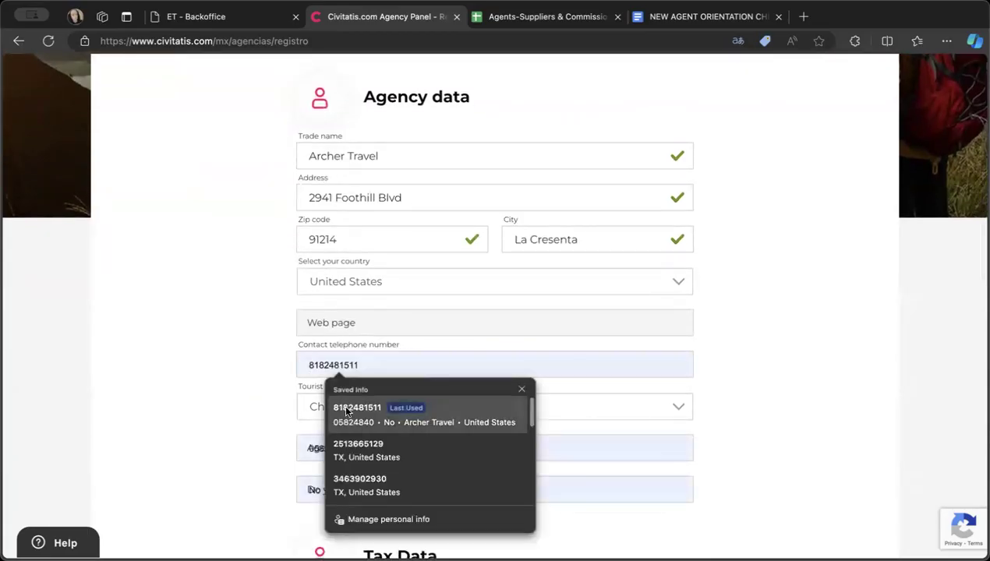
pyautogui.click(347, 406)
pyautogui.click(740, 323)
pyautogui.scroll(5, 740, 322)
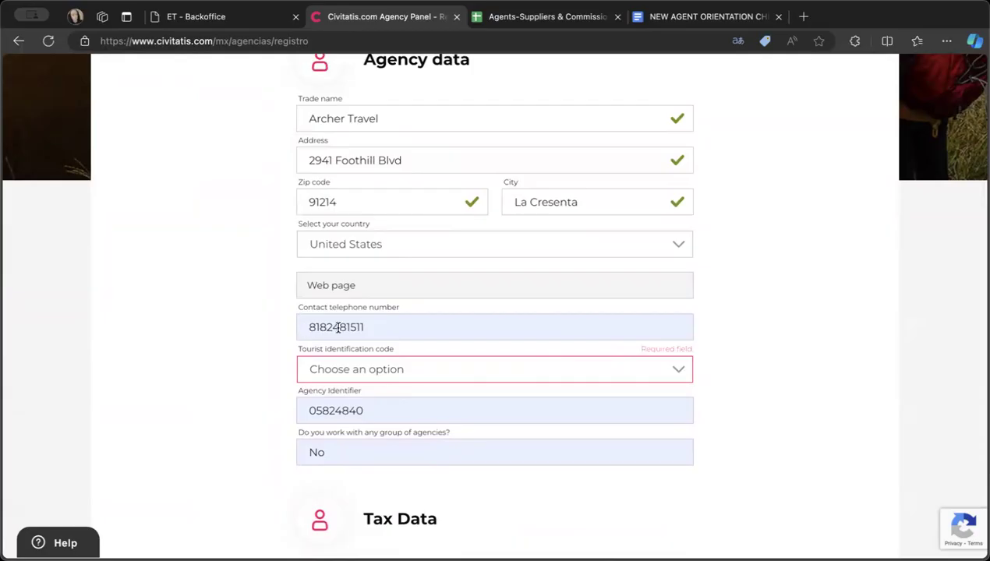
pyautogui.click(357, 370)
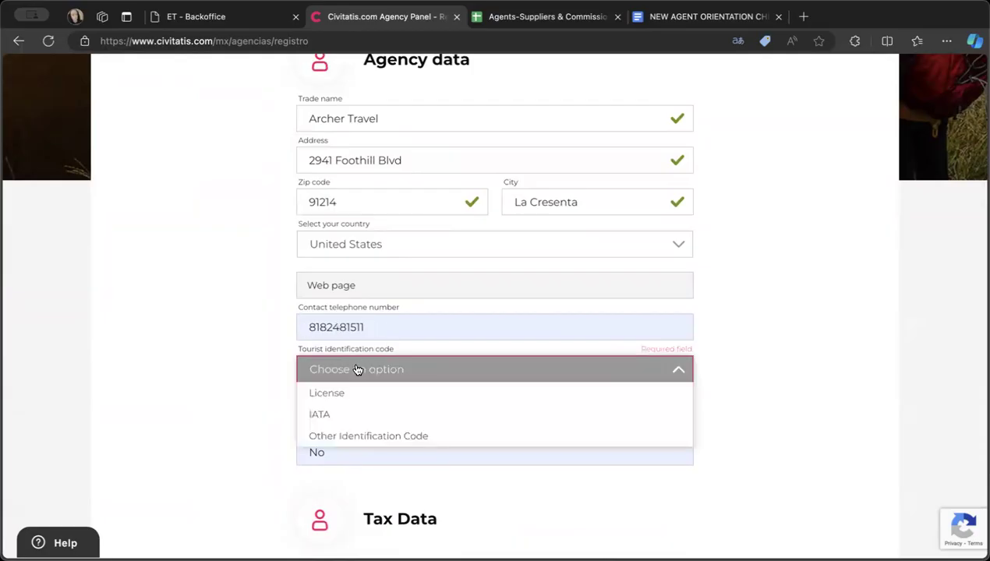
pyautogui.click(326, 415)
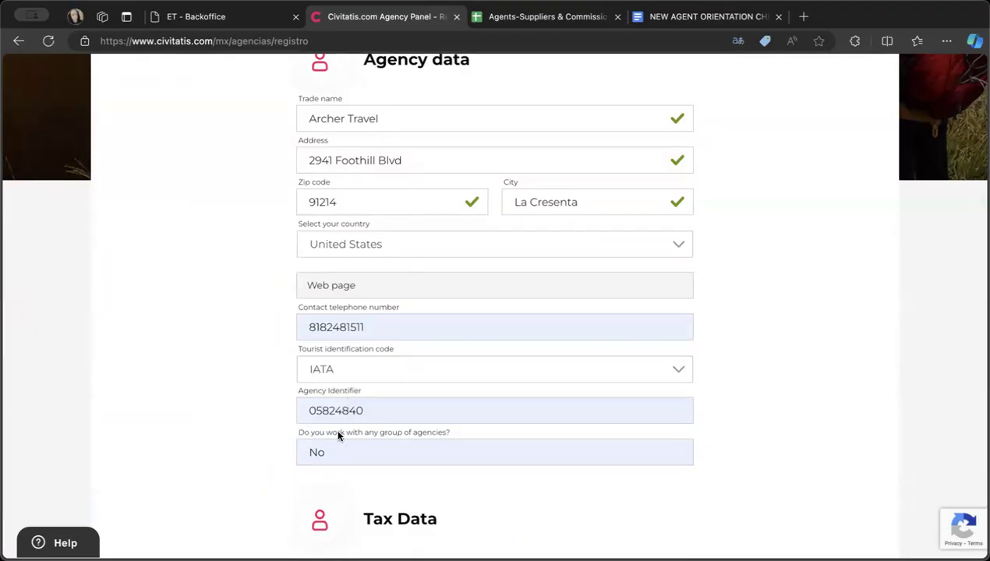
# - Mark the tax data as the same as the agency data
pyautogui.scroll(-5, 350, 457)
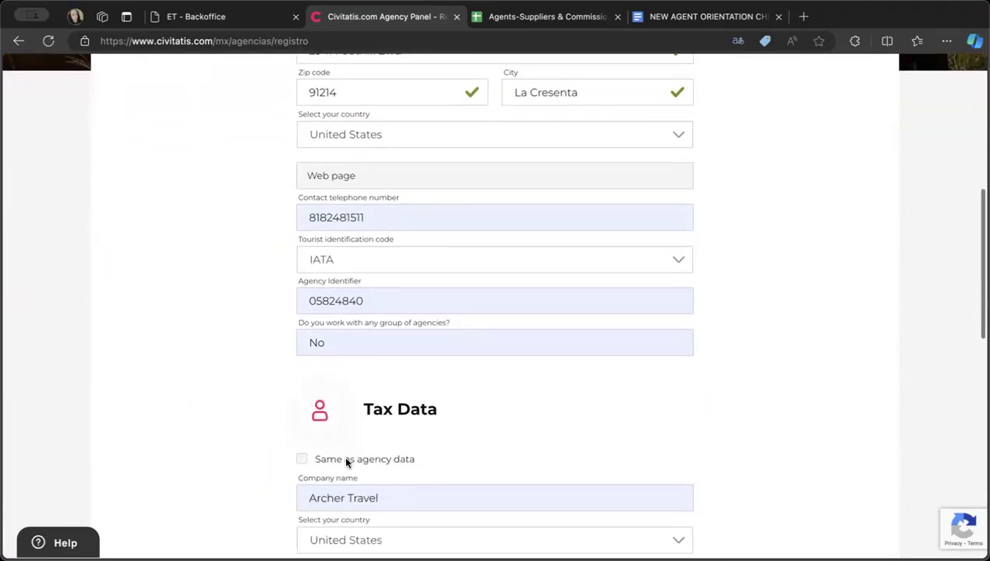
pyautogui.scroll(-1, 346, 463)
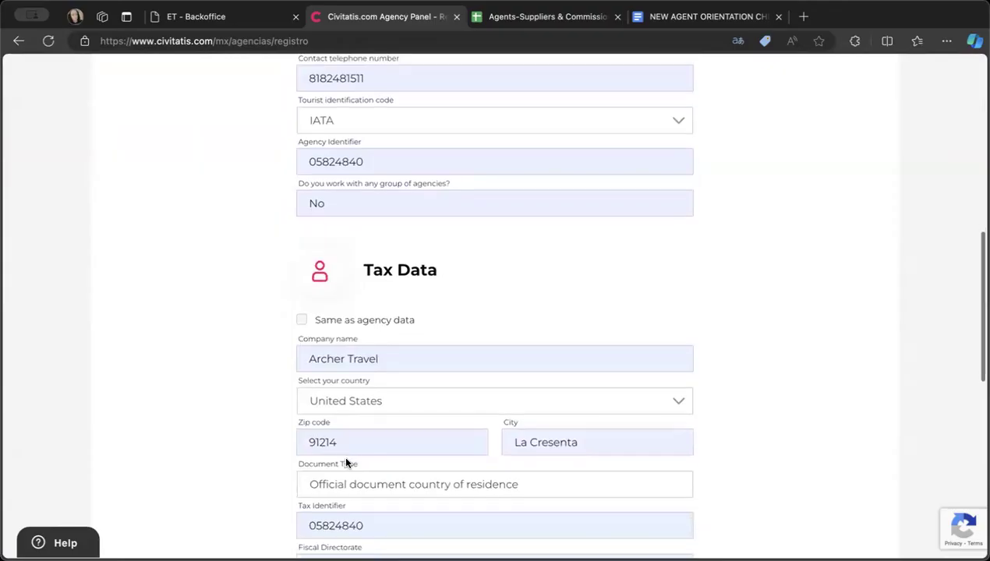
pyautogui.click(302, 321)
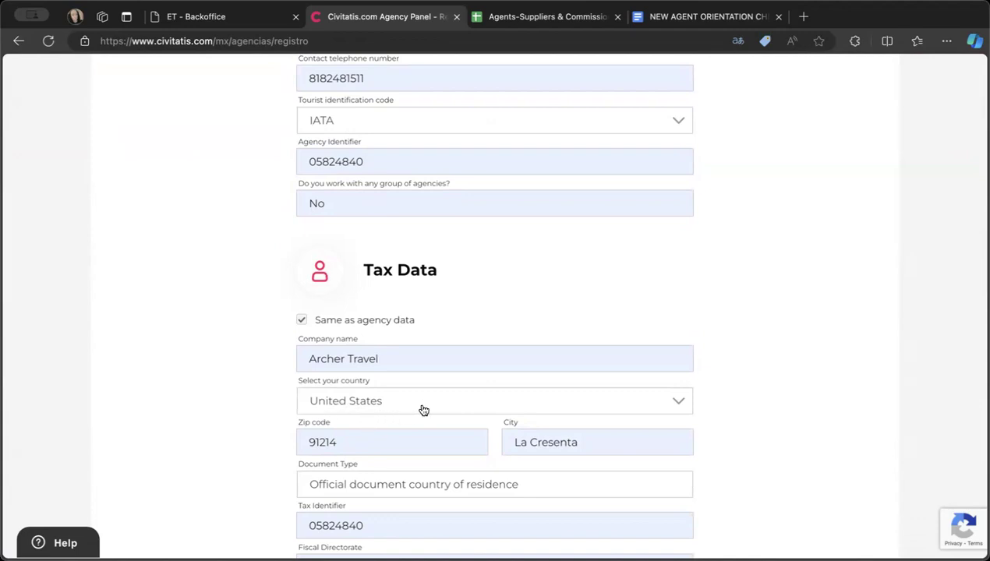
# - Go through the tax and access data, and confirm being a legally registered travel agency that accepts the general conditions
pyautogui.scroll(-2, 423, 410)
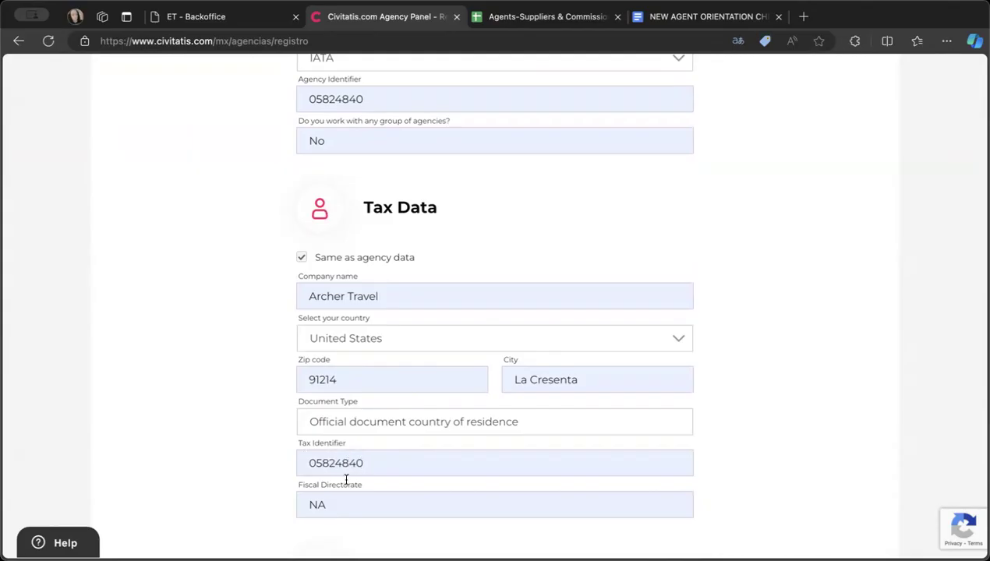
pyautogui.scroll(-5, 326, 505)
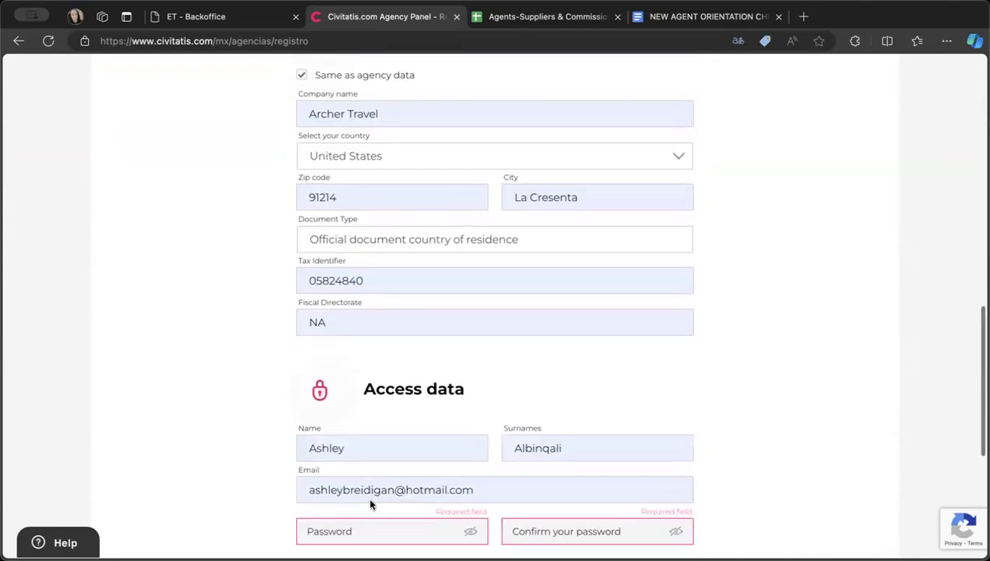
pyautogui.scroll(-3, 370, 505)
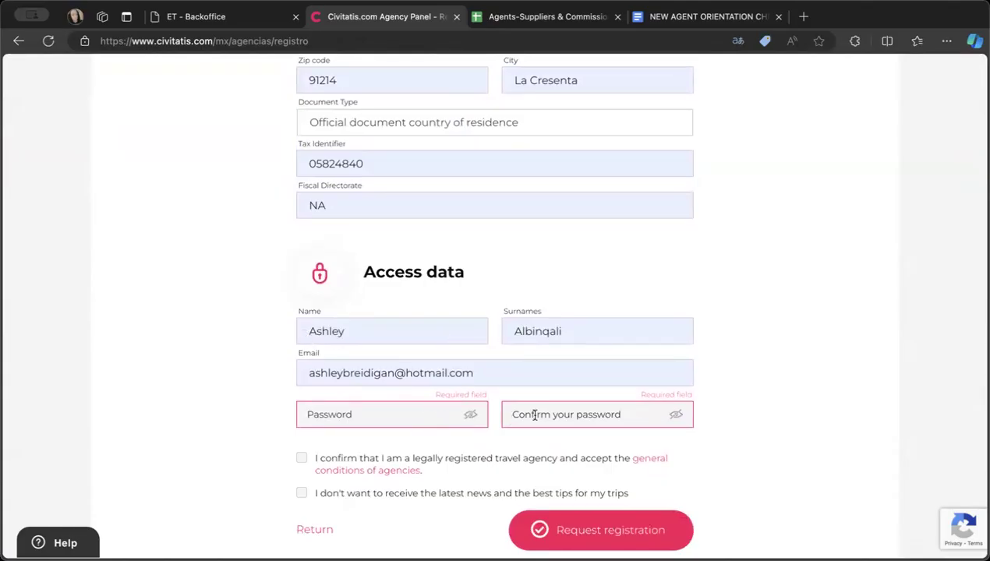
pyautogui.scroll(-1, 550, 435)
pyautogui.click(301, 407)
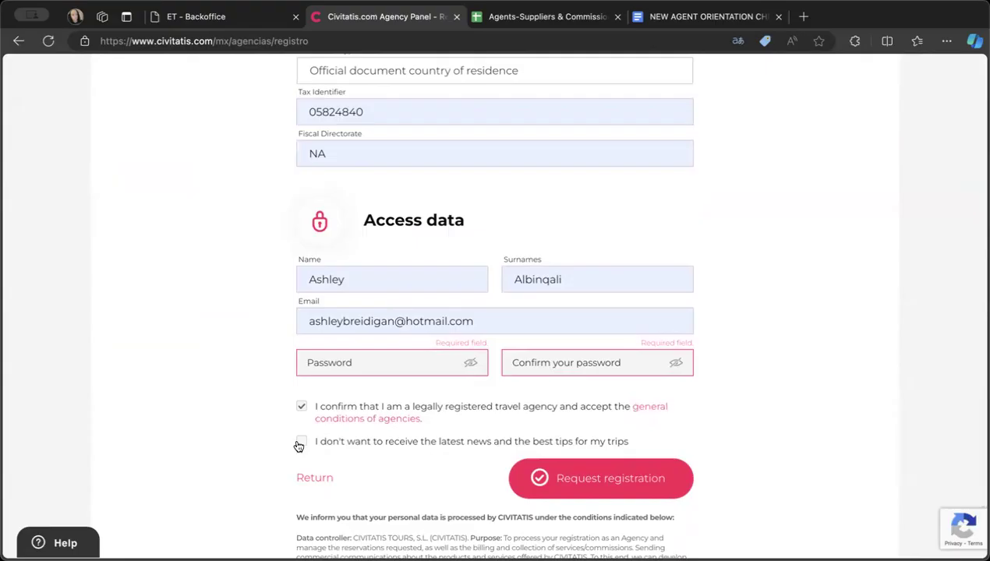
# - Review the completed registration form from the agency data through the tax data to the access data and registration request
pyautogui.scroll(-1, 307, 438)
pyautogui.scroll(15, 307, 441)
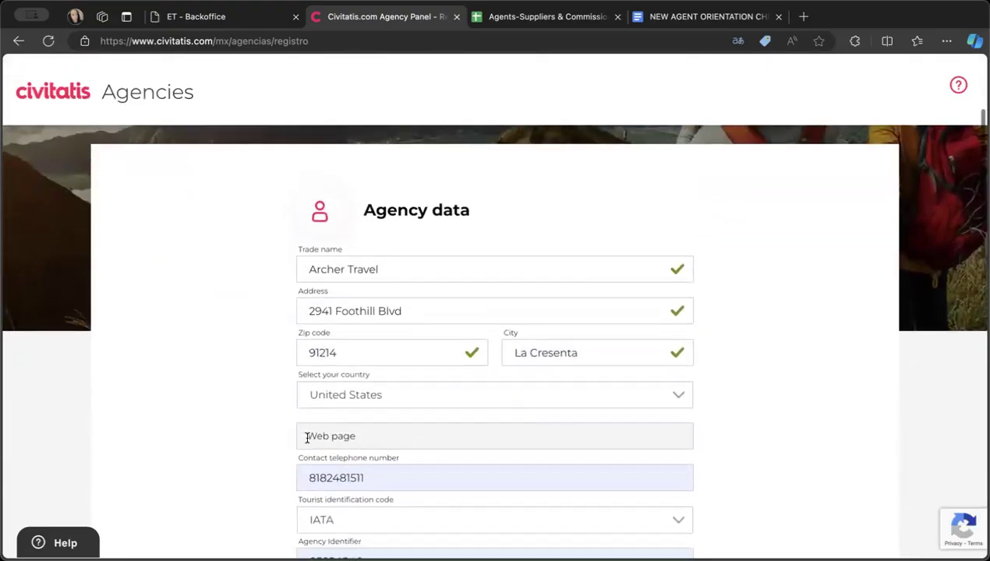
pyautogui.scroll(-2, 307, 442)
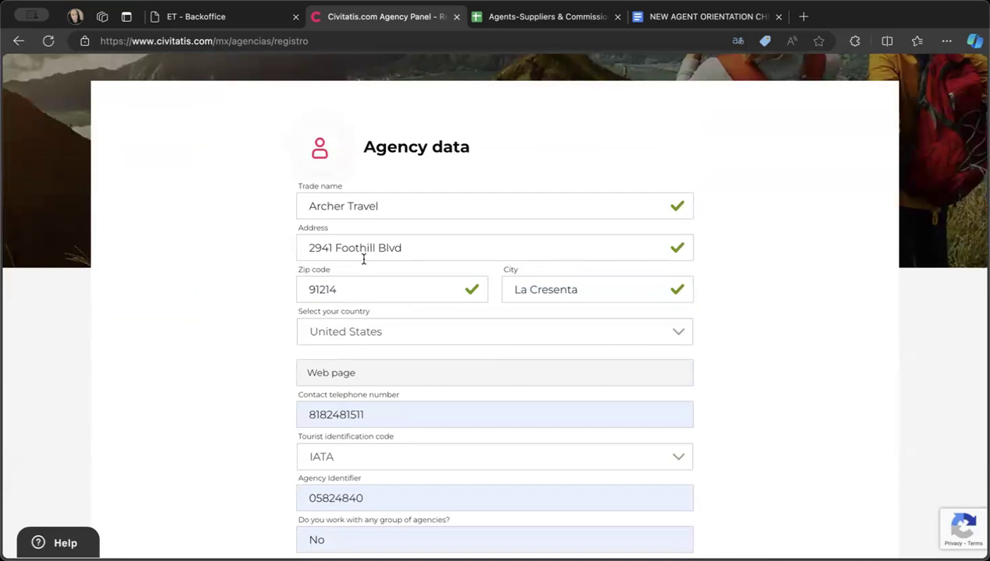
pyautogui.scroll(-3, 363, 259)
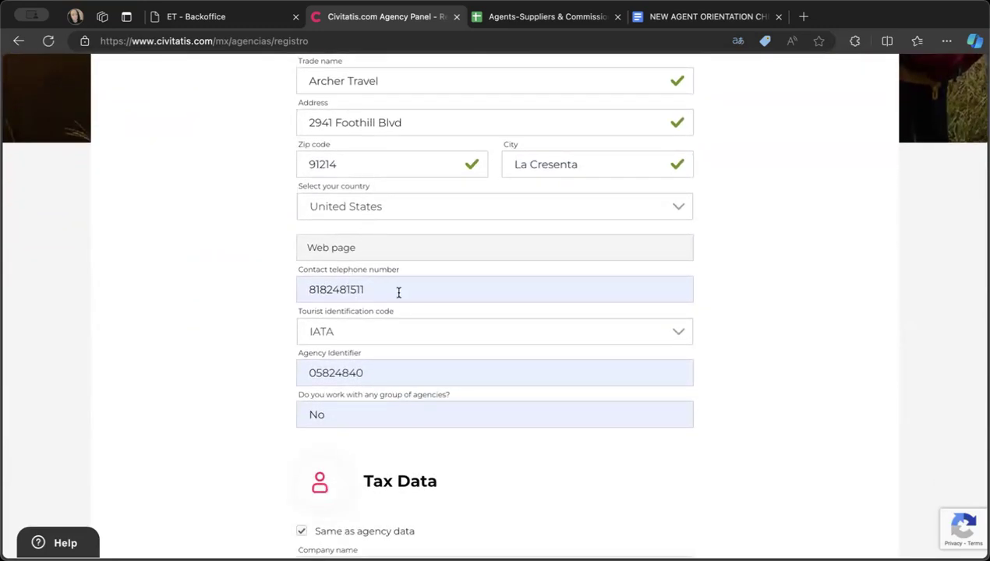
pyautogui.scroll(-2, 426, 316)
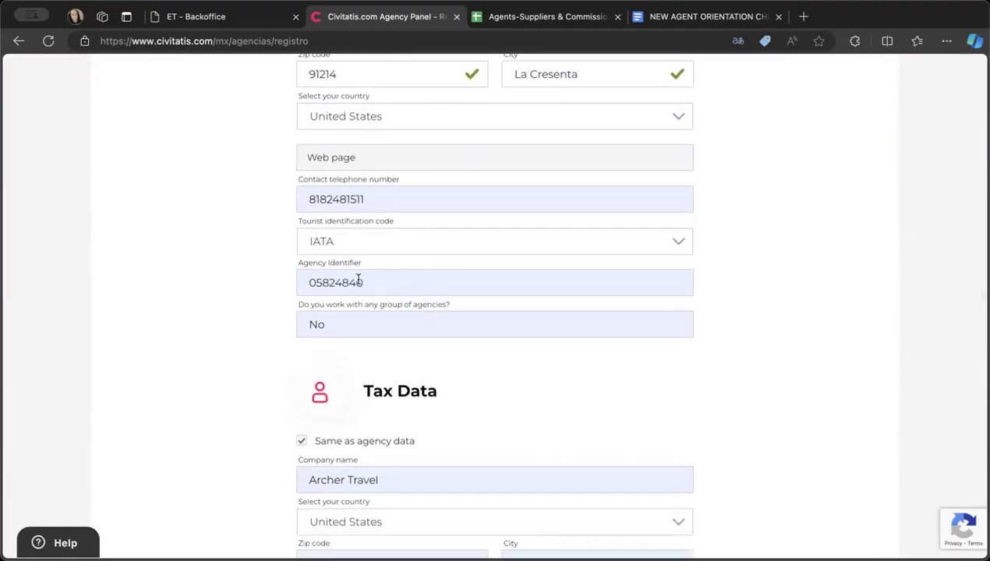
pyautogui.scroll(-3, 353, 234)
pyautogui.scroll(-2, 372, 282)
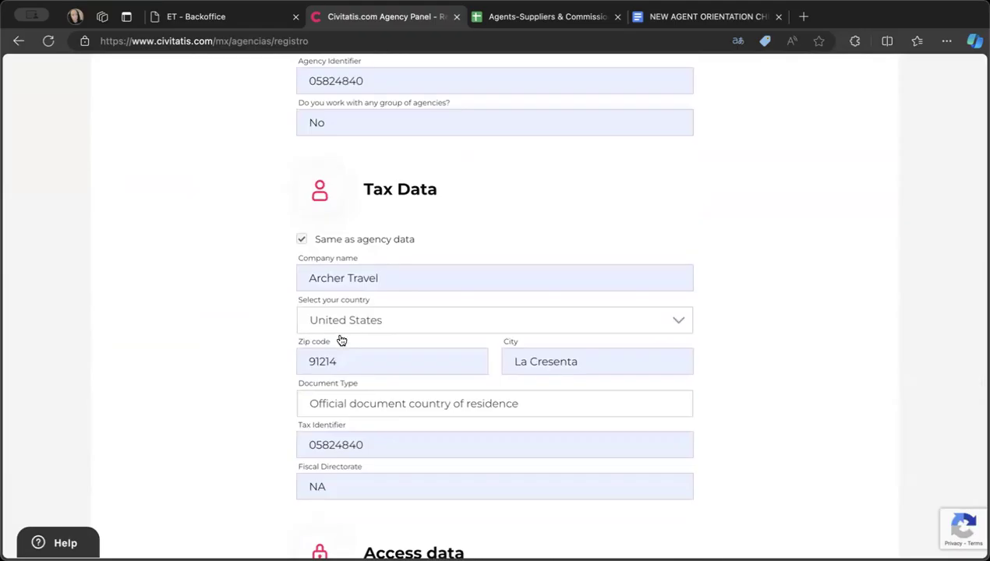
pyautogui.scroll(-2, 522, 379)
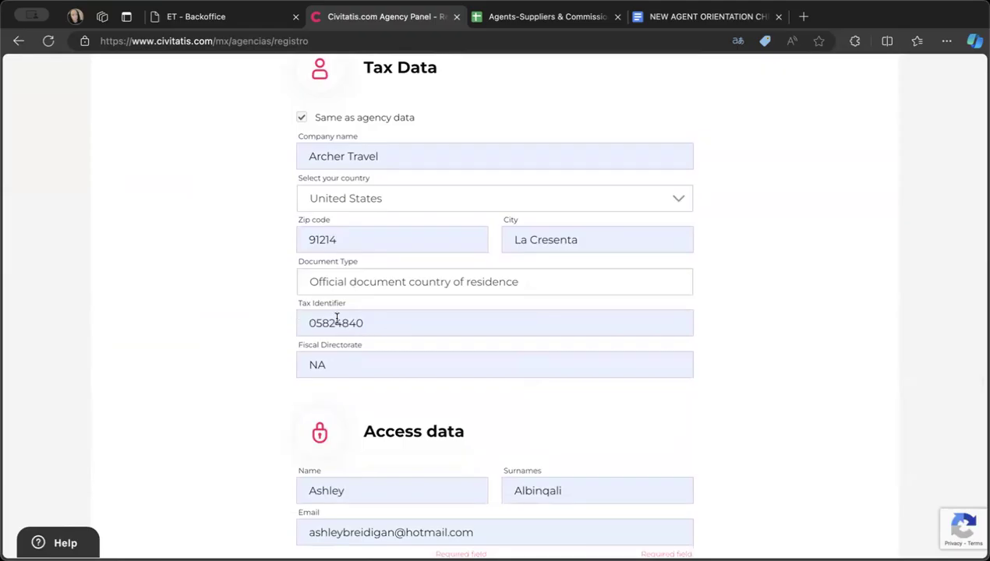
pyautogui.scroll(-1, 424, 341)
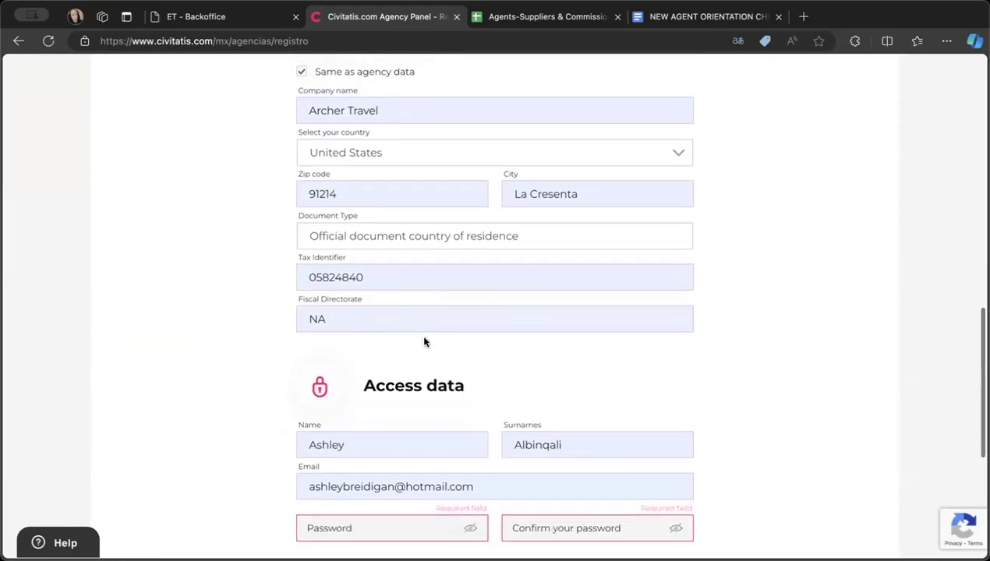
pyautogui.scroll(-2, 472, 342)
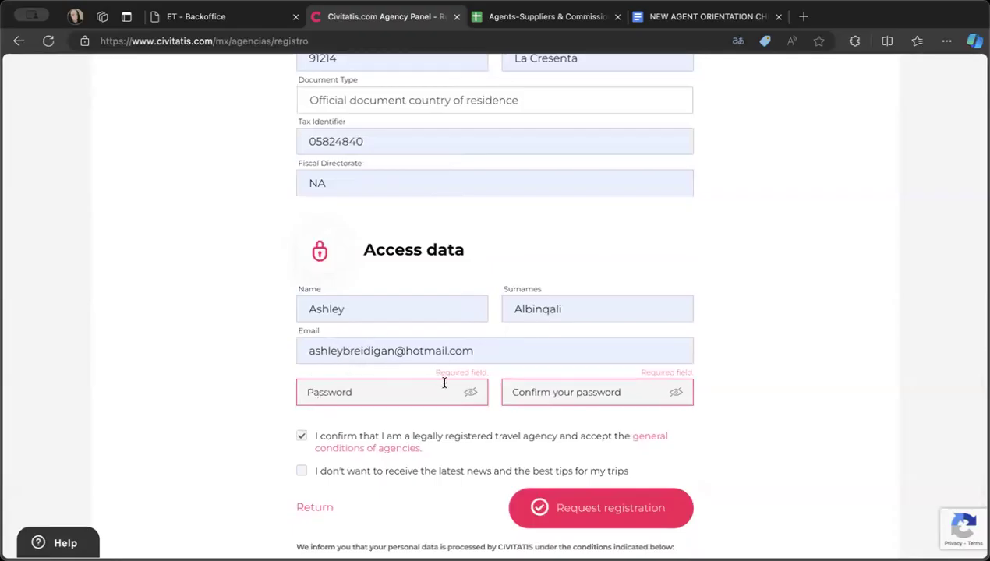
pyautogui.scroll(-2, 515, 433)
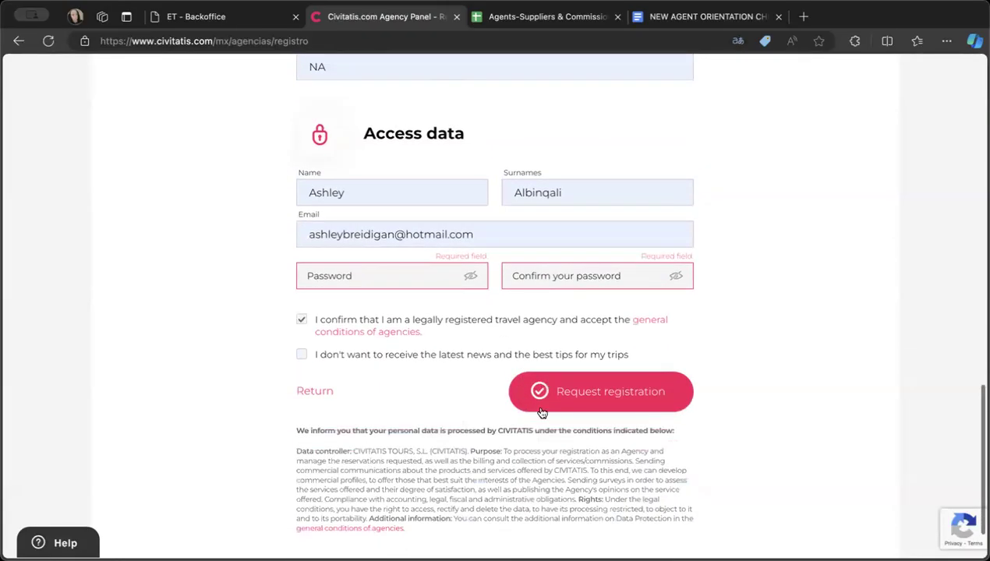
pyautogui.scroll(5, 648, 404)
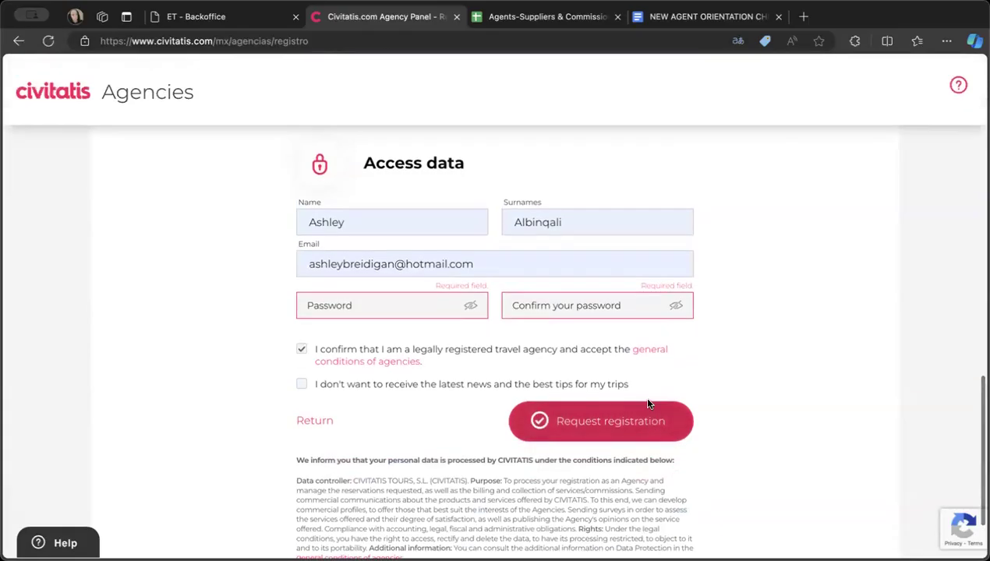
pyautogui.scroll(6, 648, 404)
pyautogui.scroll(-5, 648, 401)
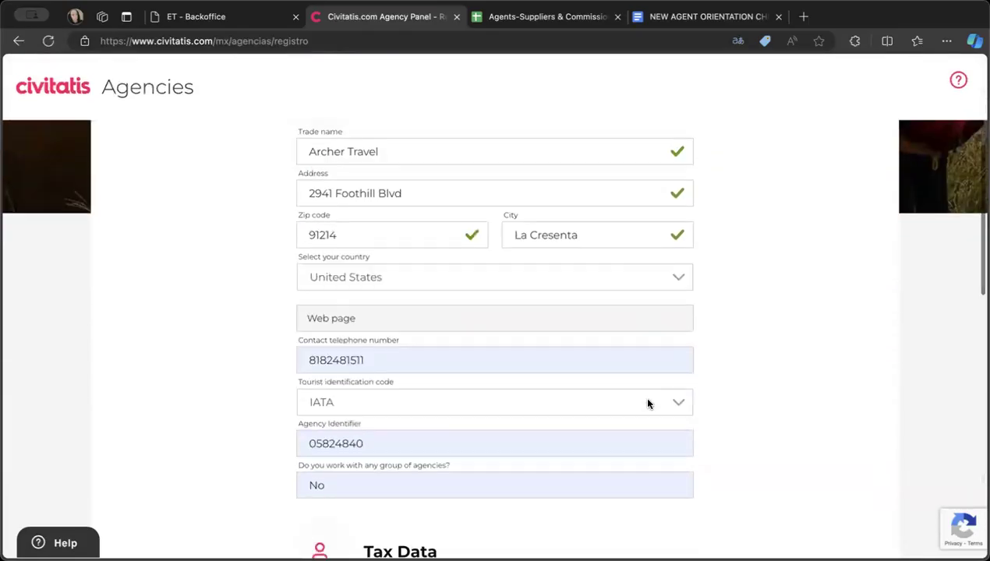
pyautogui.scroll(-7, 648, 400)
pyautogui.scroll(2, 648, 404)
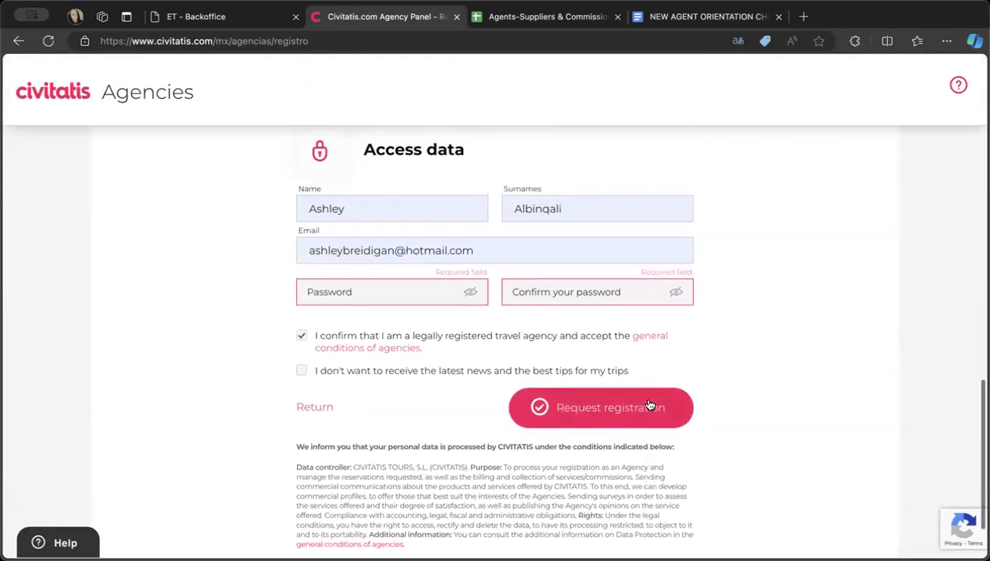
# - Check the Archer Travel information and supplier spreadsheet link in the orientation cheatsheet, and return to the Civitatis registration form
pyautogui.click(701, 16)
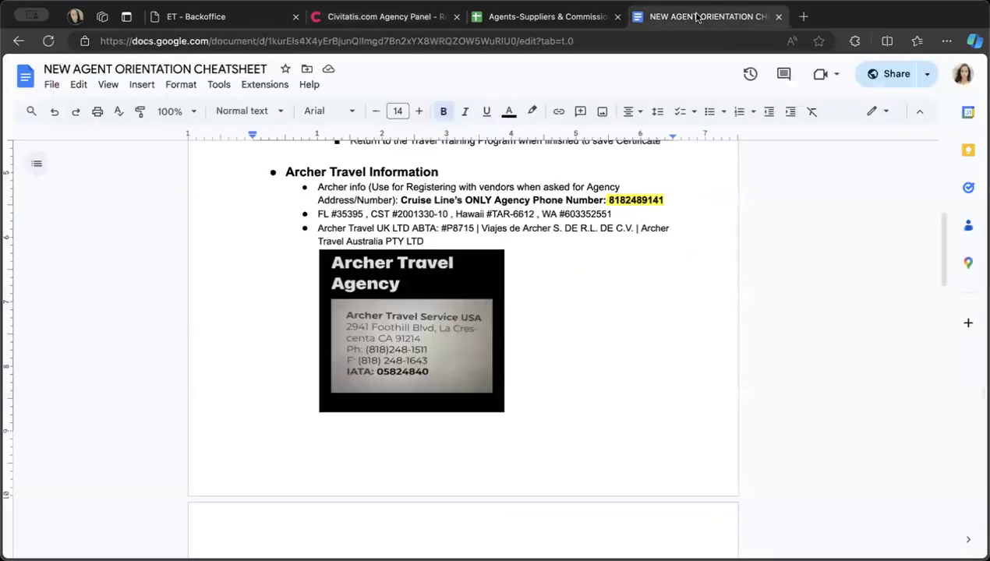
pyautogui.scroll(5, 369, 268)
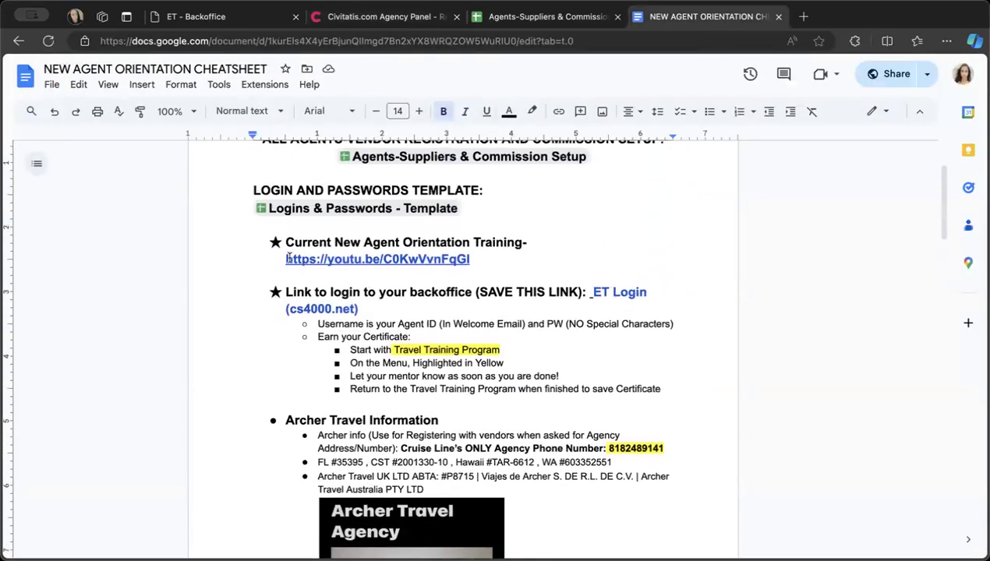
pyautogui.click(536, 22)
pyautogui.click(358, 19)
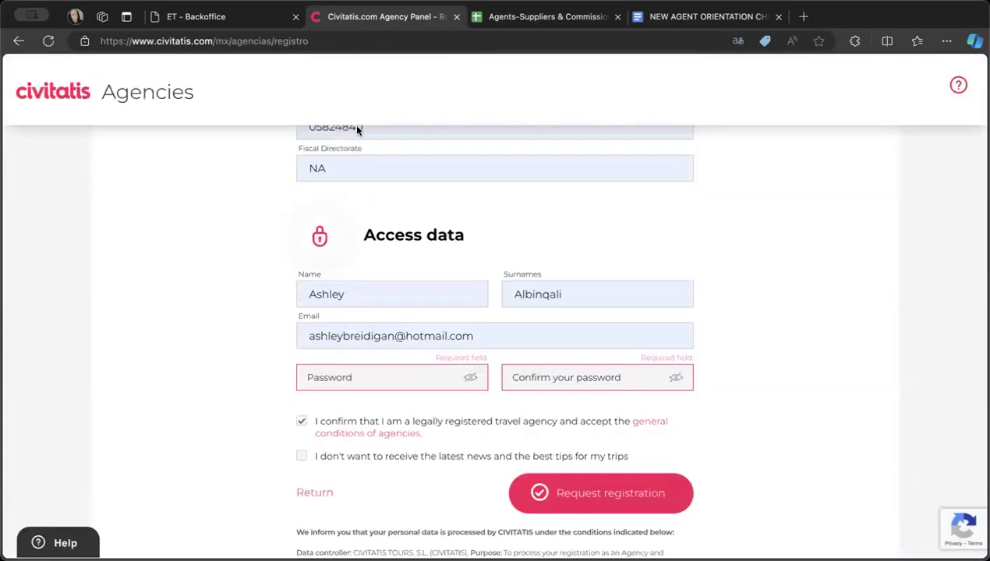
# - Leave the Civitatis registration form and go back through the Civitatis pages to the LATAM suppliers list on Travel Cafe
pyautogui.scroll(5, 364, 229)
pyautogui.scroll(10, 364, 227)
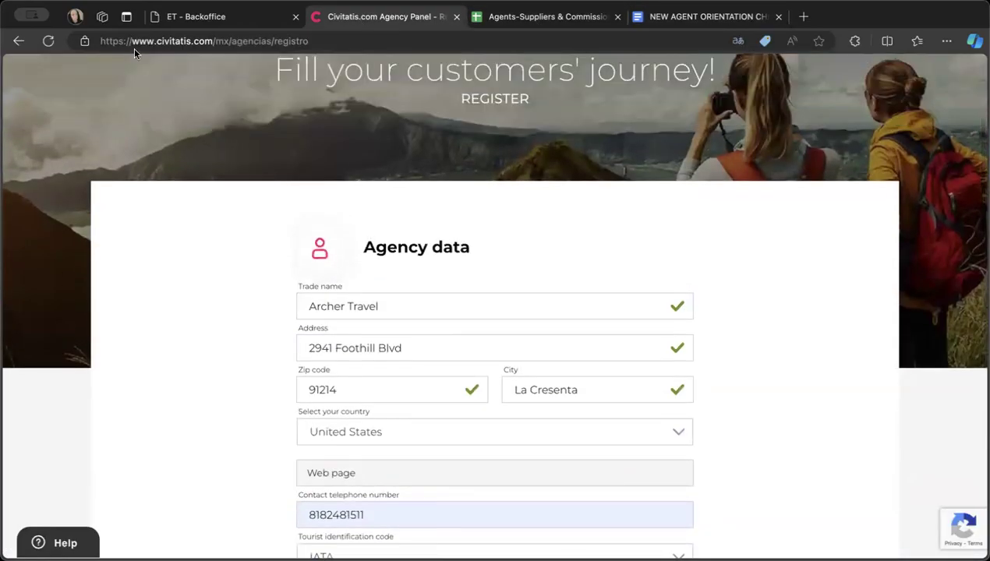
pyautogui.click(18, 41)
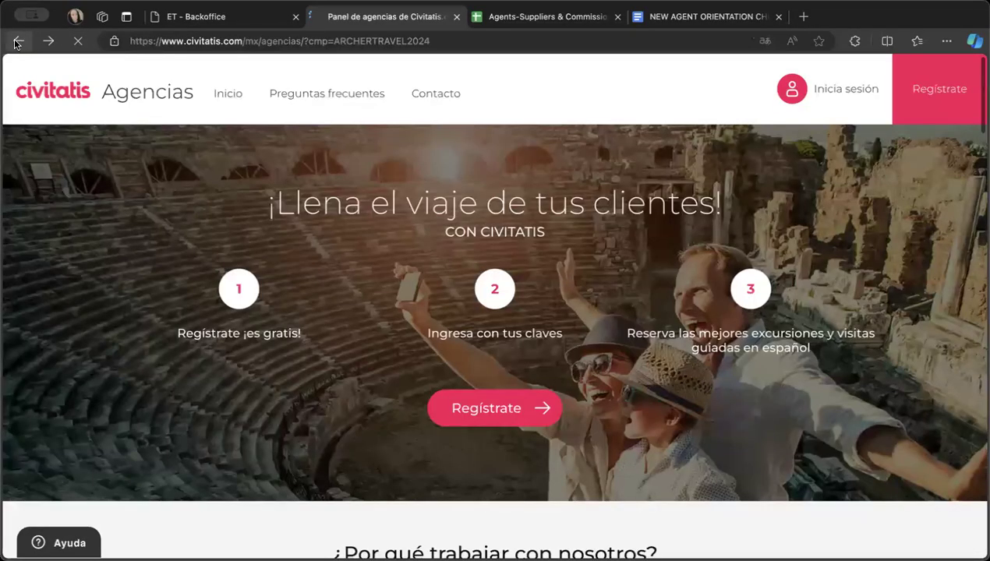
pyautogui.click(17, 41)
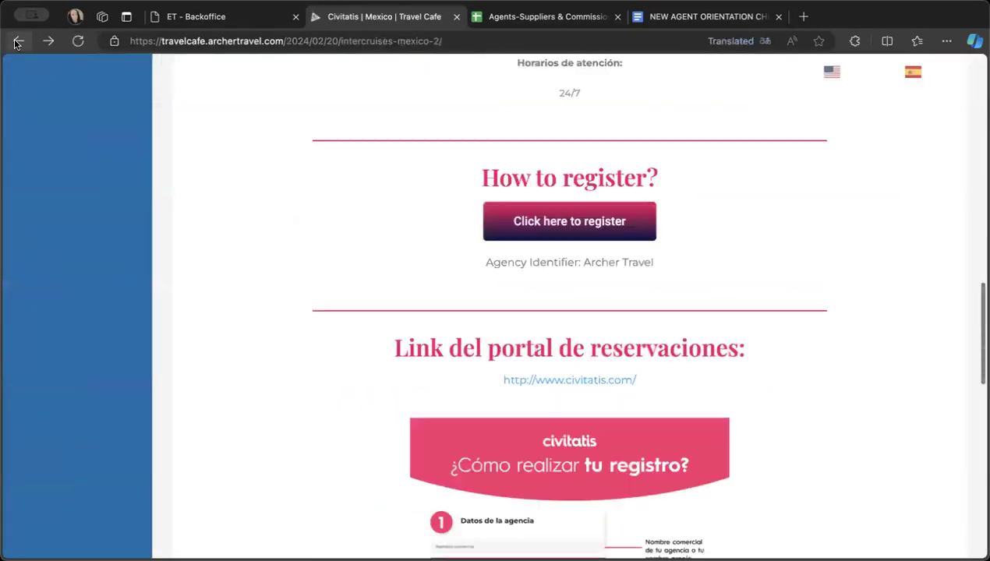
pyautogui.click(17, 41)
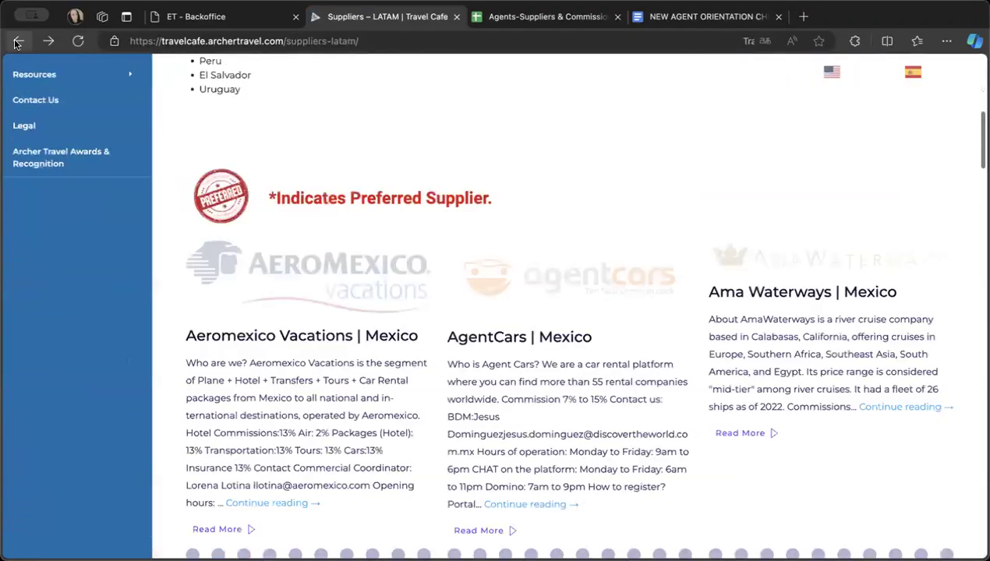
pyautogui.scroll(16, 597, 237)
pyautogui.scroll(-8, 595, 244)
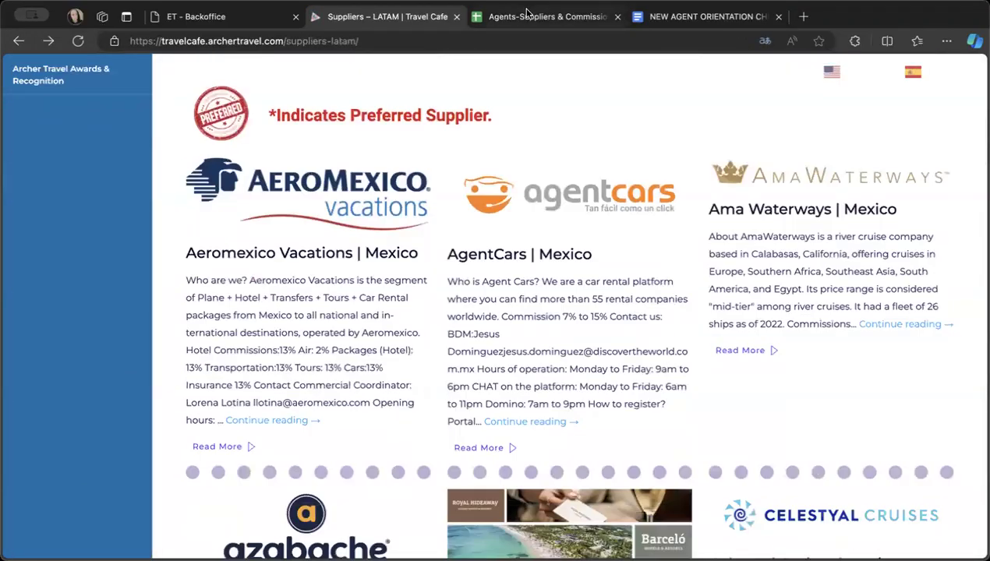
# - Check the supplier links and registration details on the LATAM sheet of the Agents-Suppliers & Commission Setup spreadsheet
pyautogui.click(527, 15)
pyautogui.scroll(-3, 446, 354)
pyautogui.hscroll(-1, 446, 351)
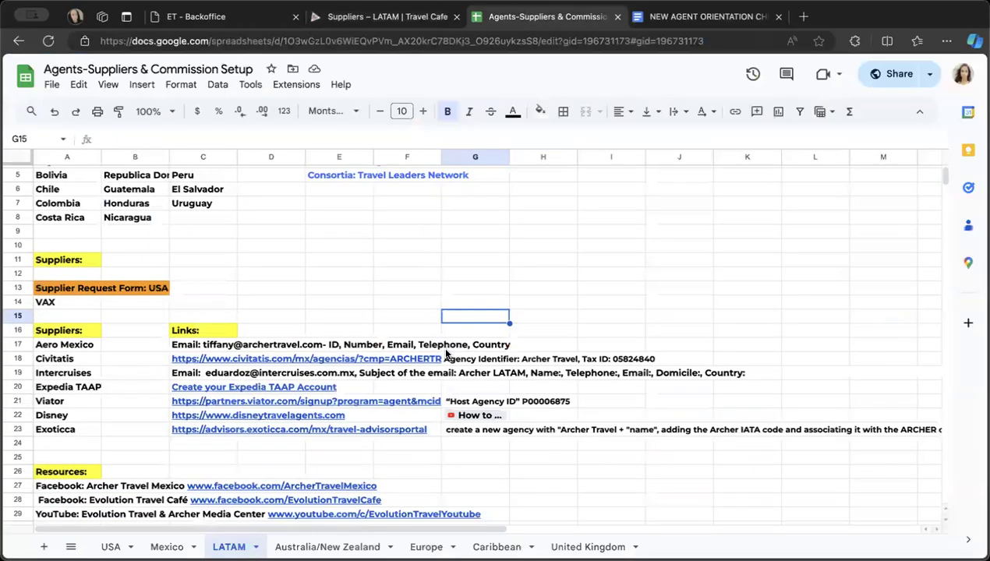
pyautogui.scroll(-1, 69, 361)
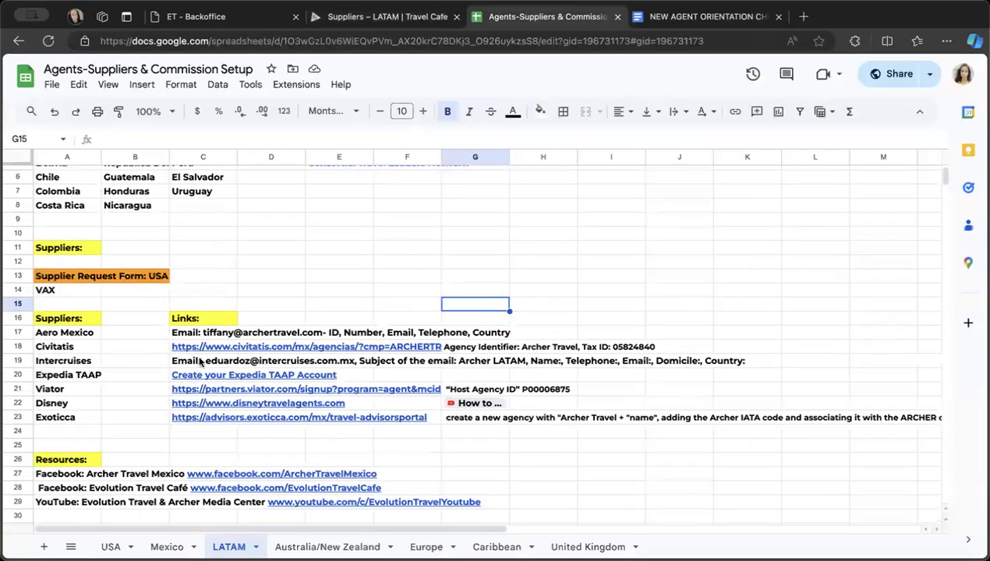
# - Find InterCruises | Mexico in the Travel Cafe LATAM suppliers list and open its full information page
pyautogui.click(334, 17)
pyautogui.scroll(-7, 372, 371)
pyautogui.scroll(-5, 374, 376)
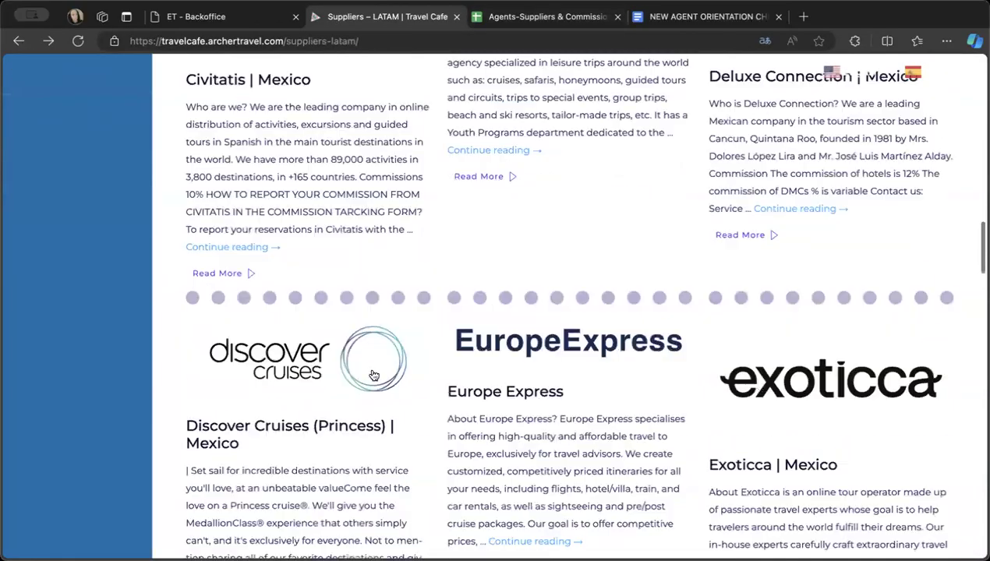
pyautogui.scroll(-10, 374, 376)
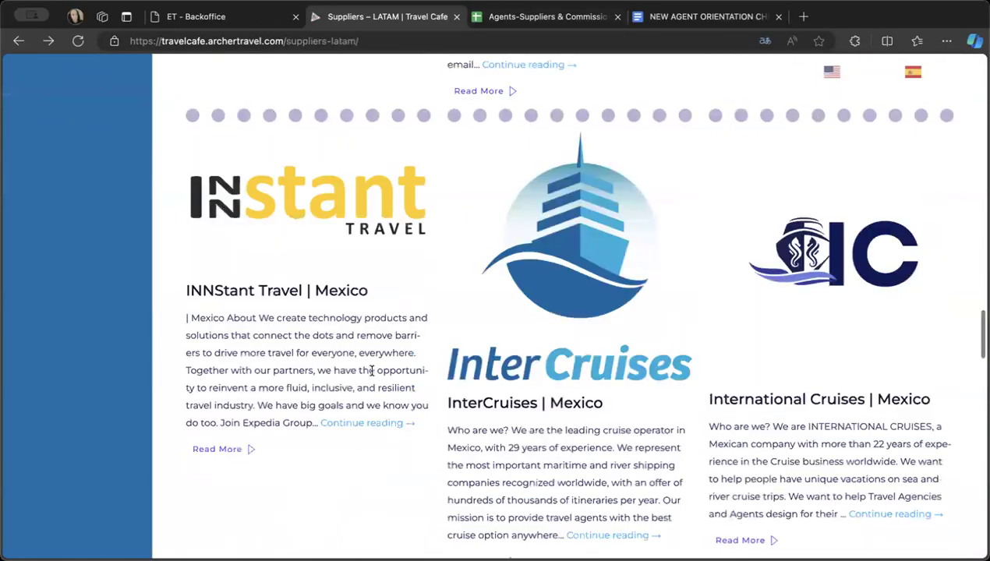
pyautogui.scroll(-1, 374, 366)
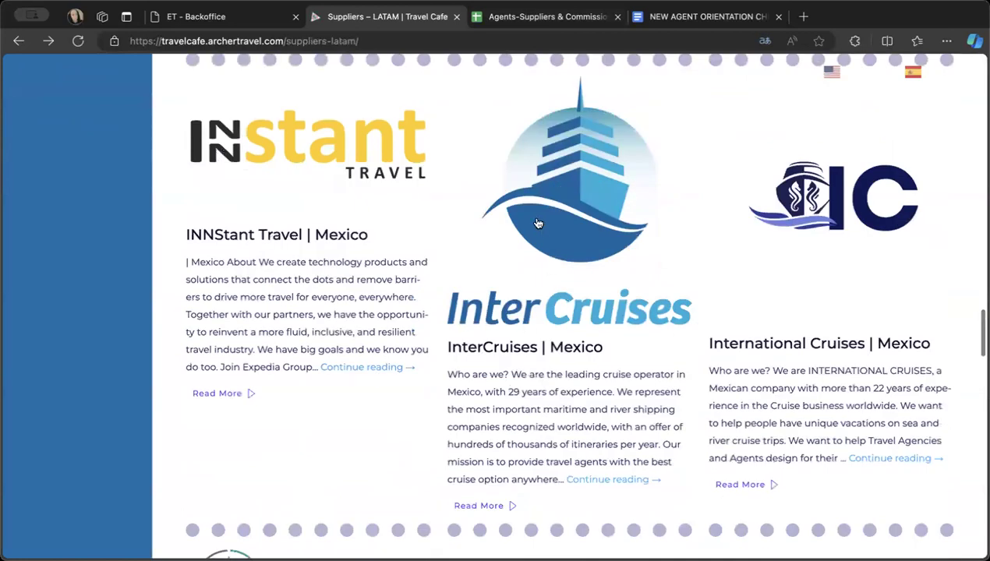
pyautogui.click(591, 481)
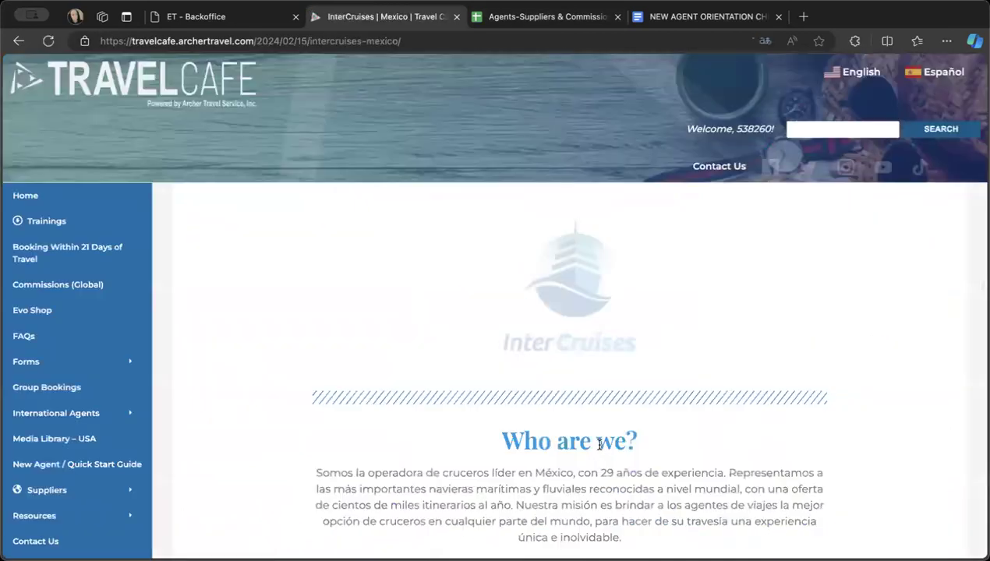
# - Review the InterCruises commissions, contacts and hours of operation through to the registration instructions for Mexico and LATAM agents
pyautogui.scroll(-5, 600, 444)
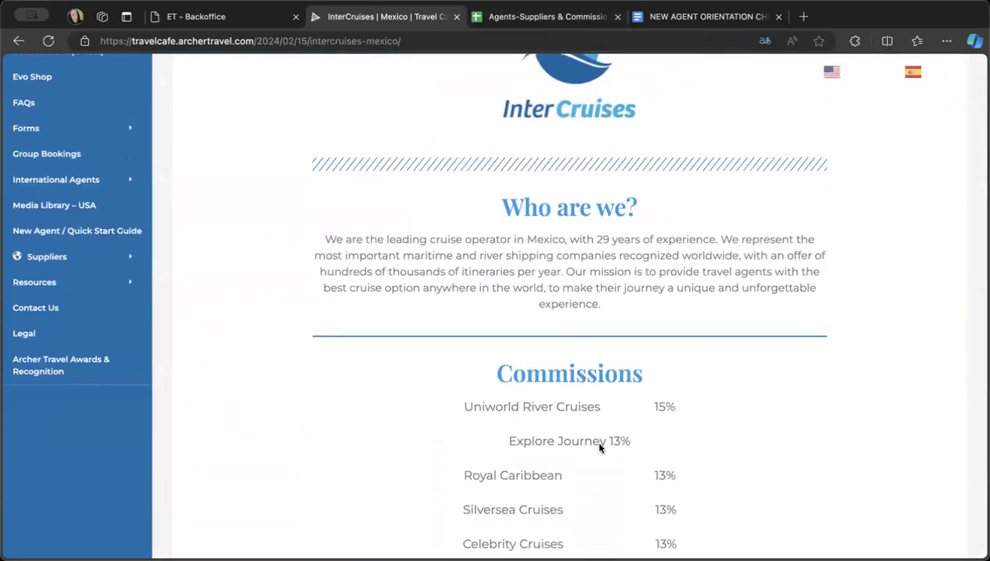
pyautogui.scroll(-3, 597, 442)
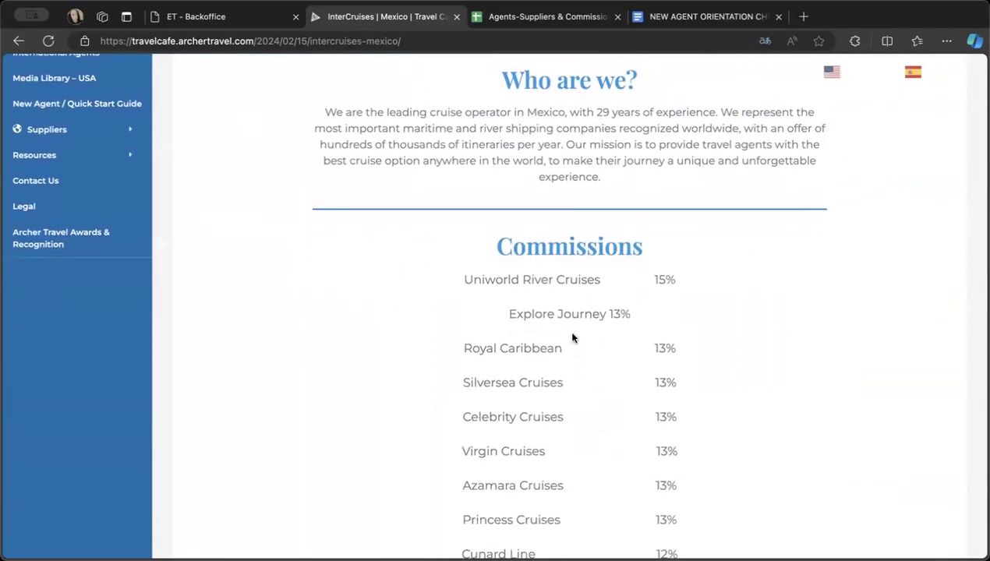
pyautogui.scroll(-5, 564, 465)
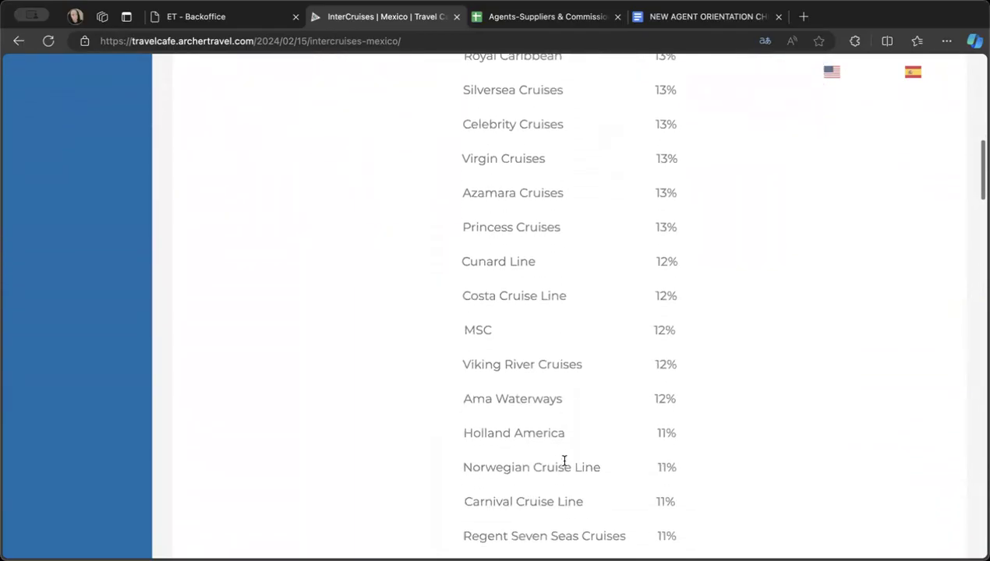
pyautogui.scroll(-7, 564, 460)
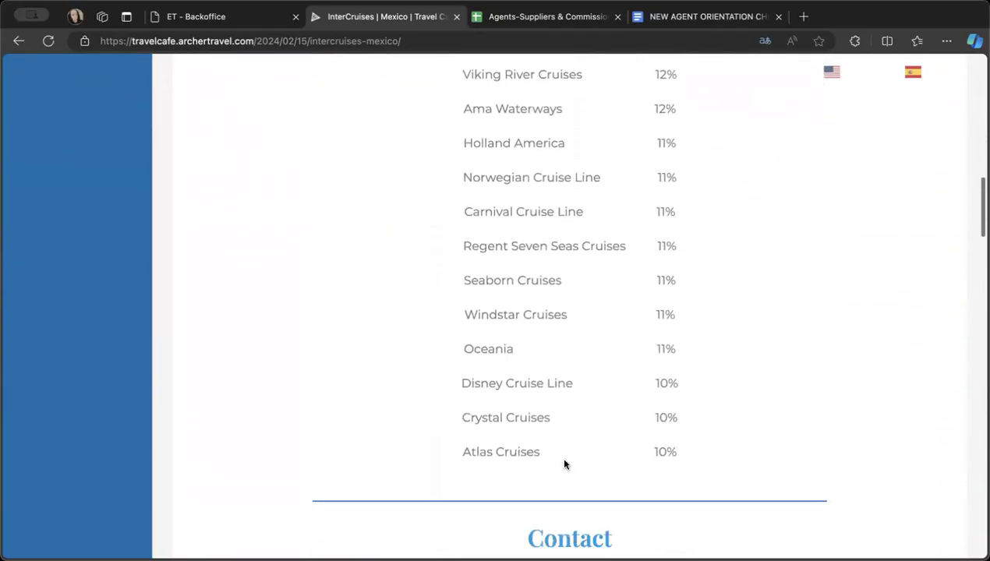
pyautogui.scroll(-9, 564, 462)
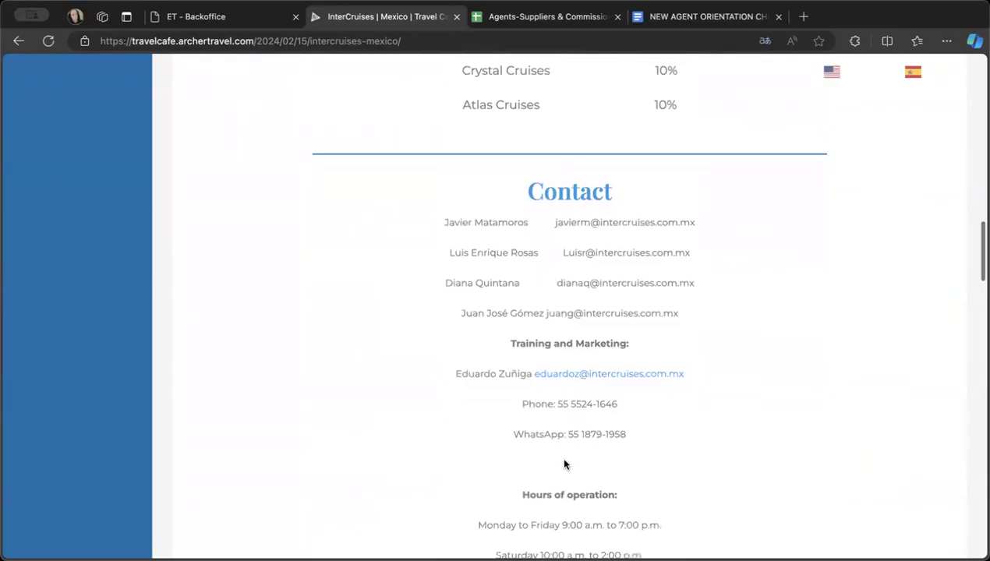
pyautogui.scroll(-2, 565, 465)
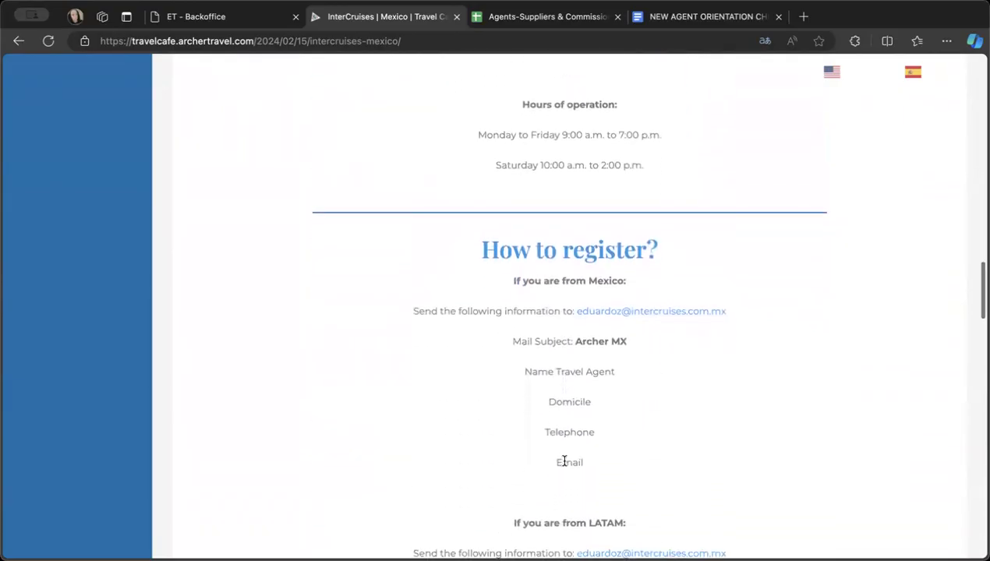
pyautogui.scroll(-5, 564, 460)
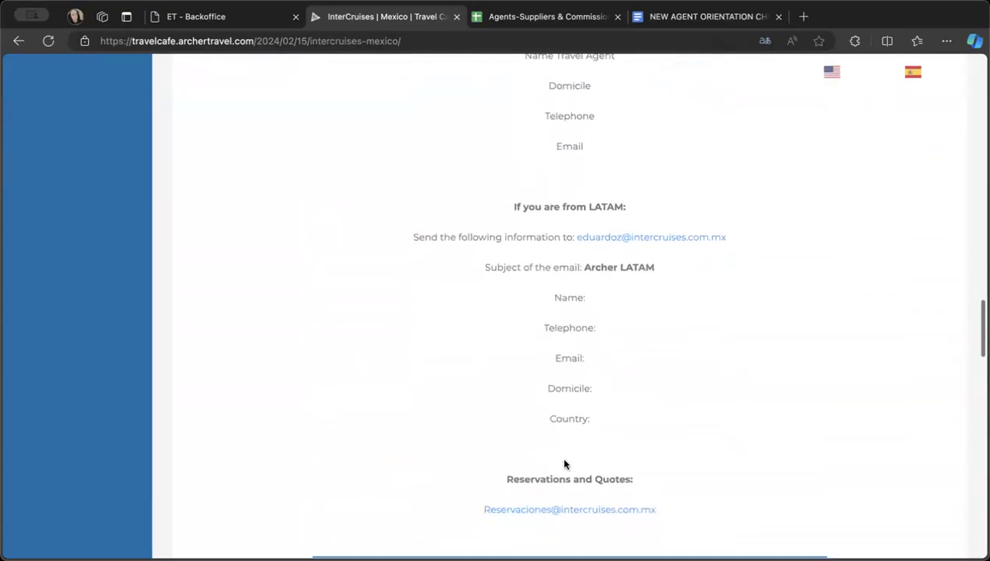
pyautogui.rightClick(773, 134)
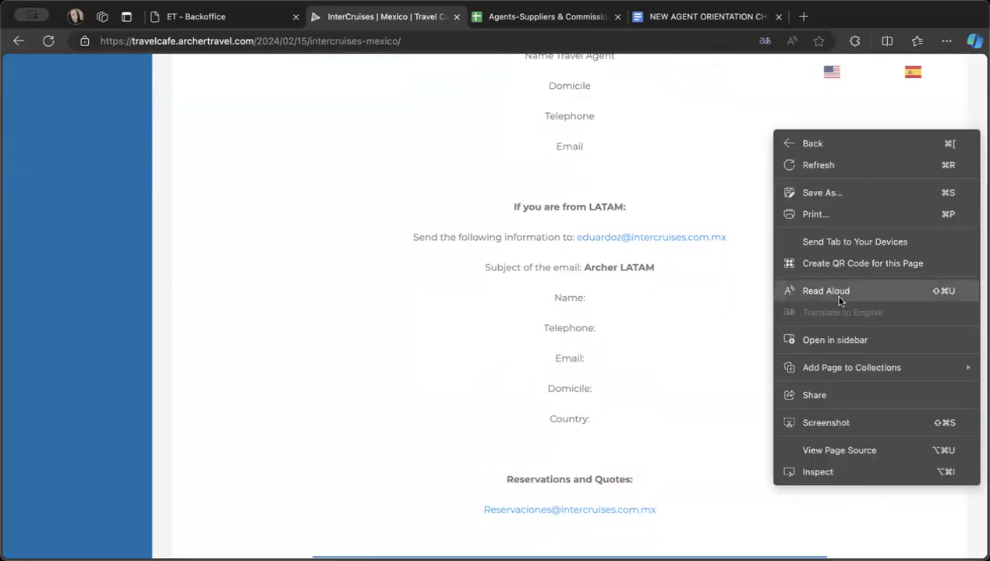
pyautogui.click(705, 317)
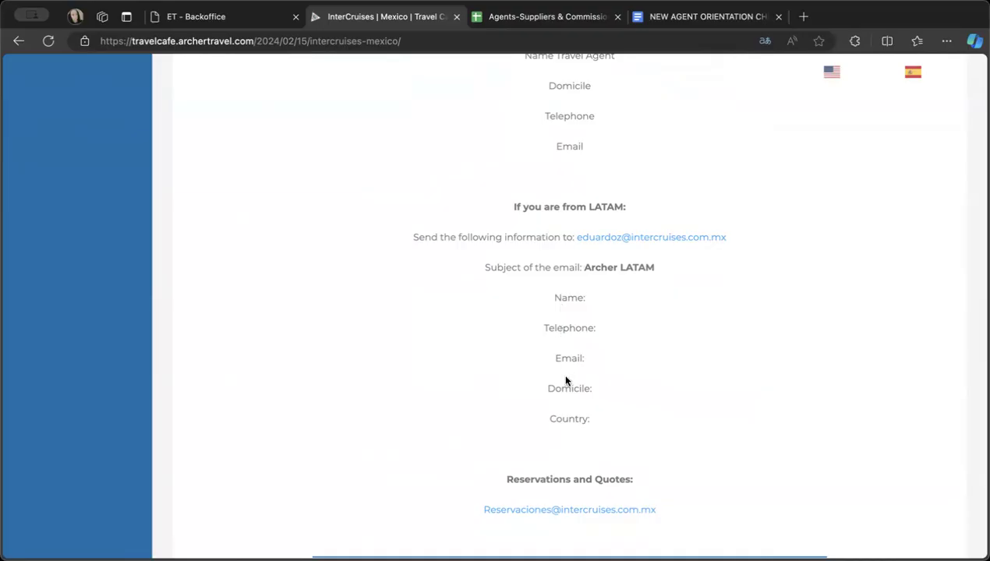
# - Examine the InterCruises reservation and quote requirements, contact cards and partner cruise lines below the registration instructions
pyautogui.scroll(-1, 570, 421)
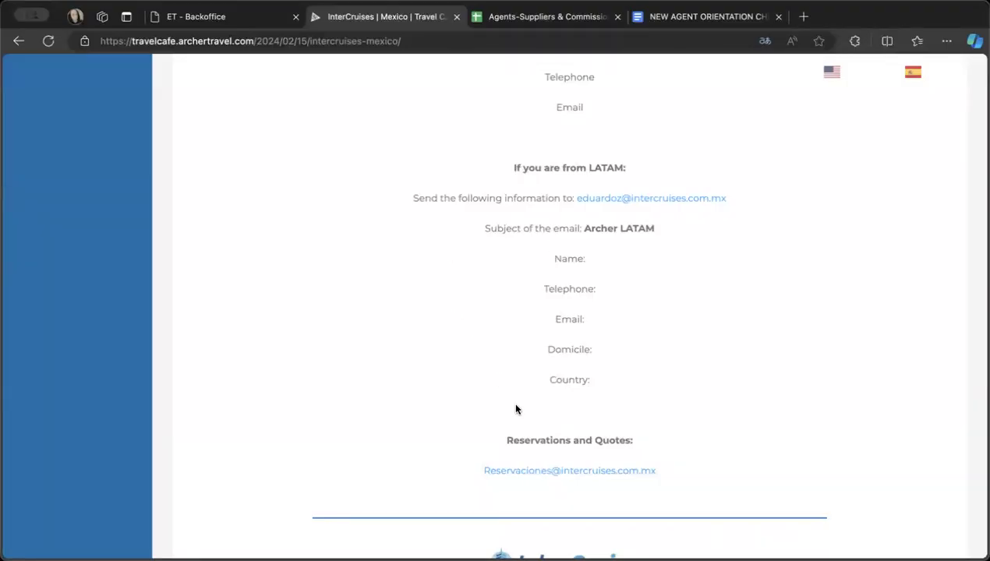
pyautogui.scroll(-5, 516, 409)
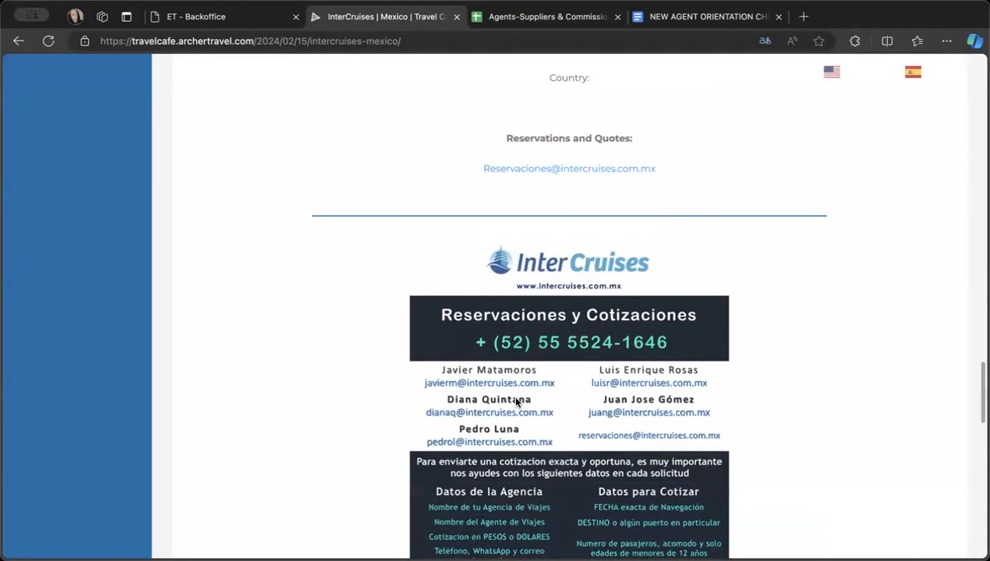
pyautogui.scroll(-5, 515, 402)
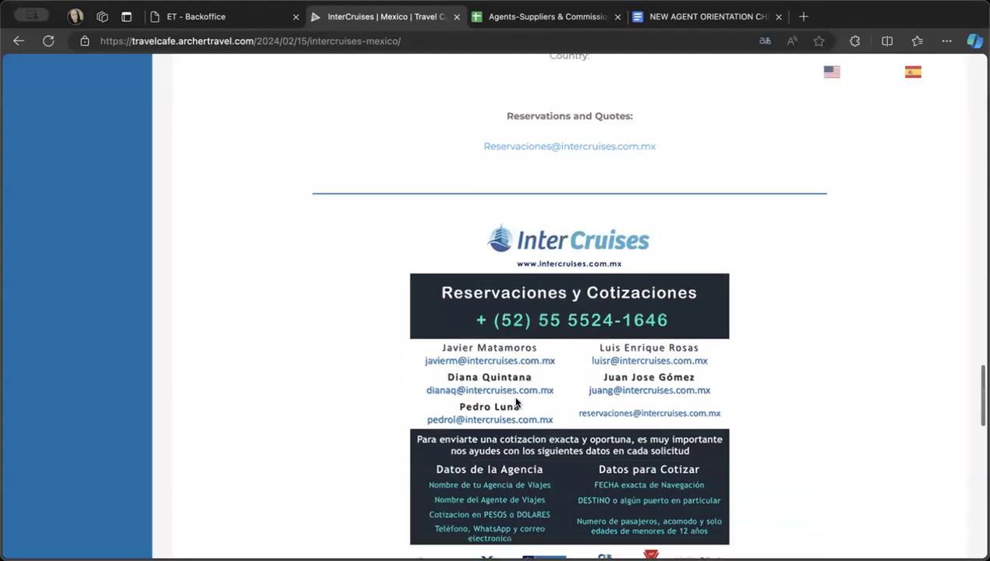
pyautogui.scroll(2, 515, 401)
pyautogui.scroll(6, 537, 399)
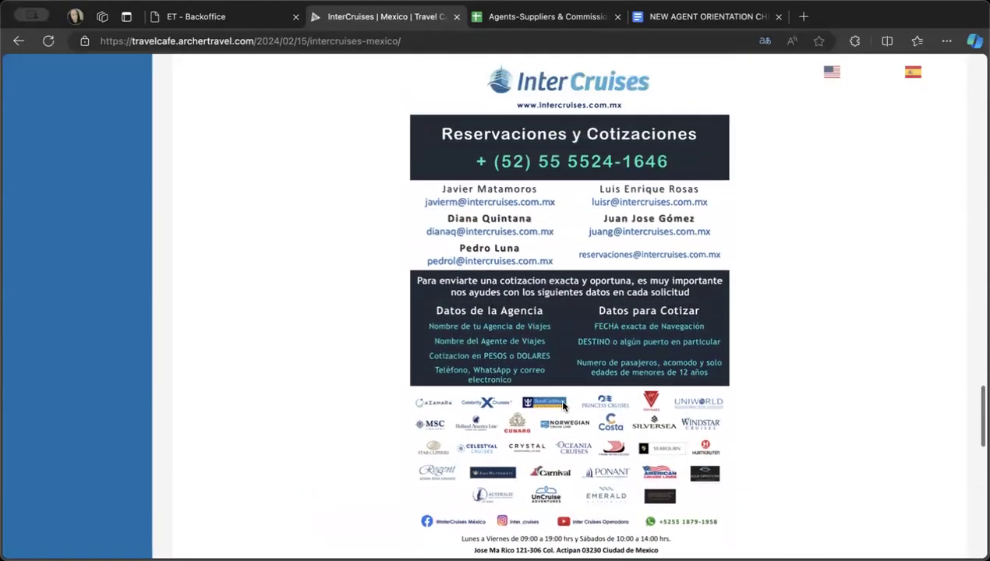
pyautogui.scroll(-5, 563, 405)
pyautogui.scroll(8, 563, 405)
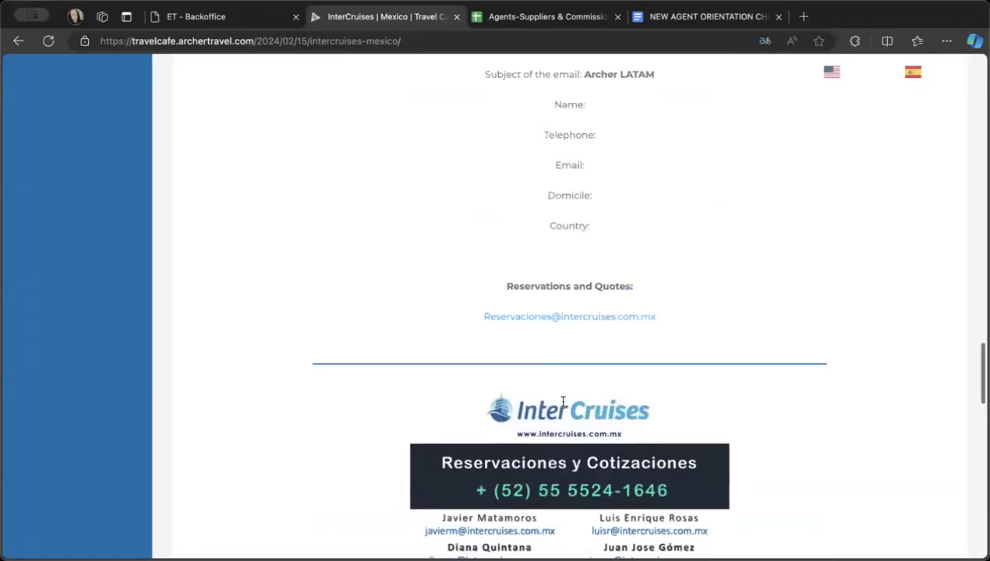
pyautogui.scroll(-1, 563, 405)
pyautogui.scroll(-5, 563, 405)
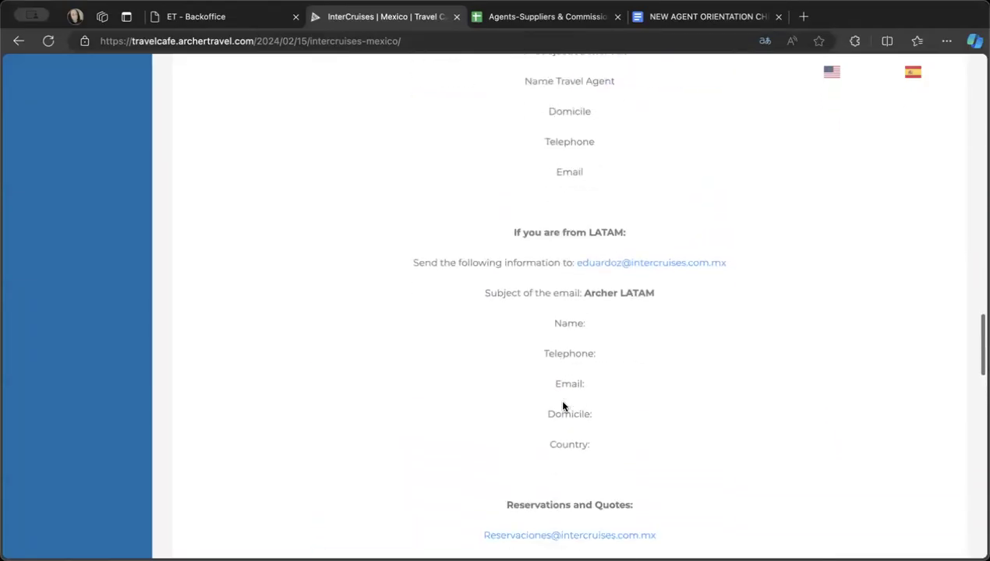
pyautogui.scroll(1, 563, 405)
pyautogui.scroll(-5, 562, 406)
pyautogui.scroll(-4, 563, 405)
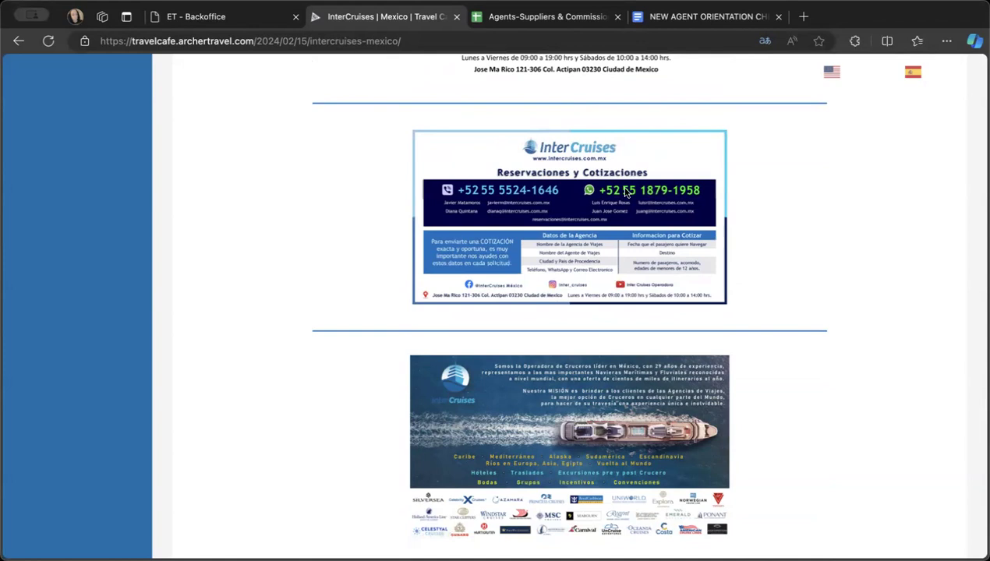
pyautogui.scroll(-5, 583, 292)
pyautogui.scroll(4, 582, 293)
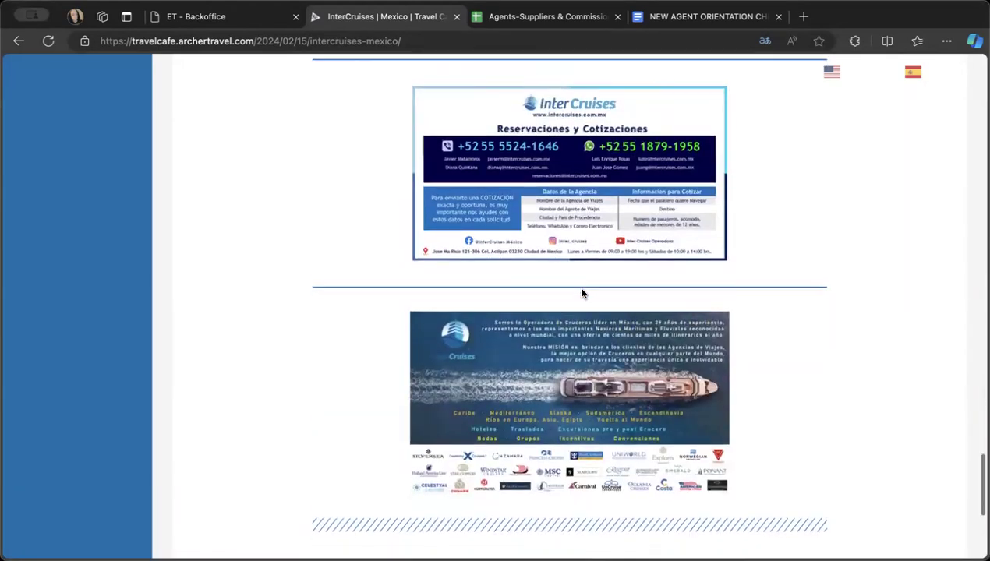
pyautogui.scroll(-1, 582, 293)
pyautogui.scroll(1, 582, 293)
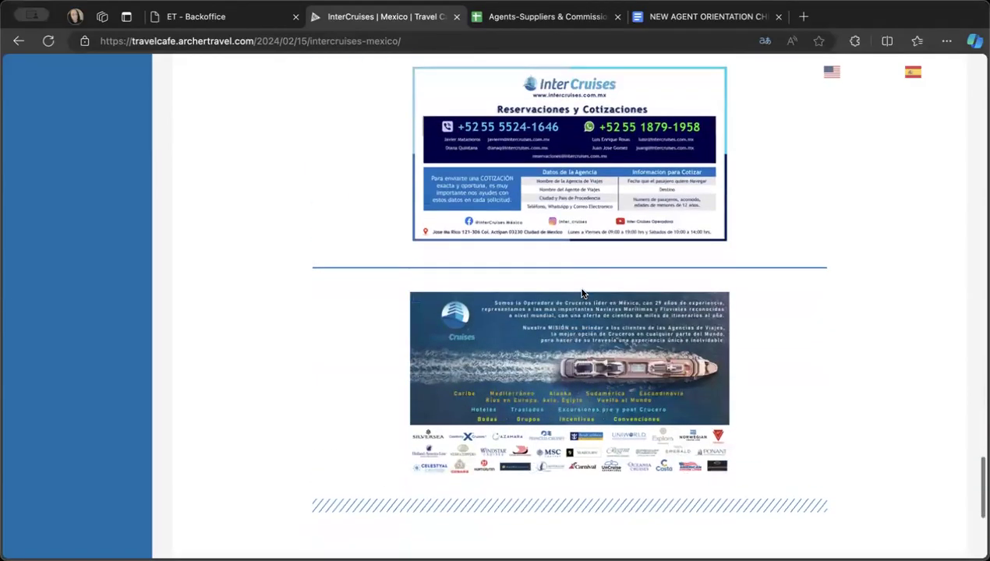
# - Reread which details Mexico and LATAM agents must email to register with InterCruises, including the required subject lines
pyautogui.scroll(15, 582, 293)
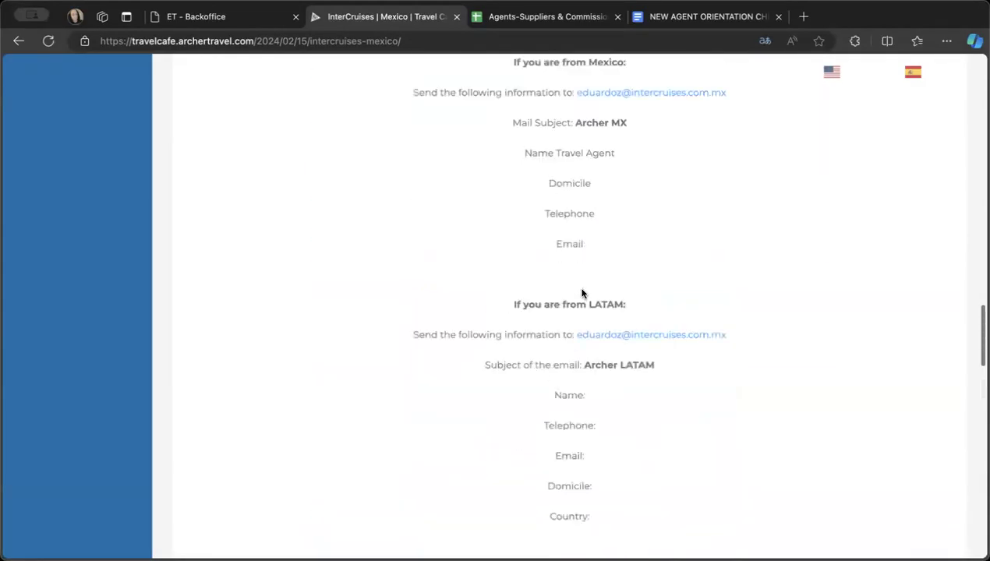
pyautogui.scroll(-4, 581, 289)
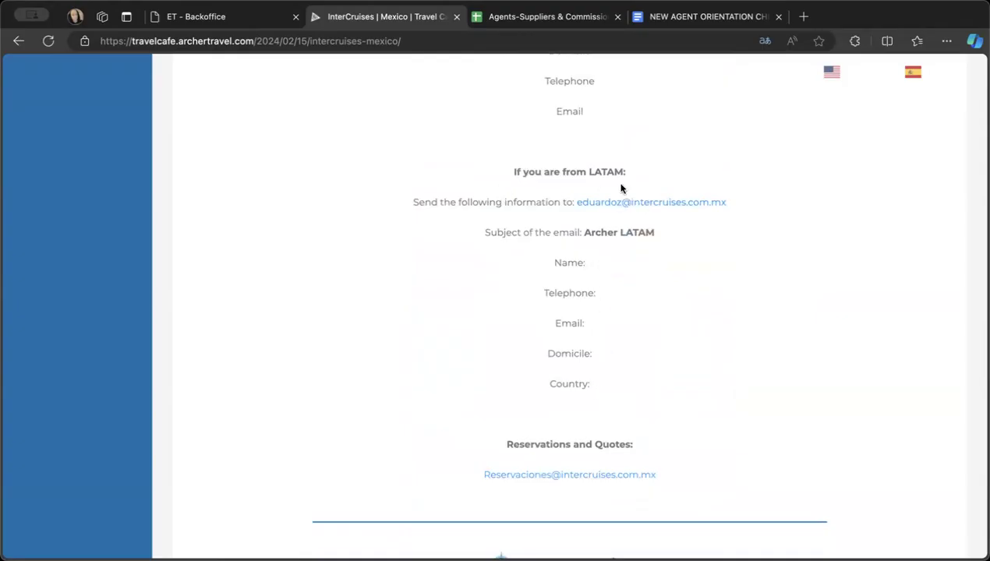
pyautogui.scroll(1, 623, 235)
pyautogui.scroll(2, 623, 235)
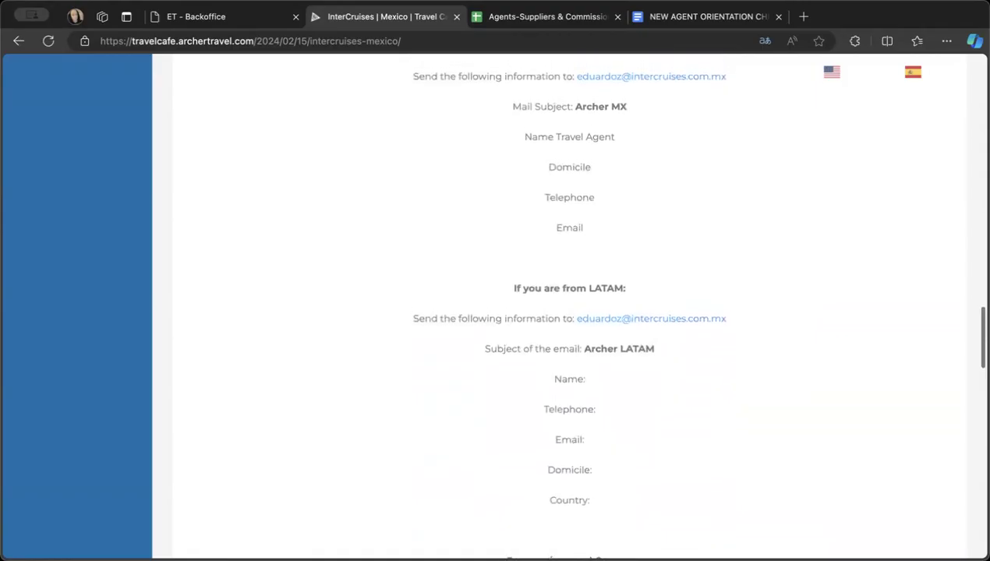
# - Check the remaining suppliers on the spreadsheet's LATAM sheet, and return to the How to register section for InterCruises
pyautogui.click(514, 15)
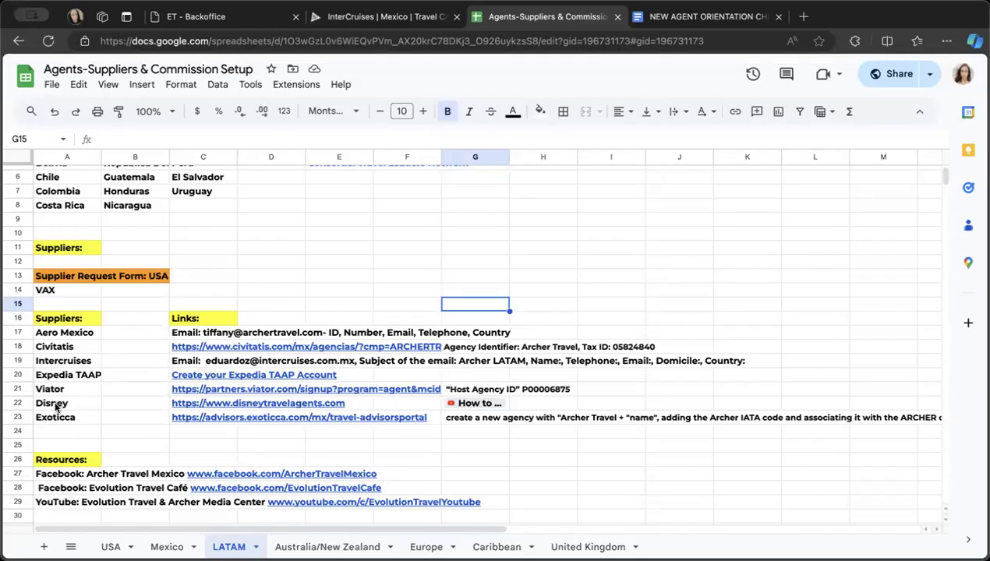
pyautogui.click(355, 19)
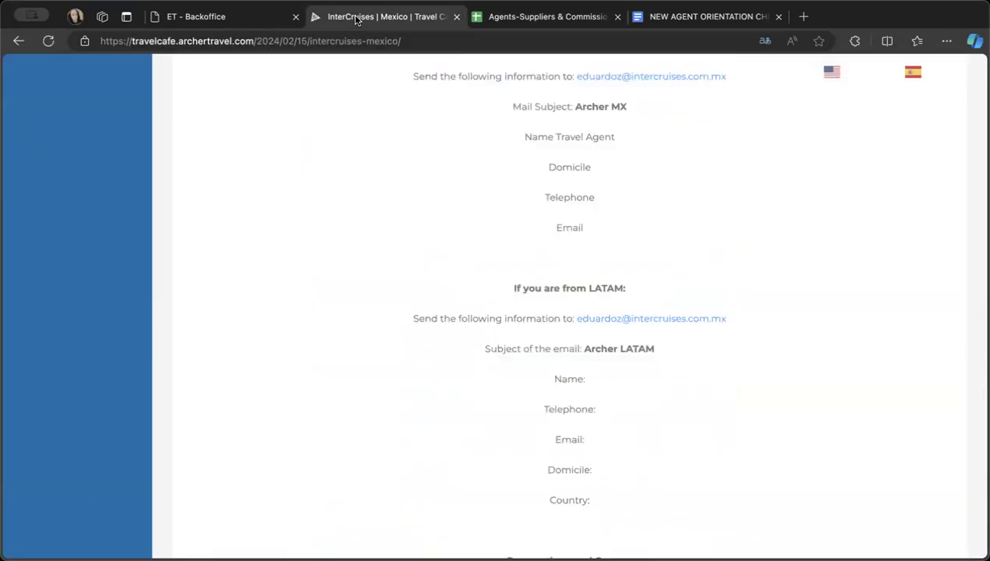
pyautogui.scroll(5, 353, 190)
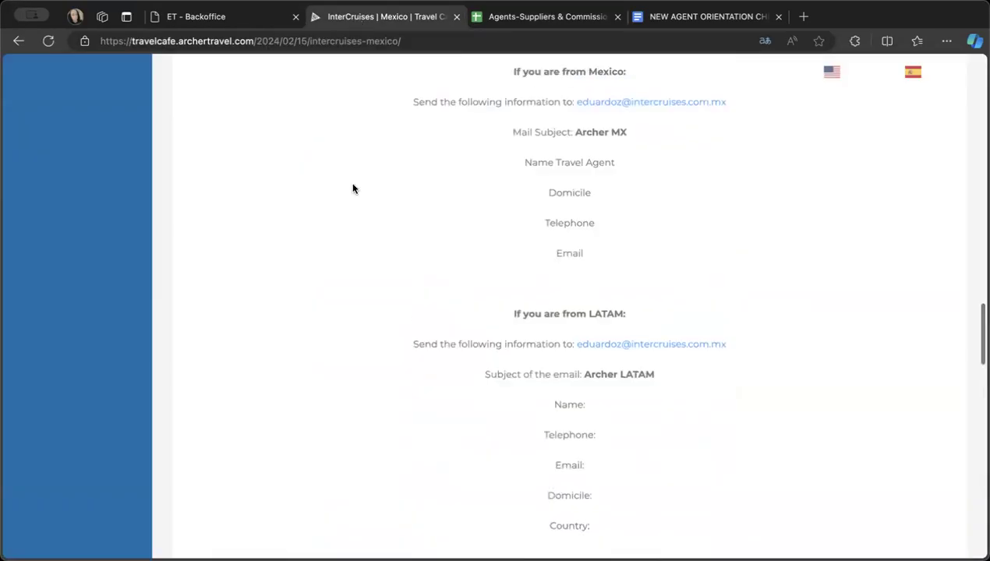
# - Return to the LATAM suppliers list and open the full Expedia TAAP Mexico entry
pyautogui.click(17, 44)
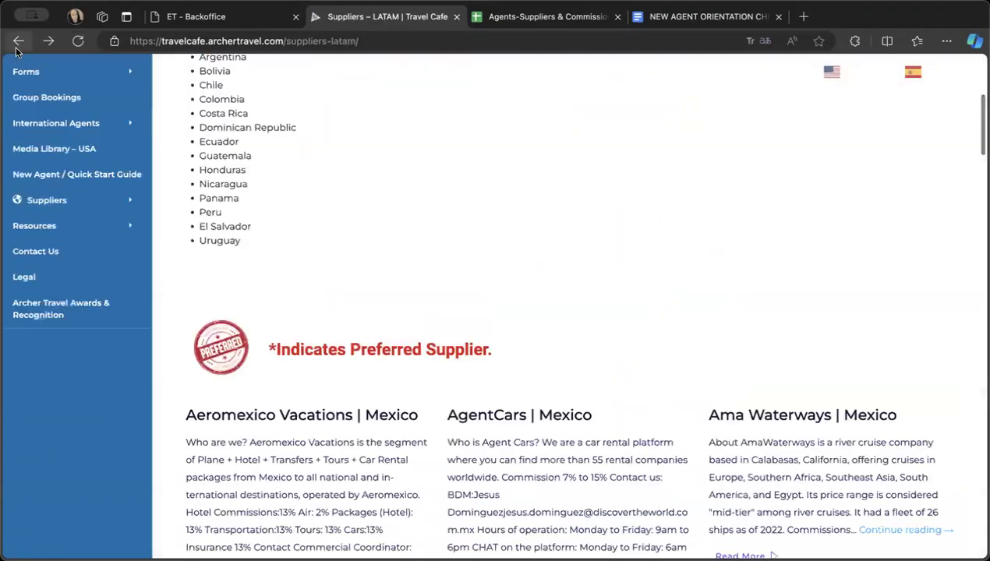
pyautogui.scroll(-10, 381, 197)
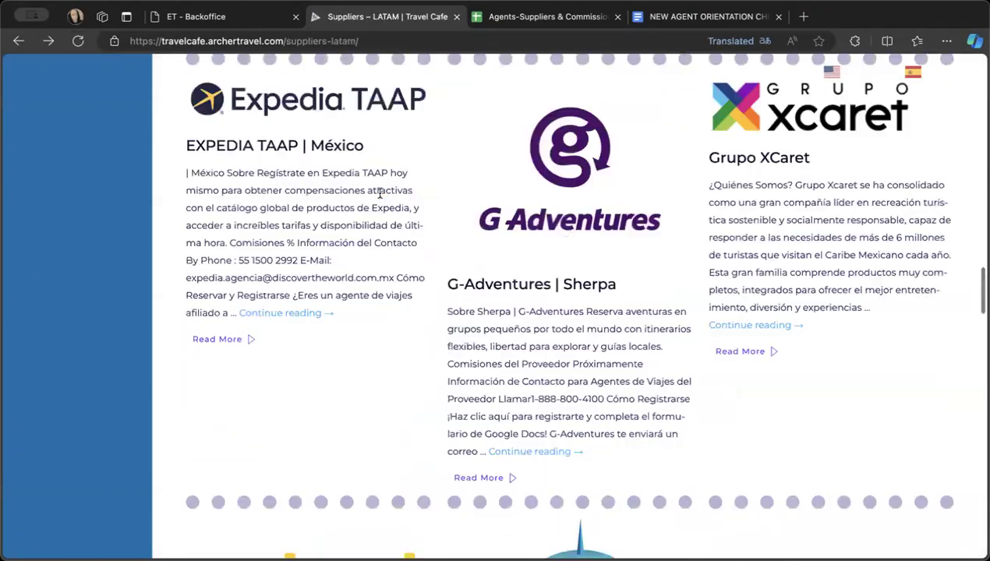
pyautogui.scroll(-2, 381, 197)
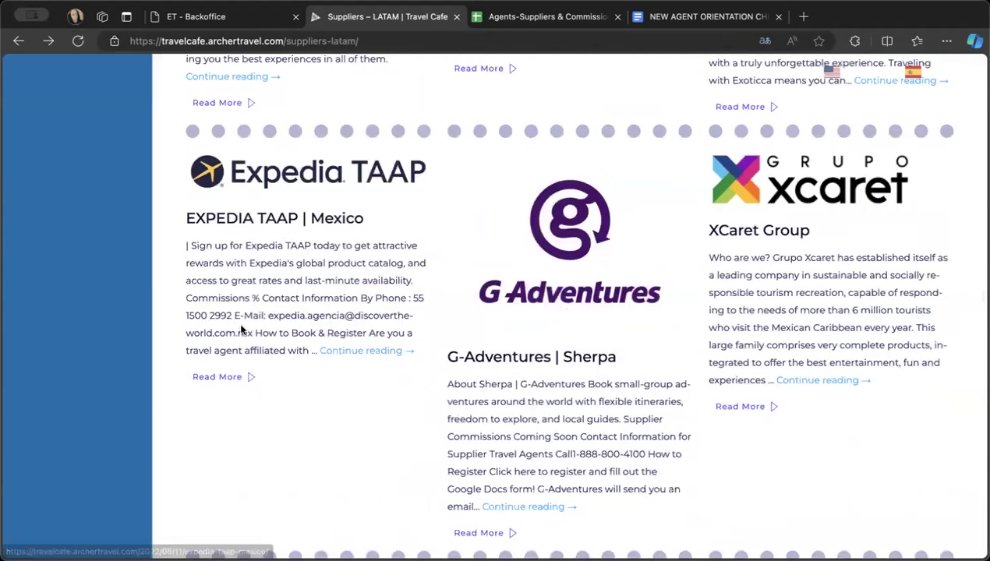
pyautogui.click(355, 353)
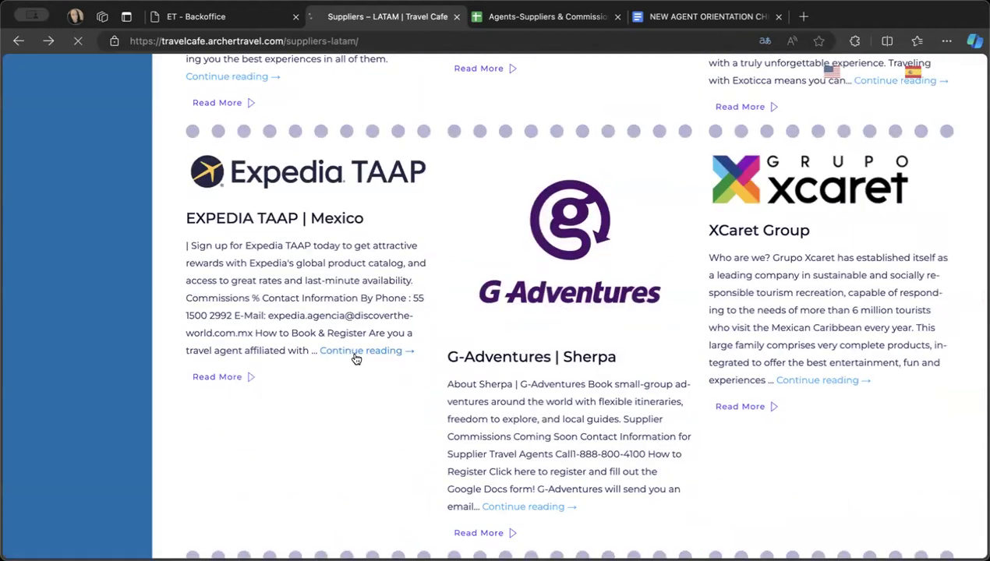
# - Review the Expedia TAAP contact and registration instructions, and open the account creation form on its agent website
pyautogui.scroll(-5, 355, 359)
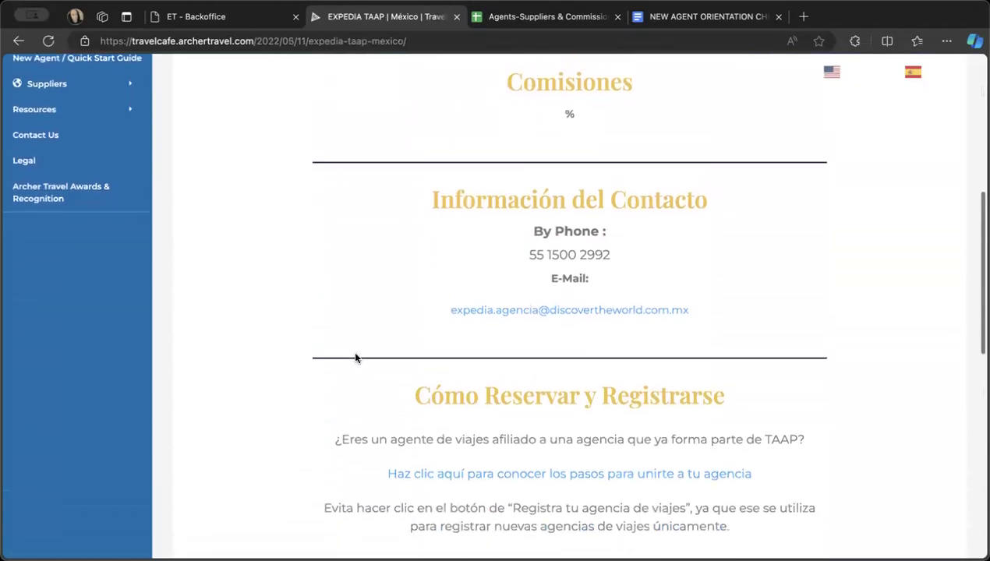
pyautogui.scroll(2, 355, 358)
pyautogui.scroll(-5, 355, 359)
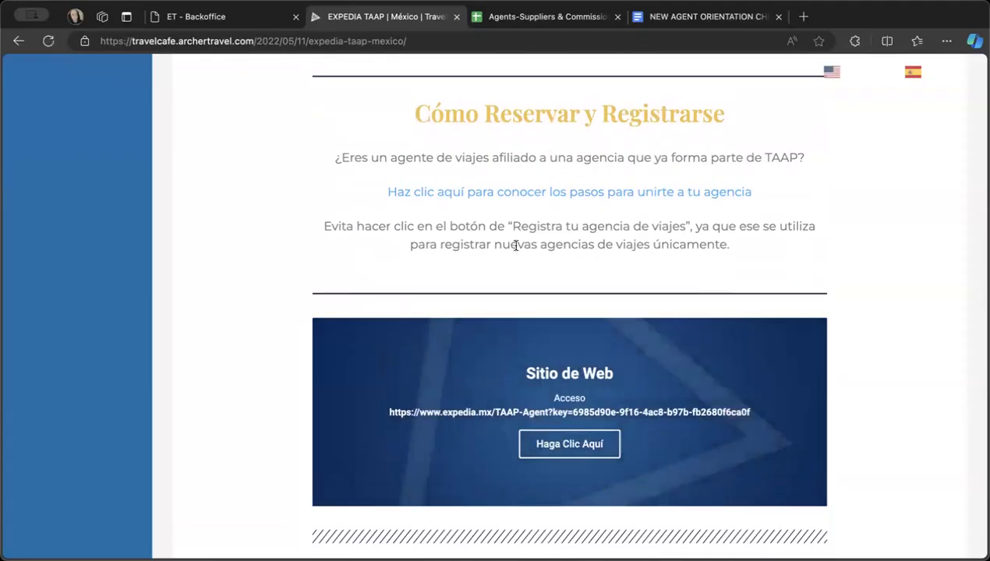
pyautogui.scroll(-3, 514, 246)
pyautogui.click(566, 329)
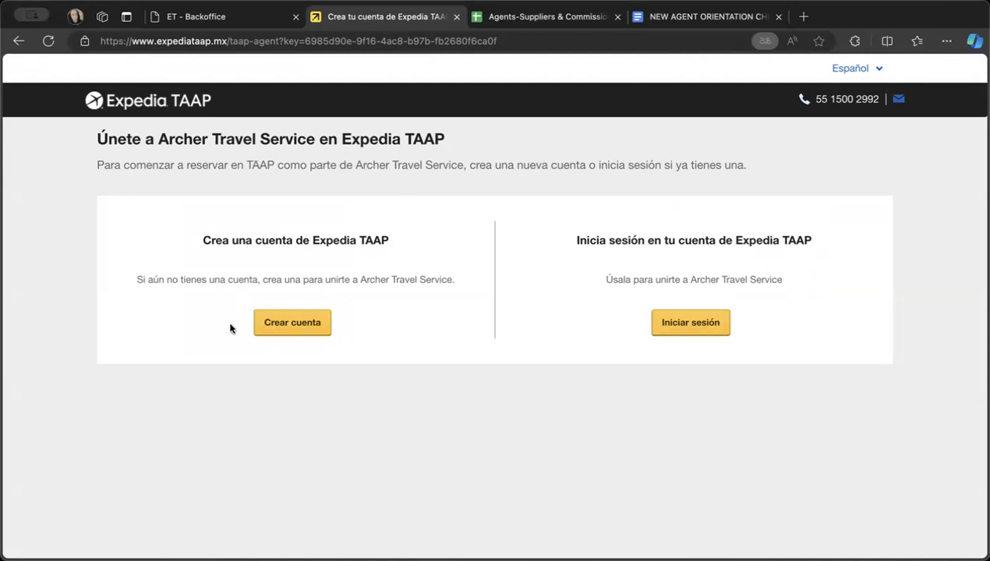
pyautogui.click(277, 330)
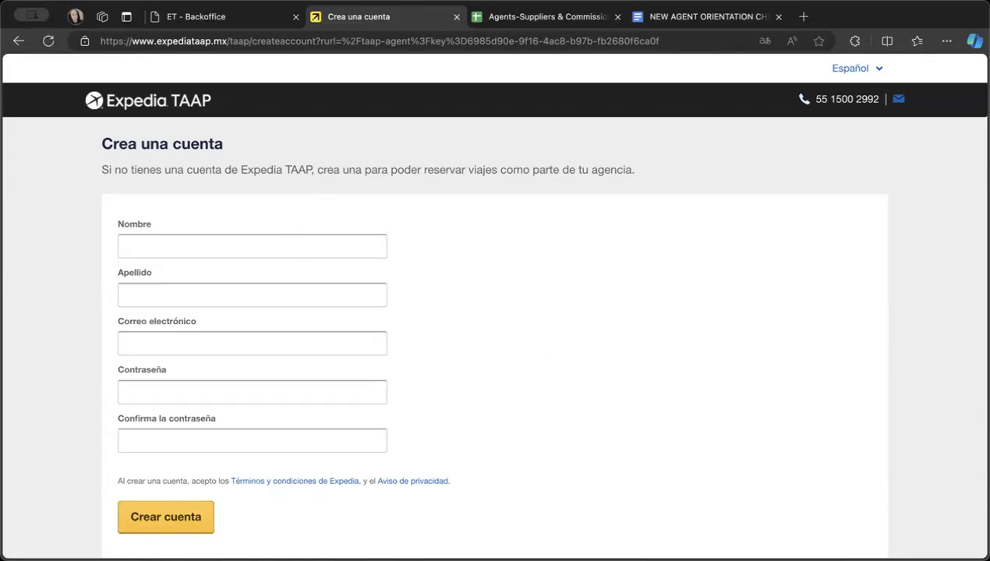
# - Consult the new agent orientation cheatsheet and the spreadsheet's LATAM supplier links, and return to the Expedia TAAP account form
pyautogui.click(661, 12)
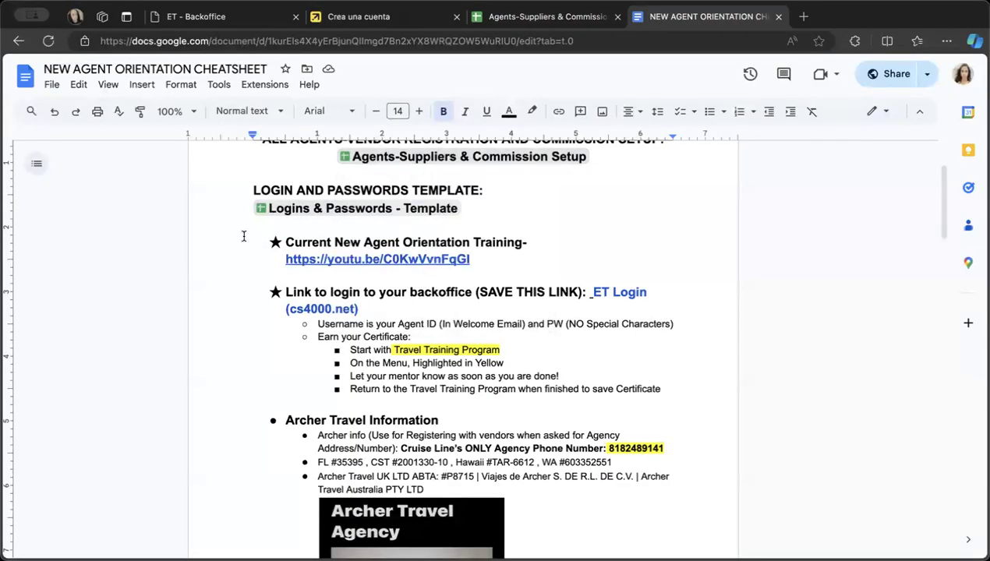
pyautogui.click(383, 13)
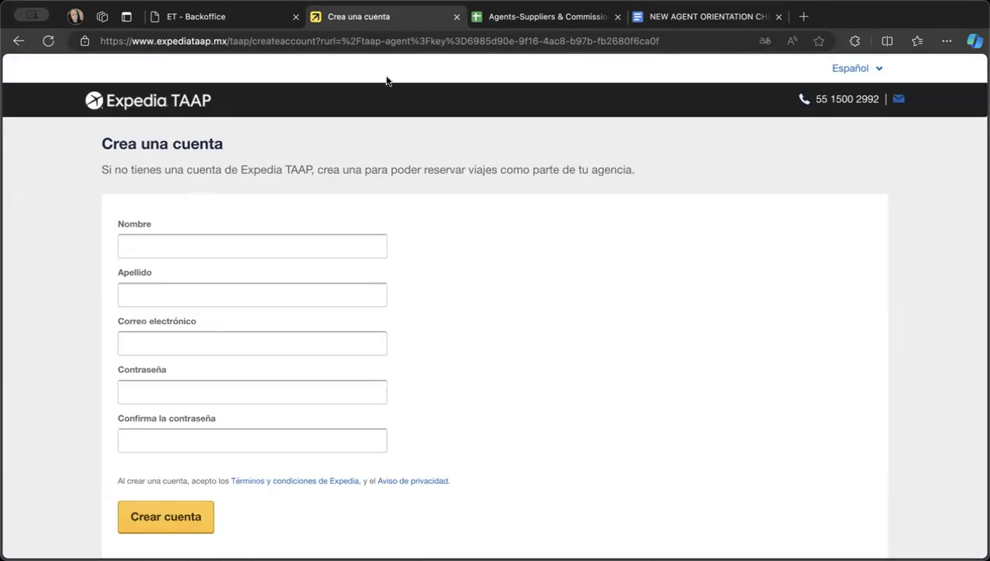
pyautogui.click(515, 19)
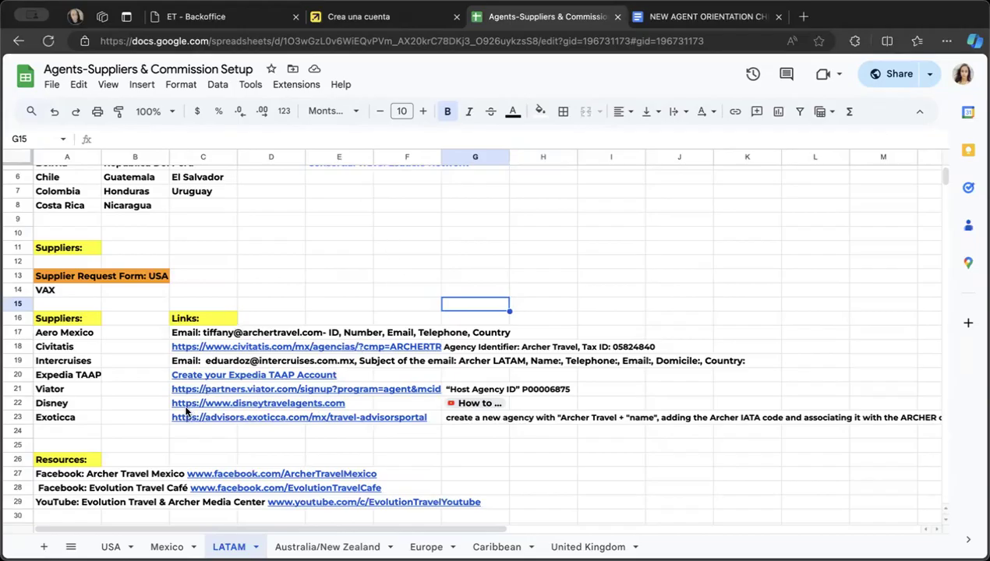
pyautogui.click(353, 19)
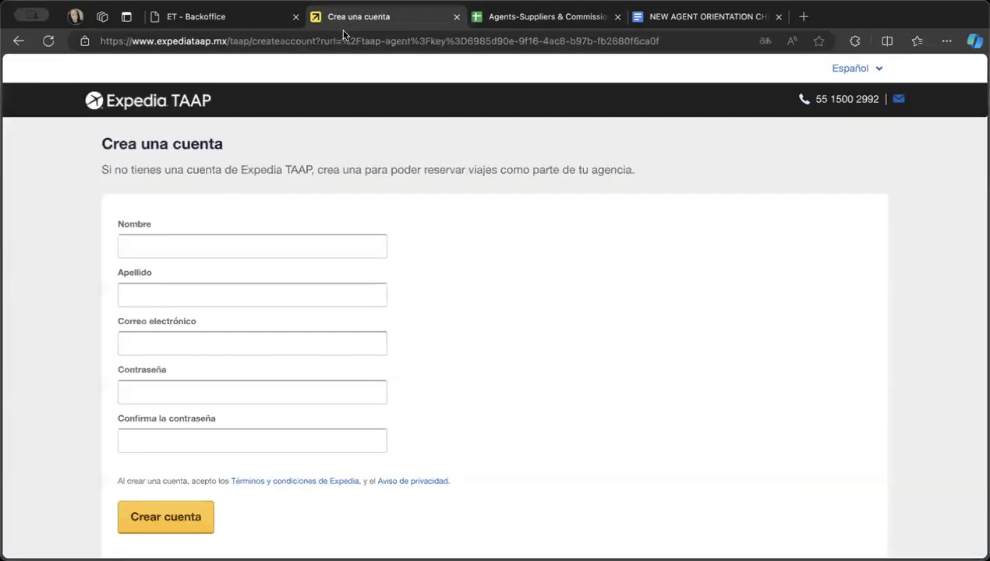
# - Go back to the LATAM suppliers list and open the full Exoticca Mexico entry
pyautogui.click(13, 38)
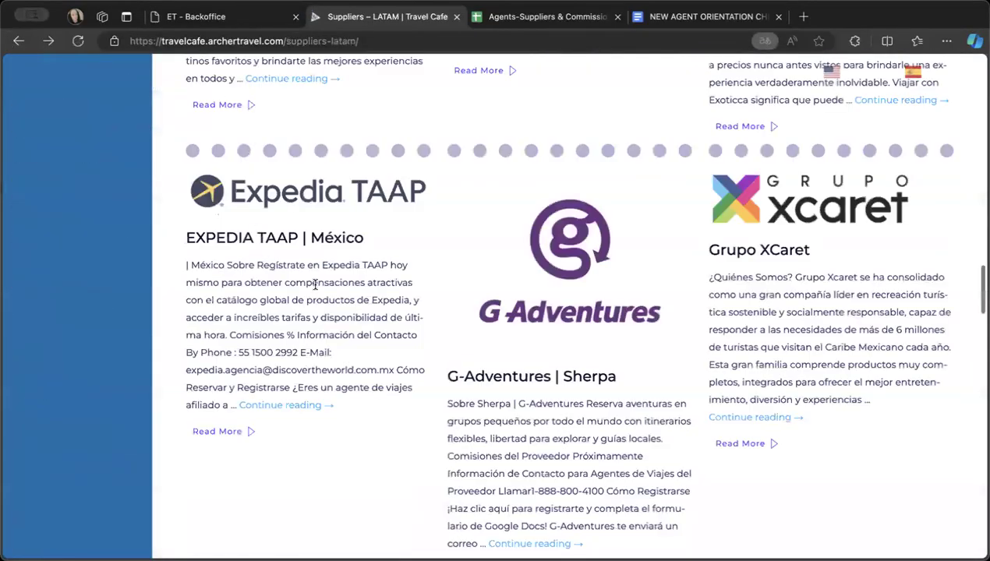
pyautogui.scroll(6, 315, 288)
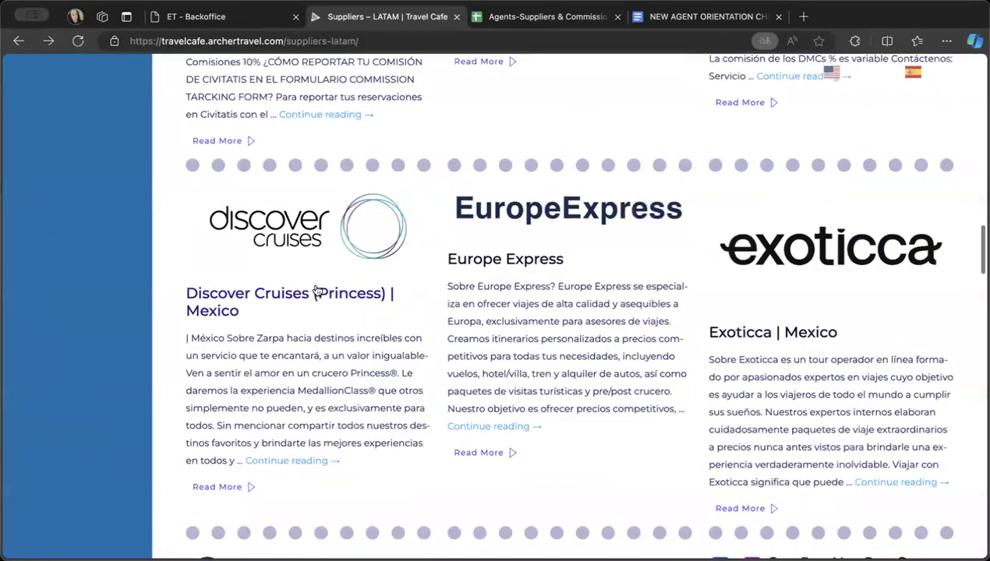
pyautogui.scroll(-2, 550, 357)
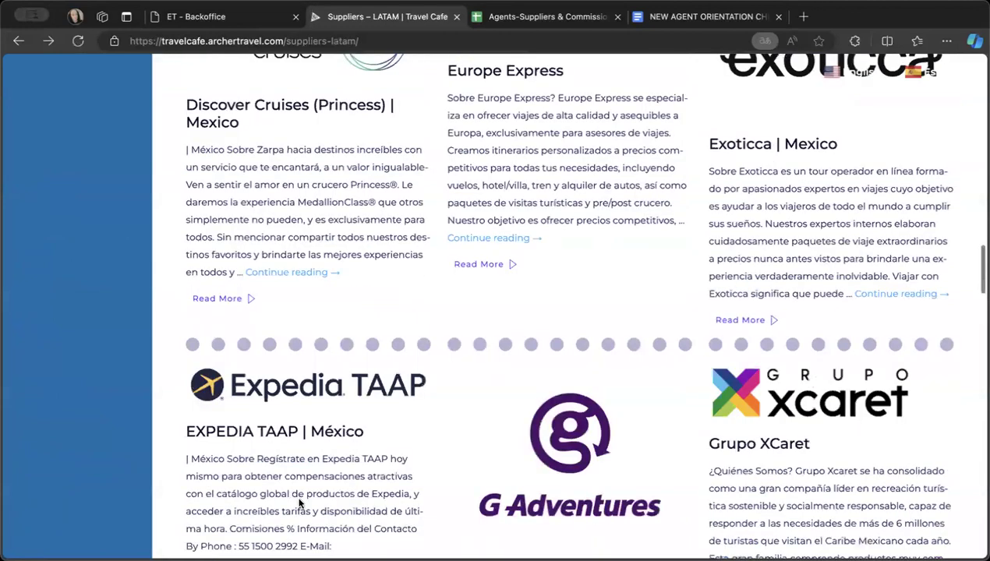
pyautogui.scroll(2, 394, 283)
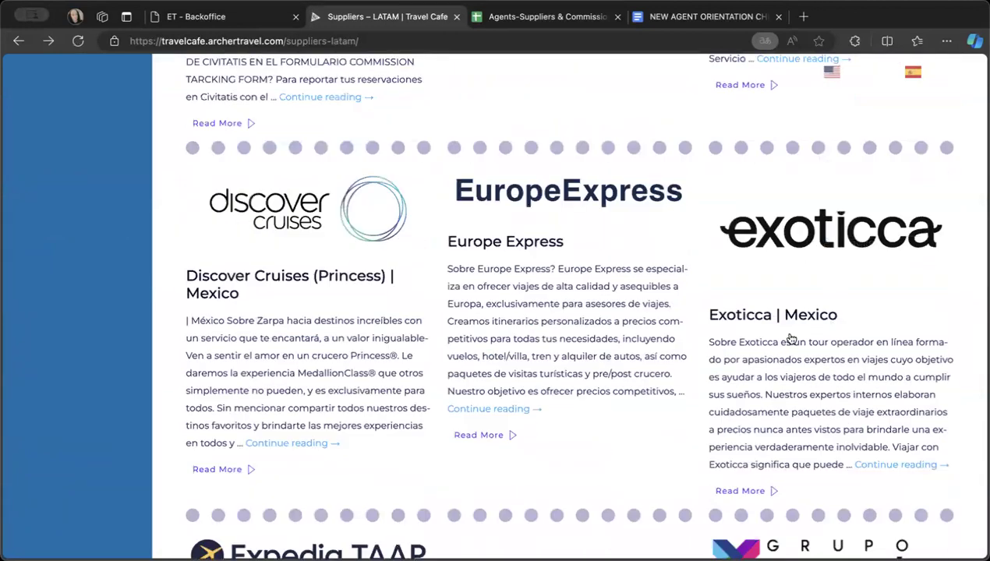
pyautogui.click(866, 466)
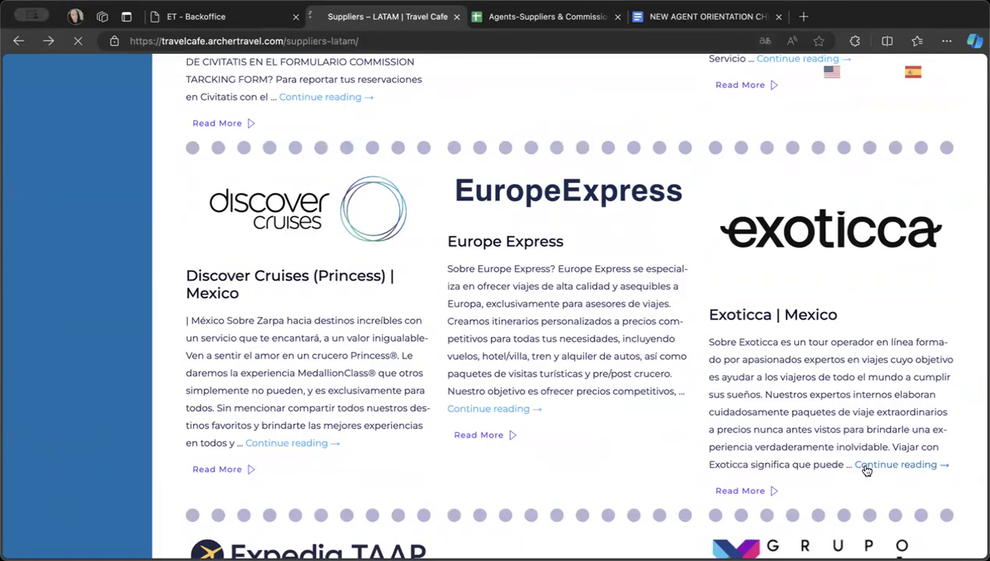
# - Review the Exoticca destinations, commissions and contacts through to the registration instructions for Archer Mexico, LATAM and España
pyautogui.scroll(-6, 753, 493)
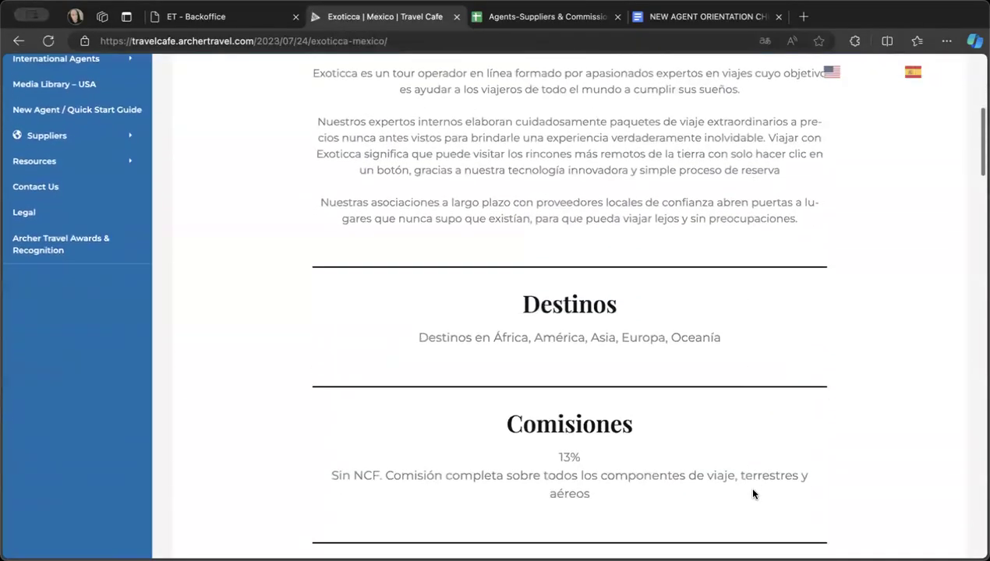
pyautogui.scroll(-8, 753, 493)
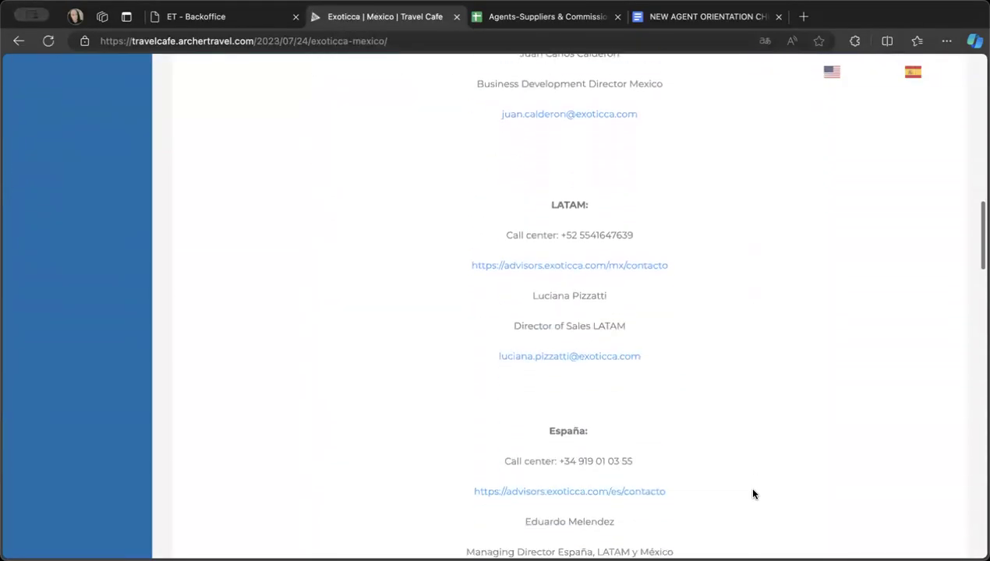
pyautogui.scroll(-8, 753, 493)
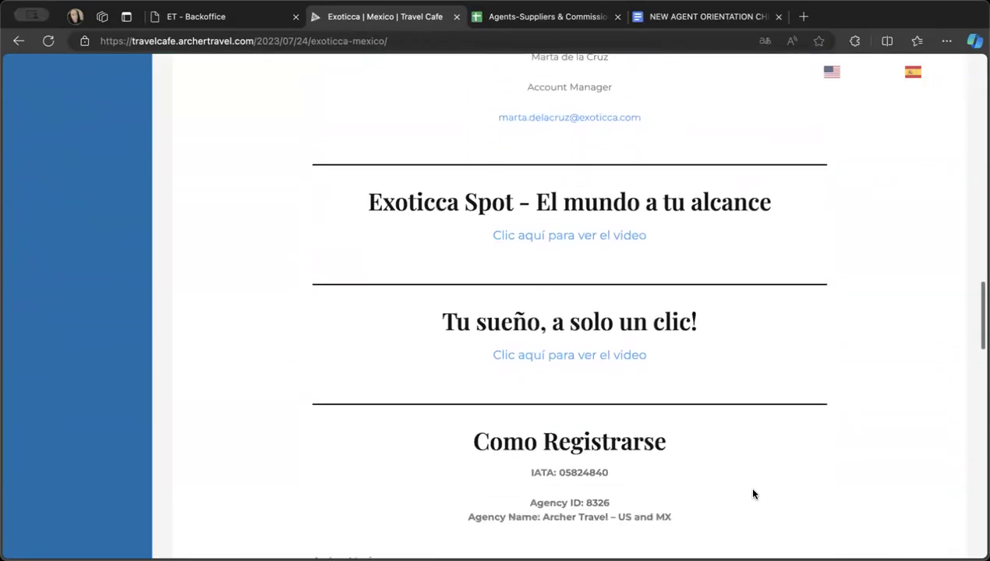
pyautogui.scroll(-3, 753, 489)
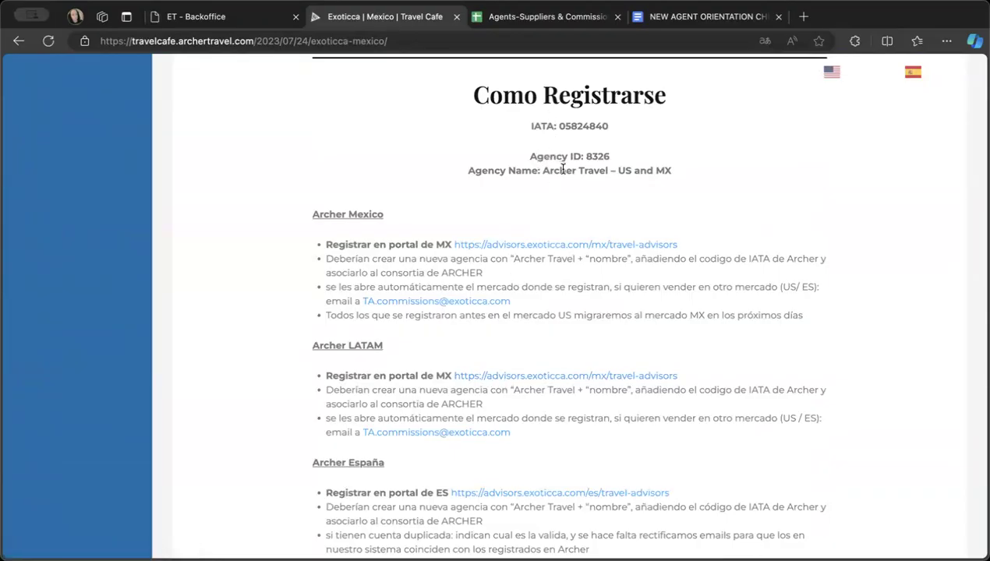
# - Open the Mexico portal linked under Archer LATAM and start the Exoticca travel agent registration at its contact information section
pyautogui.doubleClick(488, 377)
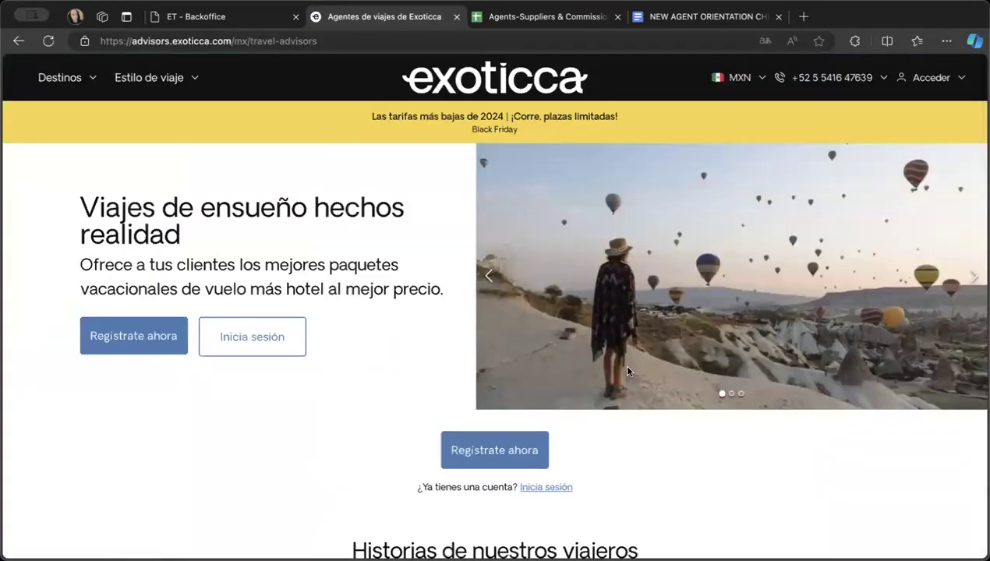
pyautogui.click(127, 341)
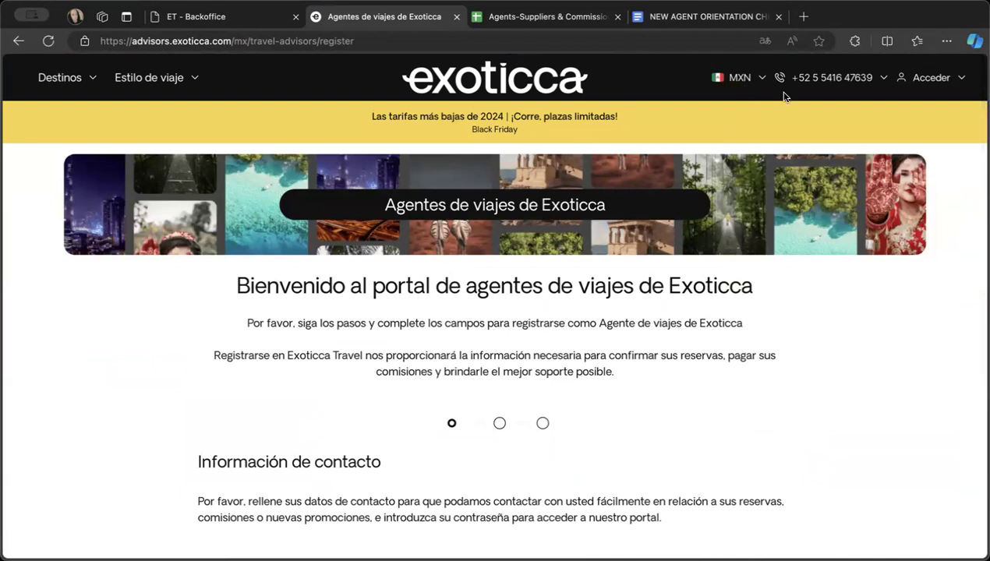
pyautogui.scroll(-5, 760, 412)
# - Translate the Exoticca registration page to English
pyautogui.click(761, 410)
pyautogui.click(807, 379)
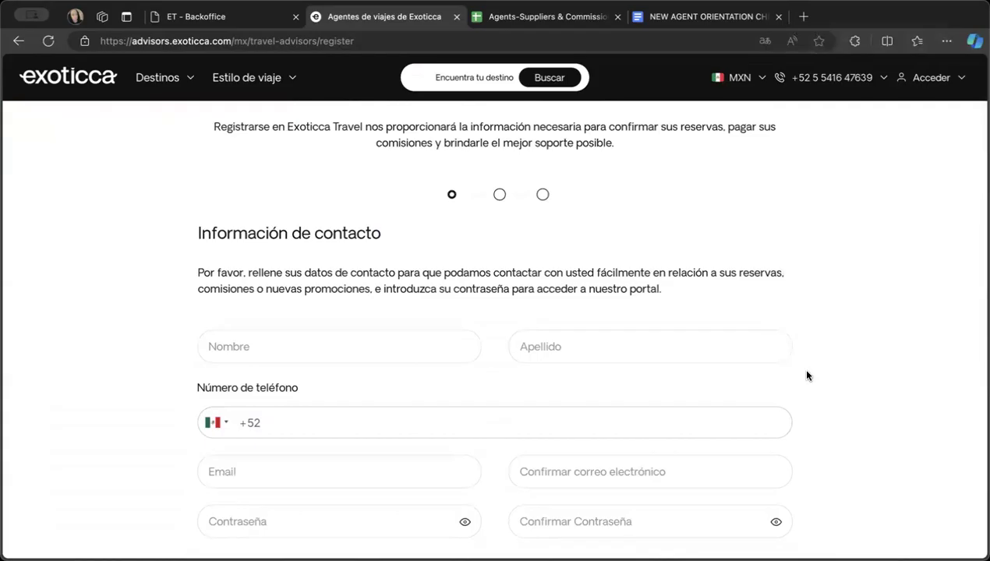
pyautogui.rightClick(808, 376)
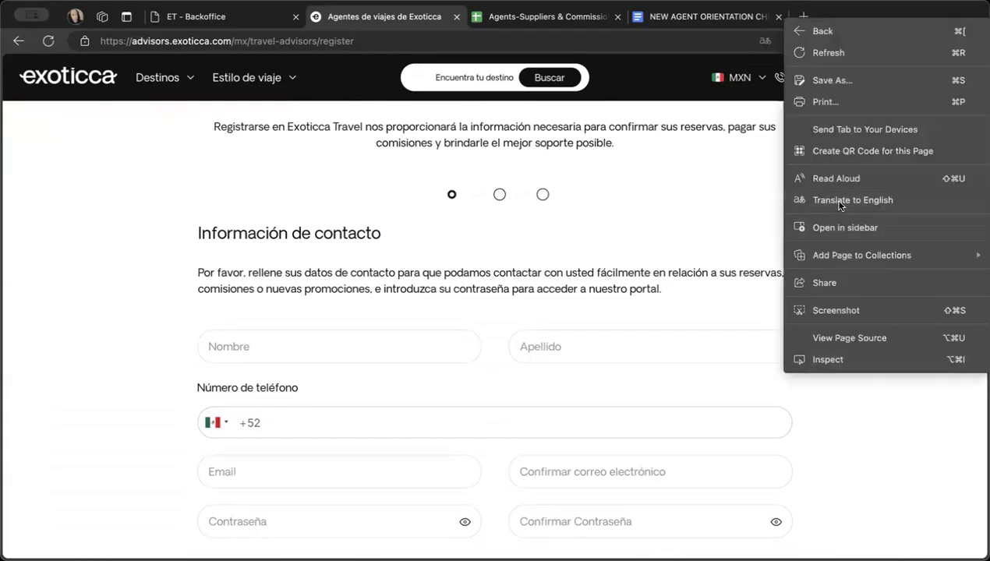
pyautogui.click(810, 200)
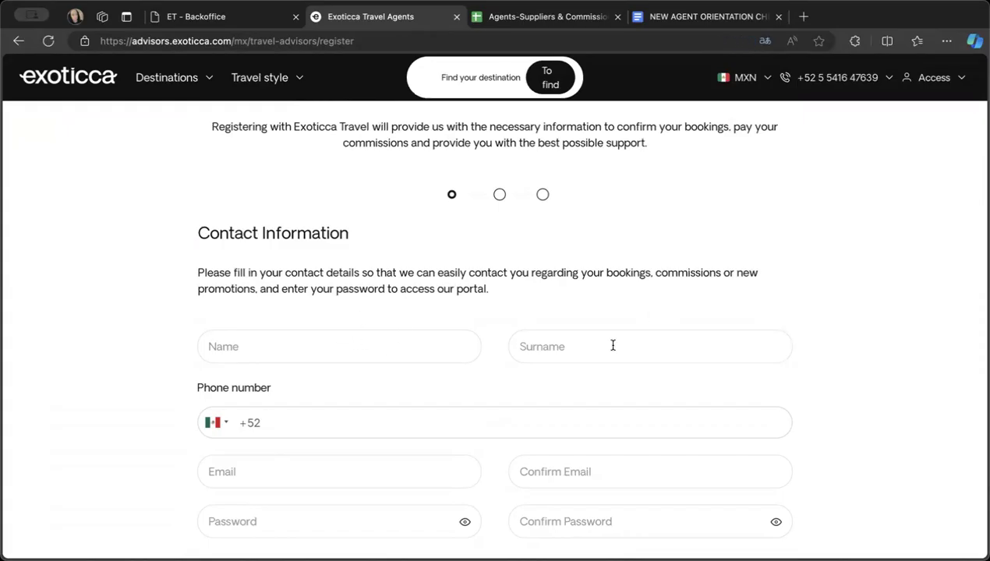
# - Check the country code options for the phone number in the Exoticca contact information form
pyautogui.scroll(-2, 613, 345)
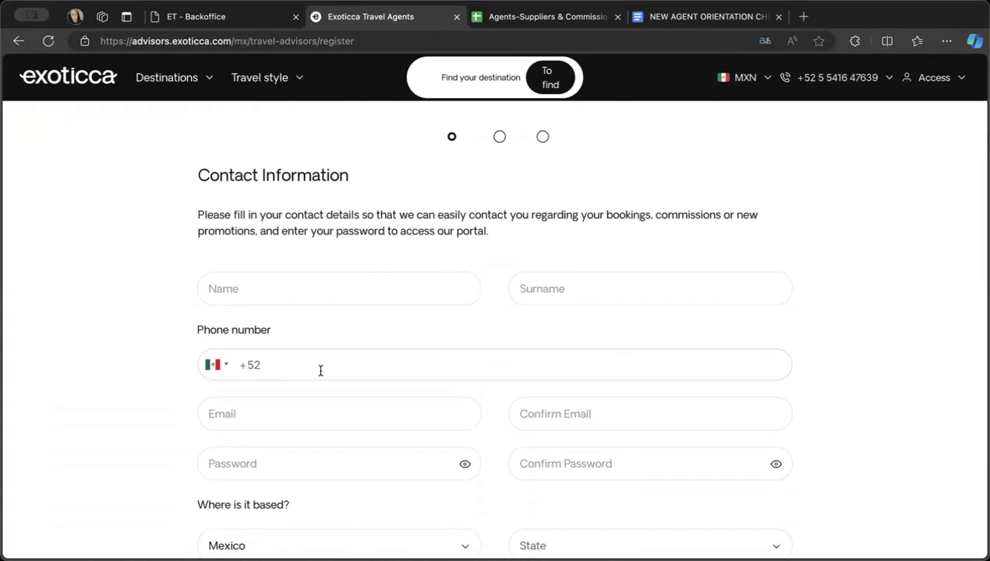
pyautogui.click(213, 365)
pyautogui.scroll(-2, 249, 458)
pyautogui.scroll(3, 250, 460)
pyautogui.click(339, 375)
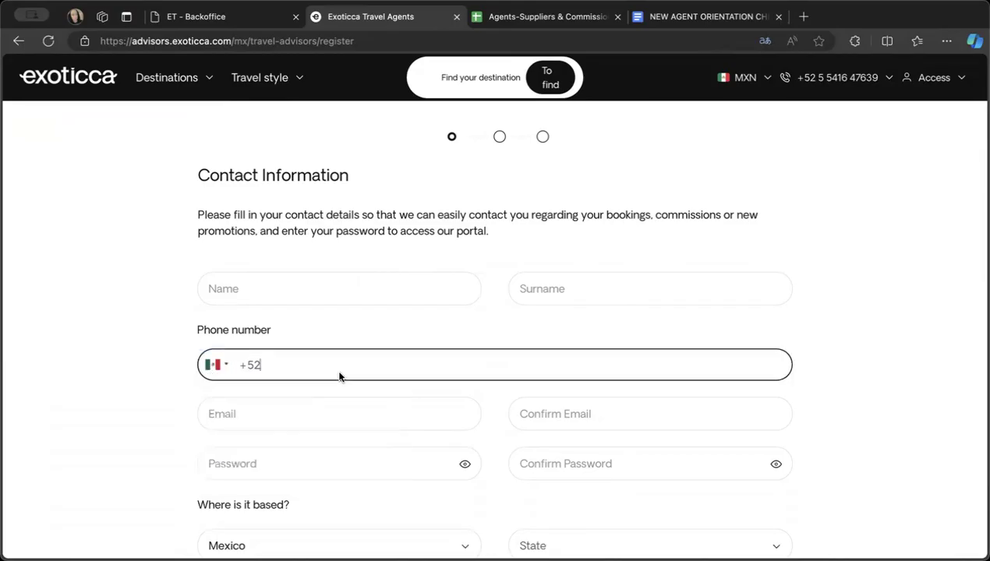
# - Autofill the contact information with the agent's saved name, email and location, and enter a sample phone number
pyautogui.click(311, 279)
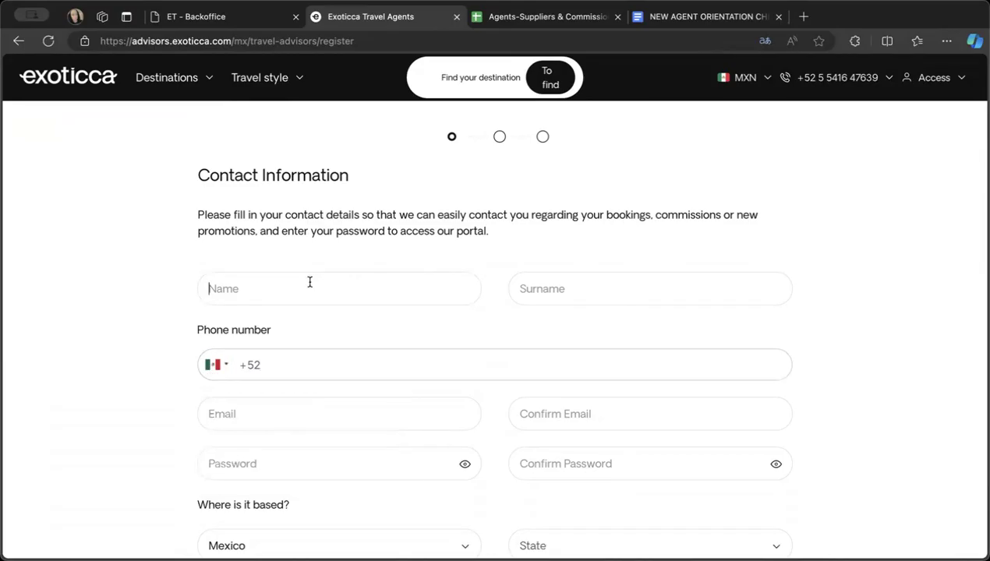
pyautogui.click(262, 335)
pyautogui.click(279, 360)
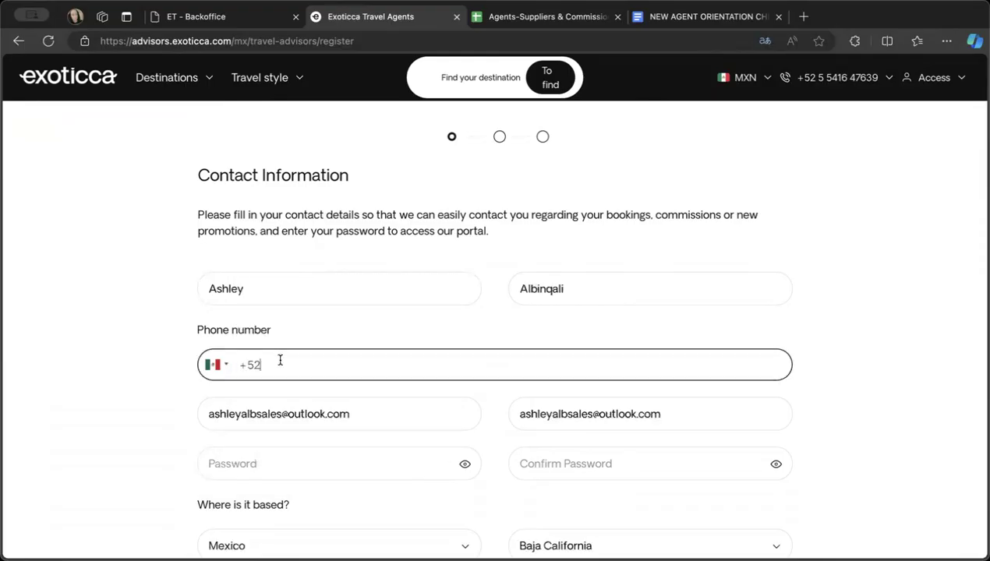
pyautogui.write('798 798 7987')
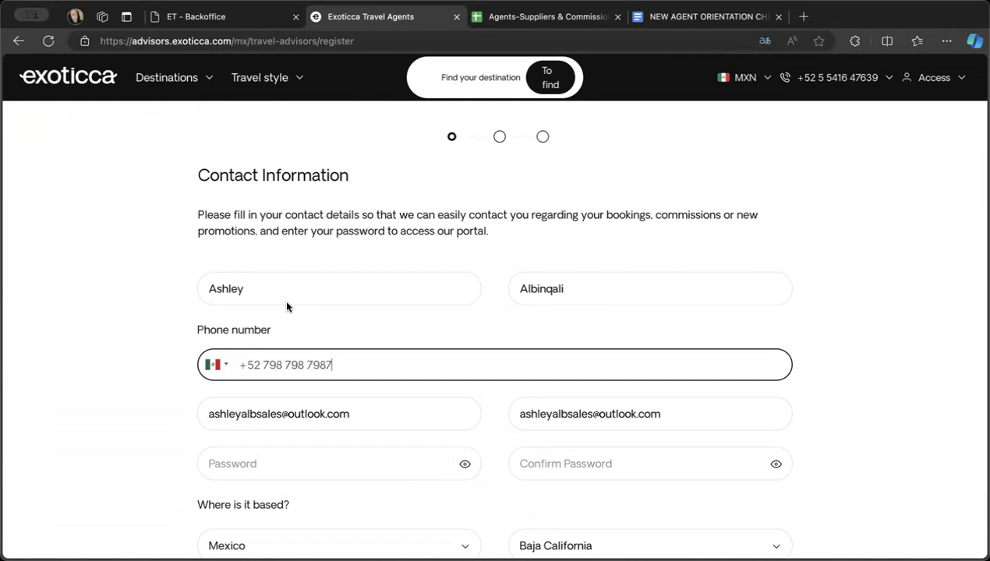
# - Change the country where the agent is based to United States in the contact information form
pyautogui.scroll(-2, 385, 372)
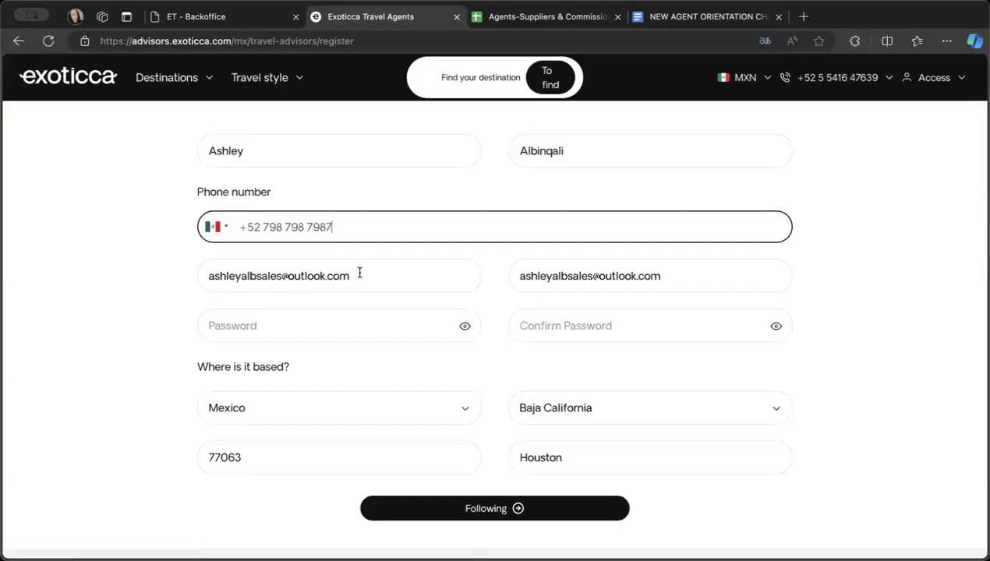
pyautogui.scroll(-2, 477, 374)
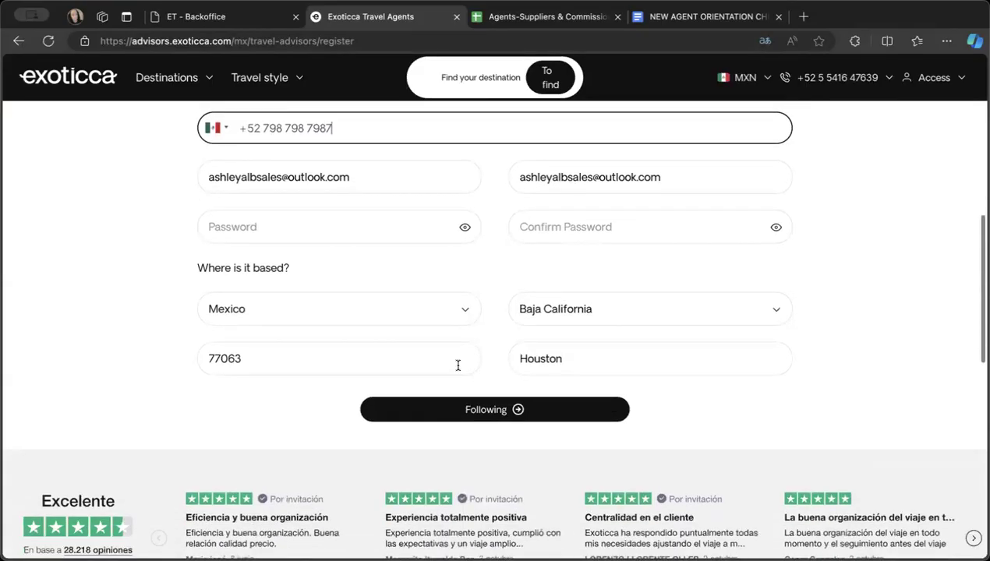
pyautogui.click(413, 316)
pyautogui.click(387, 306)
pyautogui.click(349, 317)
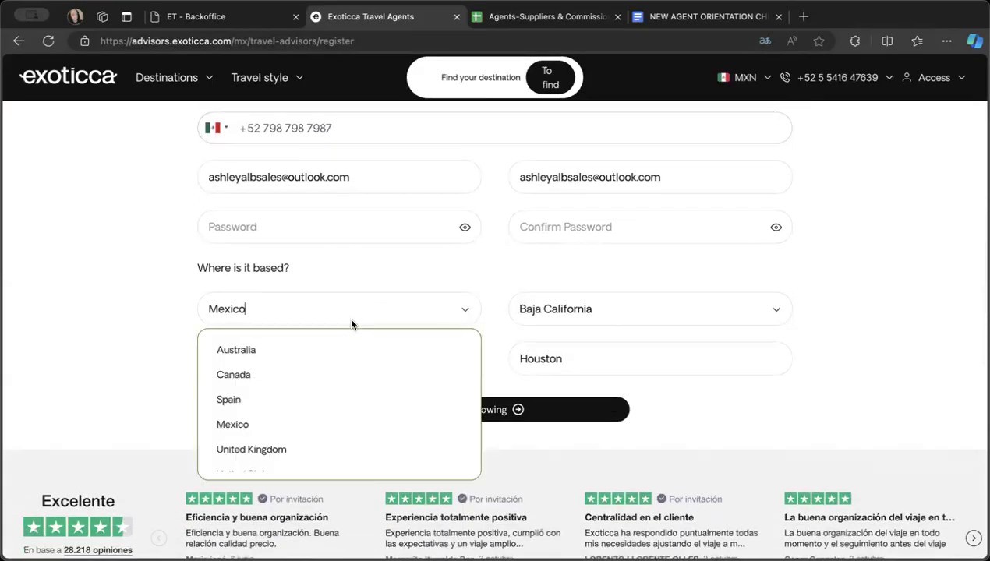
pyautogui.scroll(-1, 198, 429)
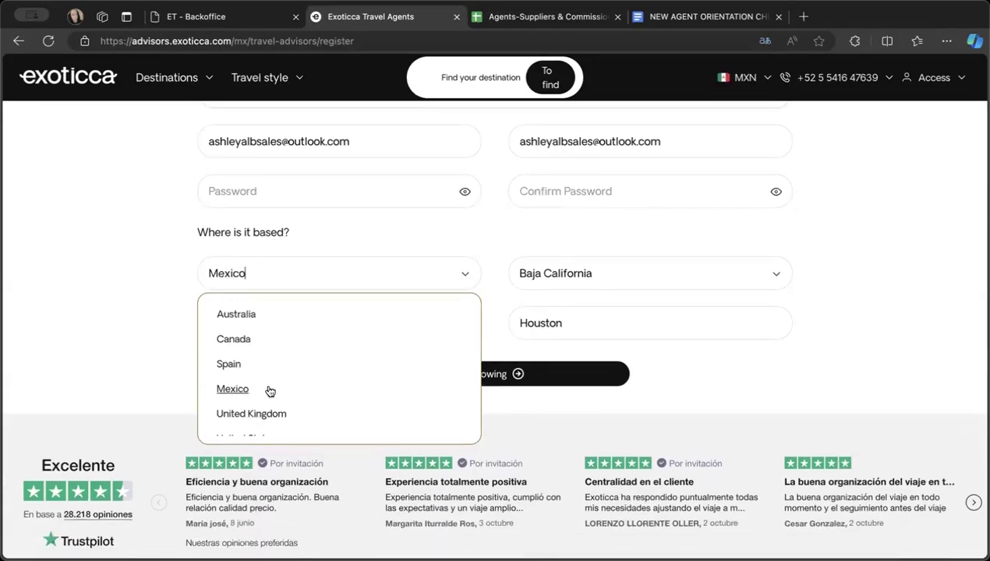
pyautogui.scroll(-1, 269, 390)
pyautogui.scroll(1, 269, 391)
pyautogui.scroll(-1, 269, 391)
pyautogui.scroll(1, 269, 391)
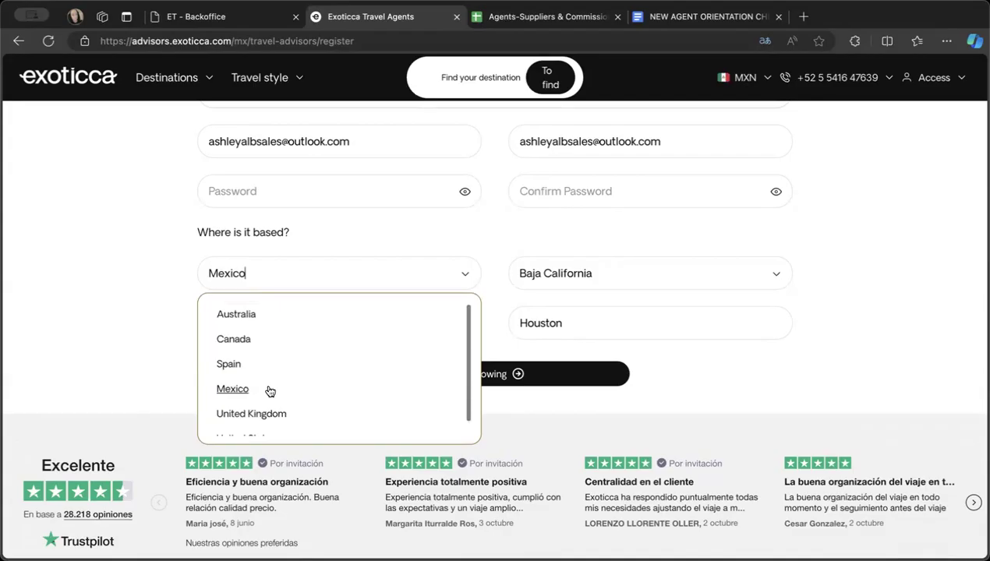
pyautogui.scroll(-1, 269, 390)
pyautogui.scroll(1, 269, 391)
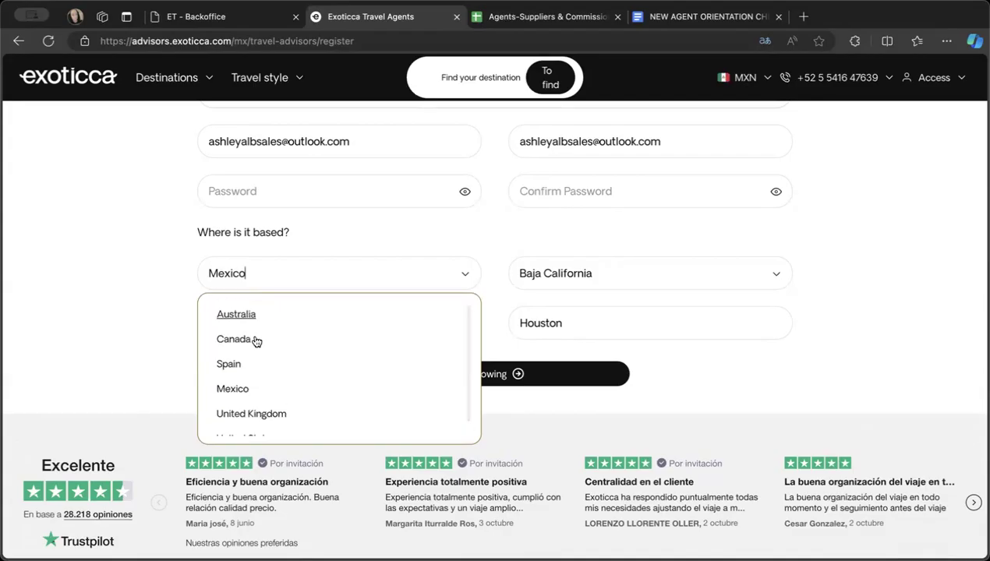
pyautogui.scroll(-1, 249, 399)
pyautogui.click(250, 424)
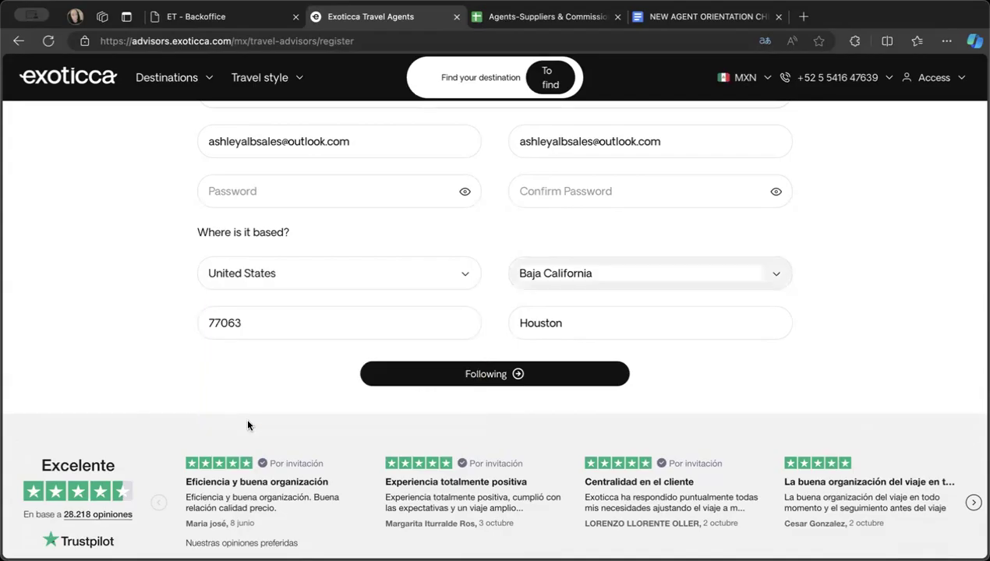
# - Set the state to California for the agent's location
pyautogui.click(530, 274)
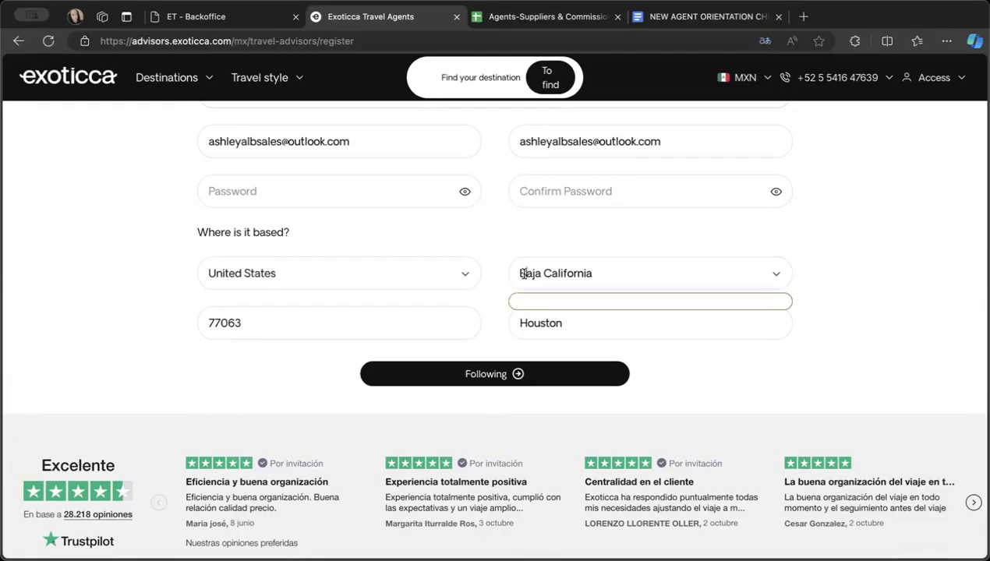
pyautogui.click(764, 272)
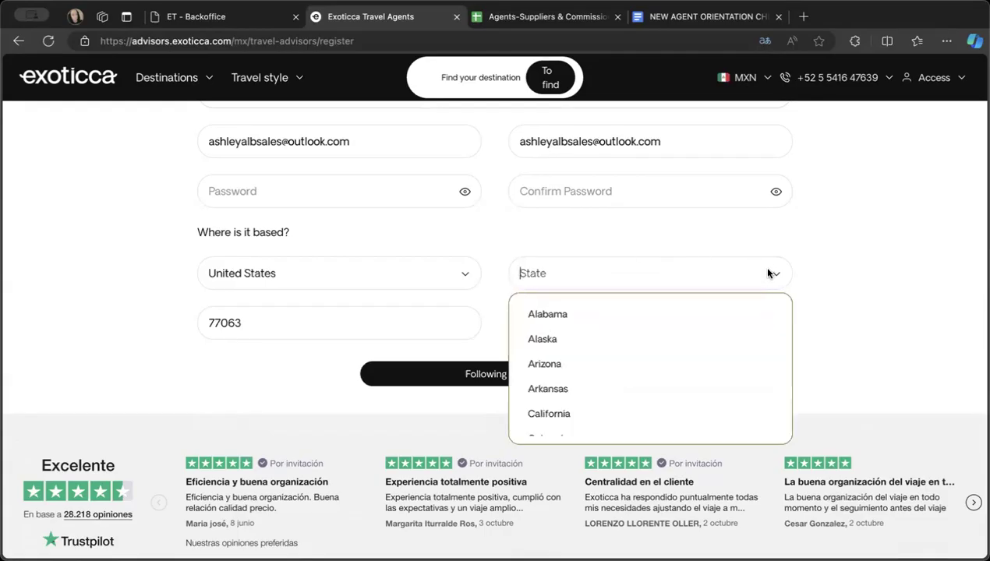
pyautogui.scroll(-1, 700, 340)
pyautogui.click(700, 340)
# - Replace the prefilled postal code and city with those of the host agency's California address
pyautogui.click(458, 329)
pyautogui.press('BackSpace')
pyautogui.press('BackSpace')
pyautogui.press('BackSpace')
pyautogui.press('BackSpace')
pyautogui.press('BackSpace')
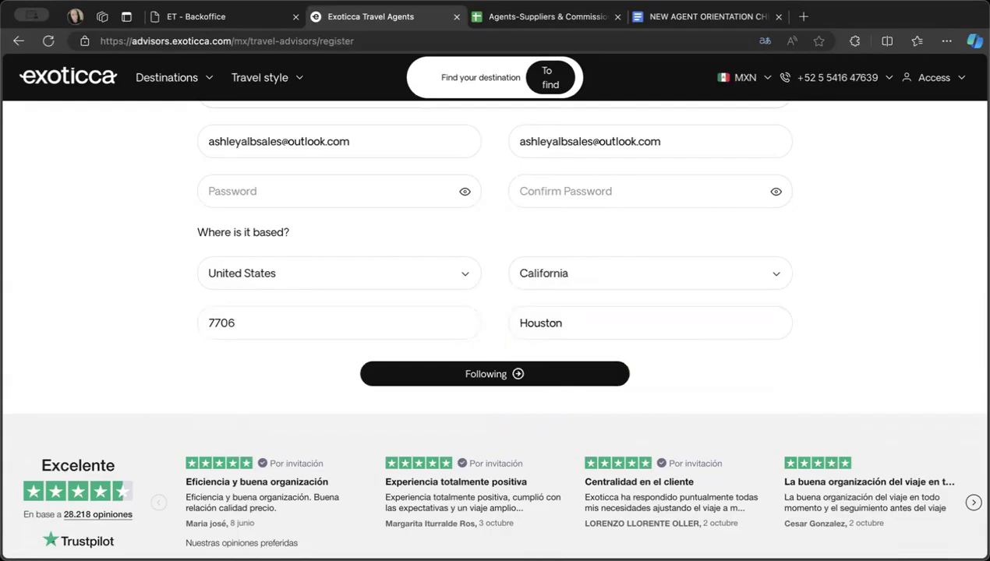
pyautogui.write('91')
pyautogui.press('Tab')
pyautogui.click(624, 316)
pyautogui.press('BackSpace')
pyautogui.press('BackSpace')
pyautogui.press('BackSpace')
pyautogui.press('BackSpace')
pyautogui.press('BackSpace')
pyautogui.press('BackSpace')
pyautogui.press('BackSpace')
pyautogui.write('La X')
pyautogui.write(' C')
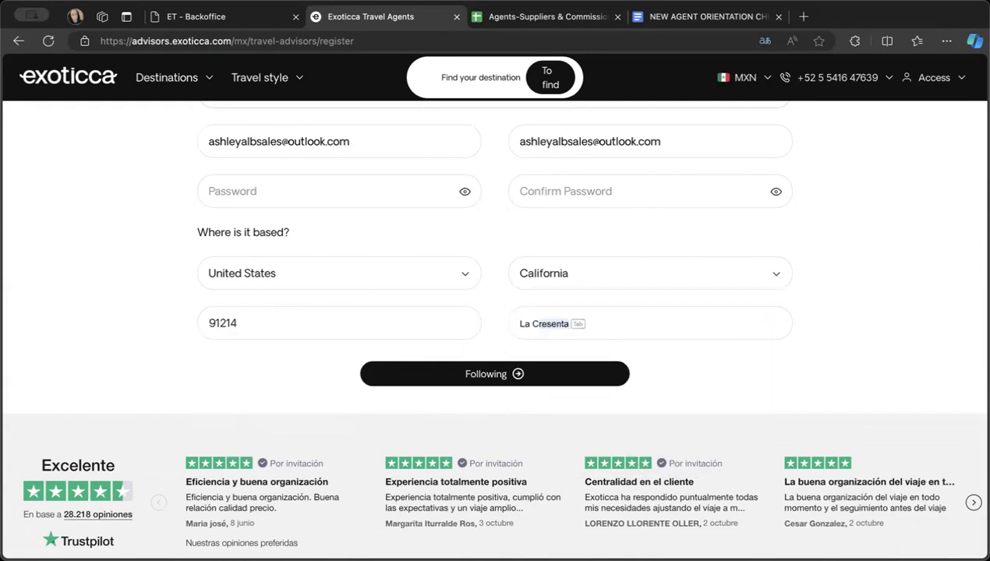
pyautogui.press('Tab')
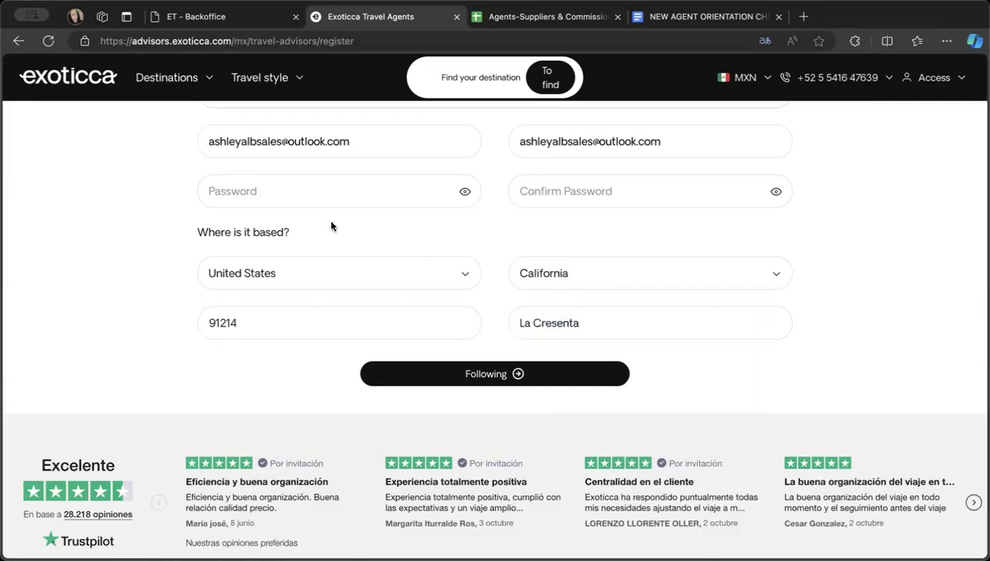
# - Review the completed contact information and check which countries are offered for where the agent is based
pyautogui.scroll(-2, 415, 294)
pyautogui.scroll(9, 417, 296)
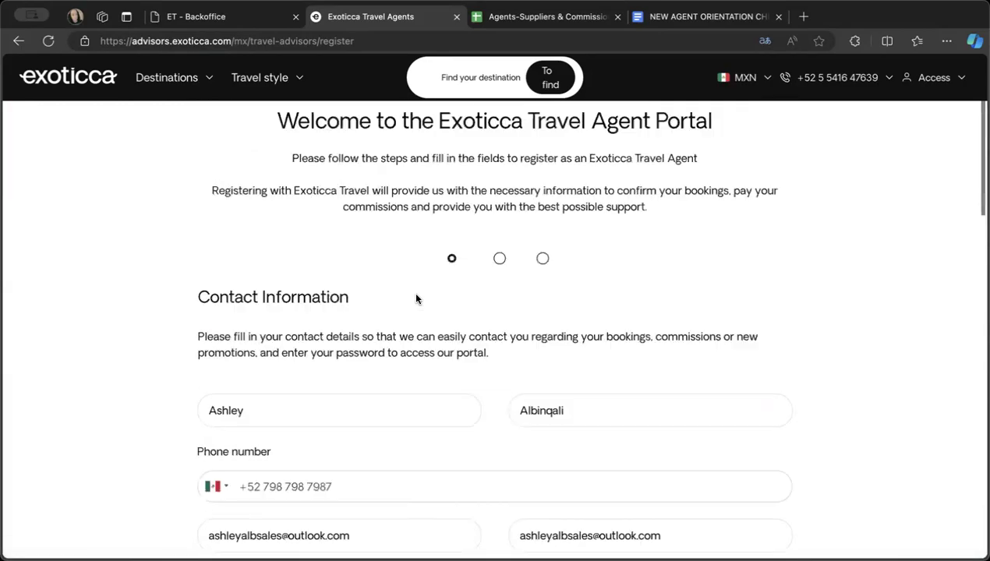
pyautogui.scroll(-4, 418, 284)
pyautogui.scroll(-3, 417, 284)
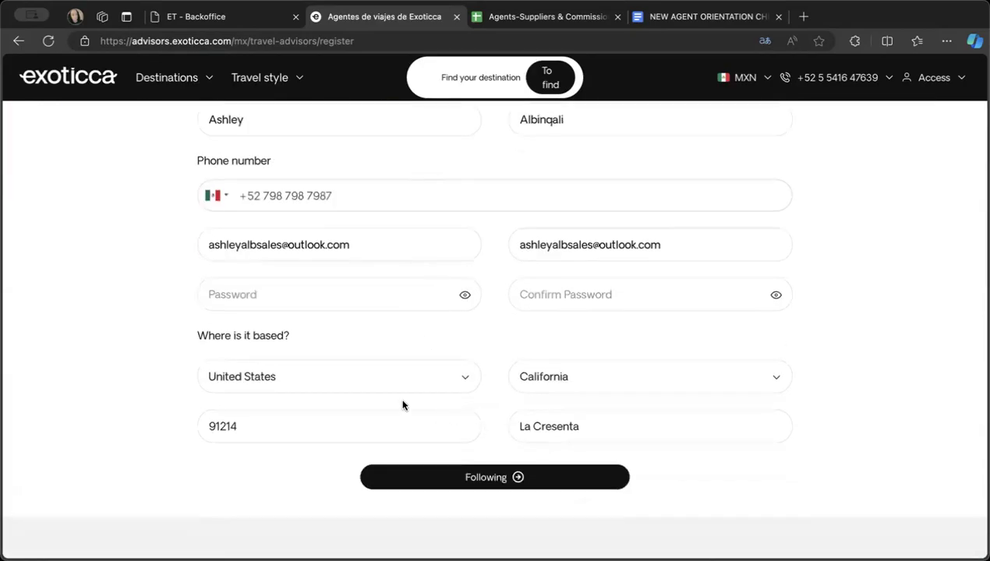
pyautogui.click(370, 389)
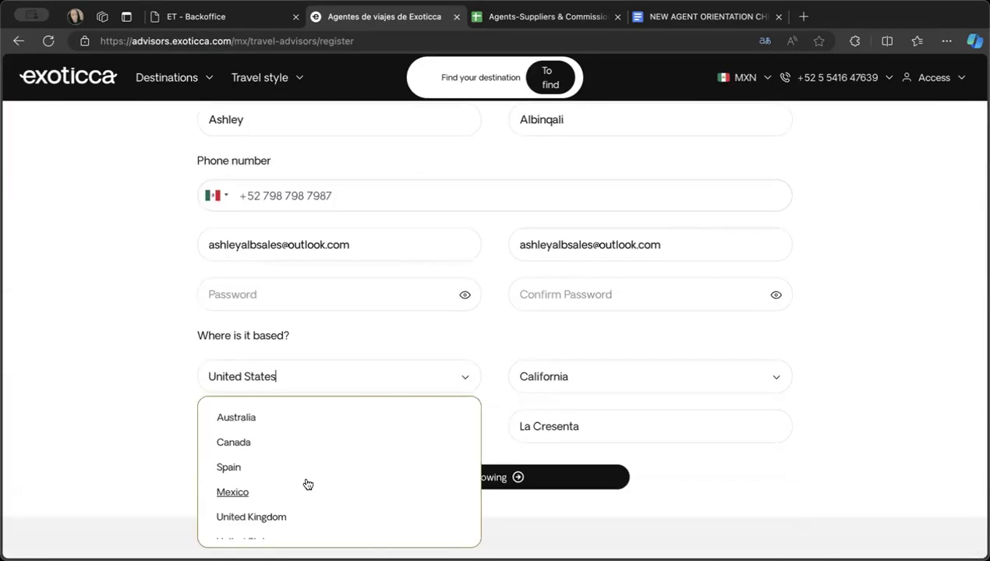
pyautogui.scroll(-1, 306, 484)
pyautogui.scroll(1, 306, 485)
pyautogui.scroll(-1, 225, 506)
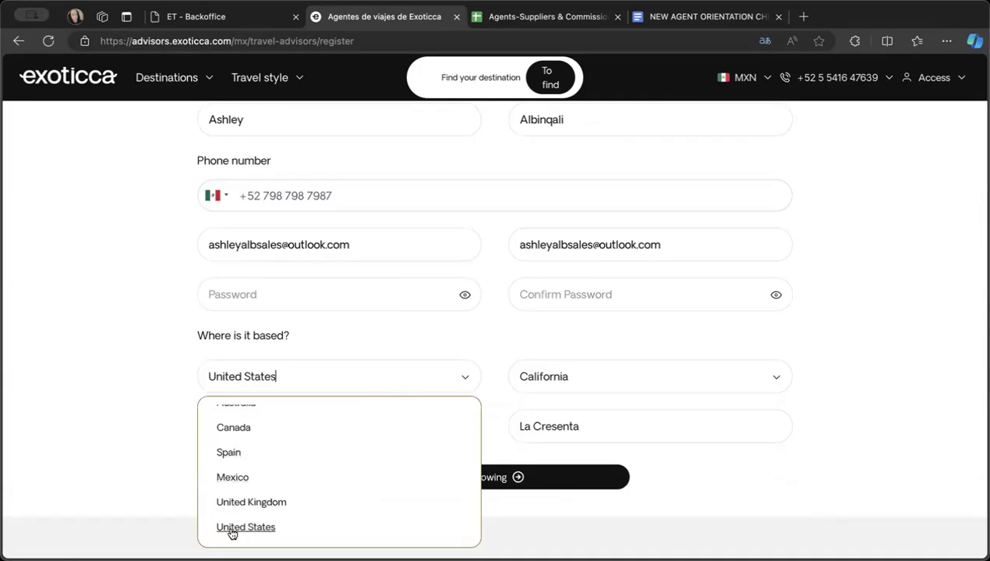
pyautogui.click(364, 324)
# - Enter the account password and its confirmation for the Exoticca registration, and try to continue
pyautogui.click(468, 479)
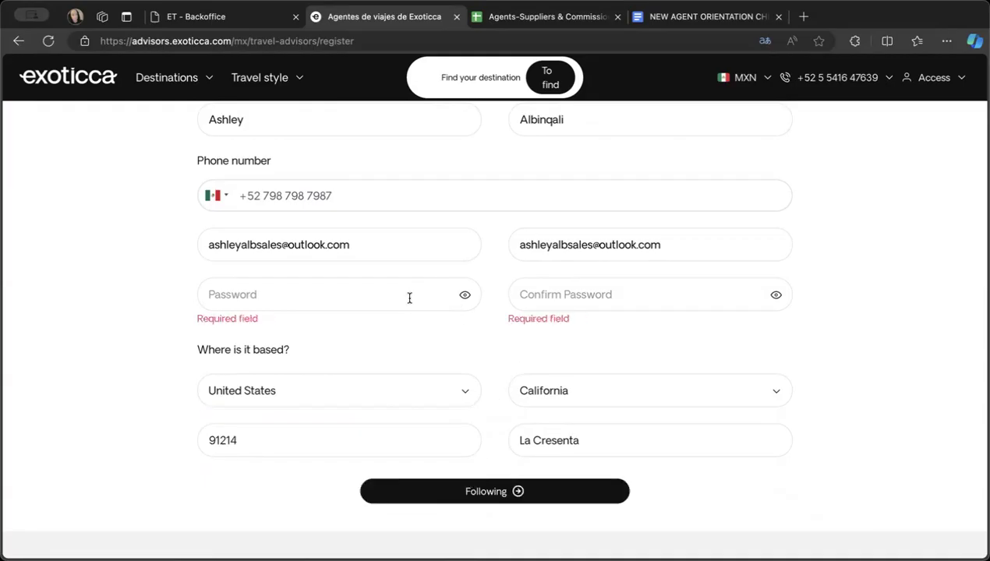
pyautogui.write('•••••')
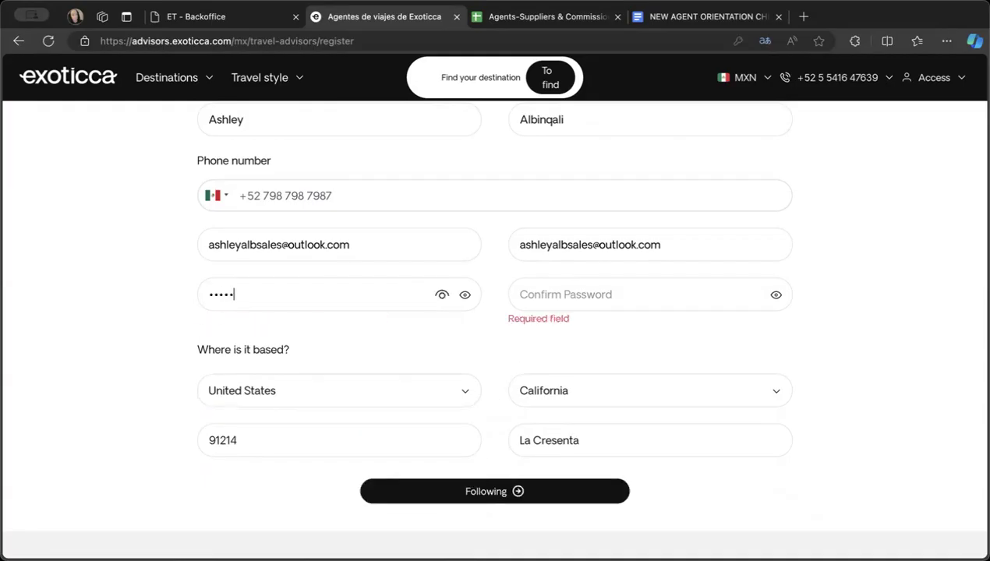
pyautogui.press('Tab')
pyautogui.write('•••')
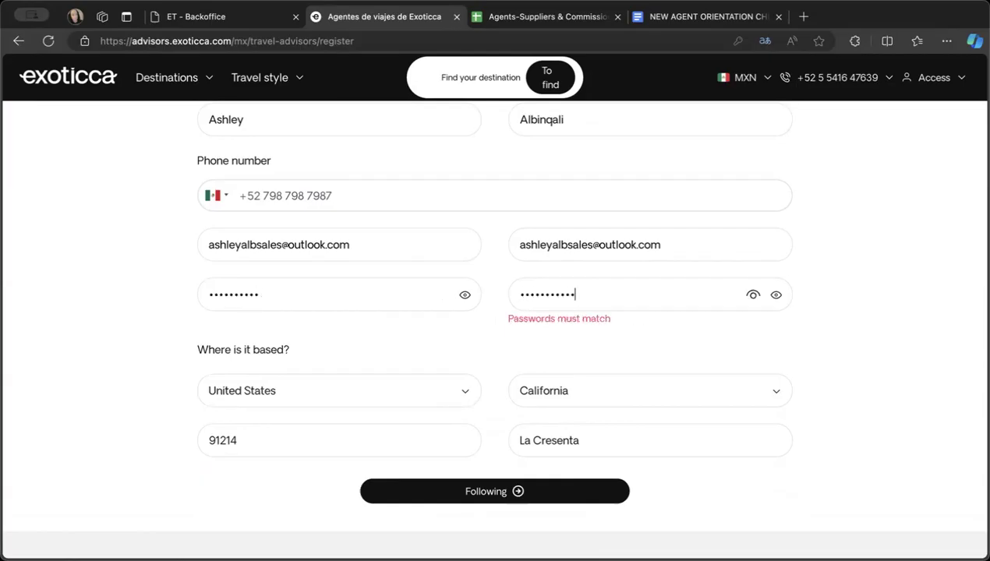
pyautogui.click(475, 507)
# - Re-enter the password confirmation to match the account password and continue to the agency information section
pyautogui.press('BackSpace')
pyautogui.press('BackSpace')
pyautogui.press('BackSpace')
pyautogui.press('BackSpace')
pyautogui.write('••')
pyautogui.press('BackSpace')
pyautogui.press('BackSpace')
pyautogui.press('BackSpace')
pyautogui.write('•••')
pyautogui.click(556, 477)
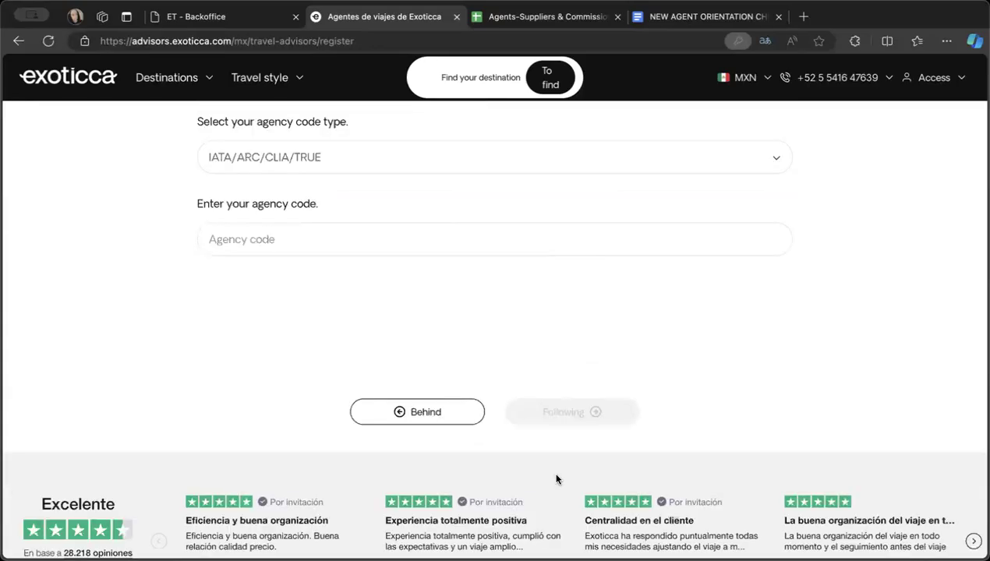
# - Set the agency's country to United States in the agency information section
pyautogui.scroll(5, 729, 325)
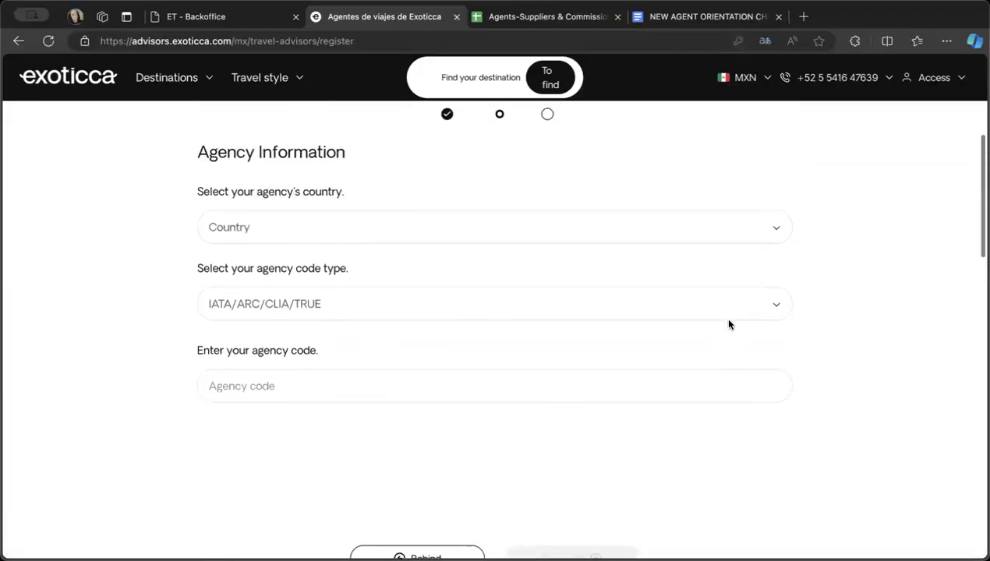
pyautogui.click(636, 285)
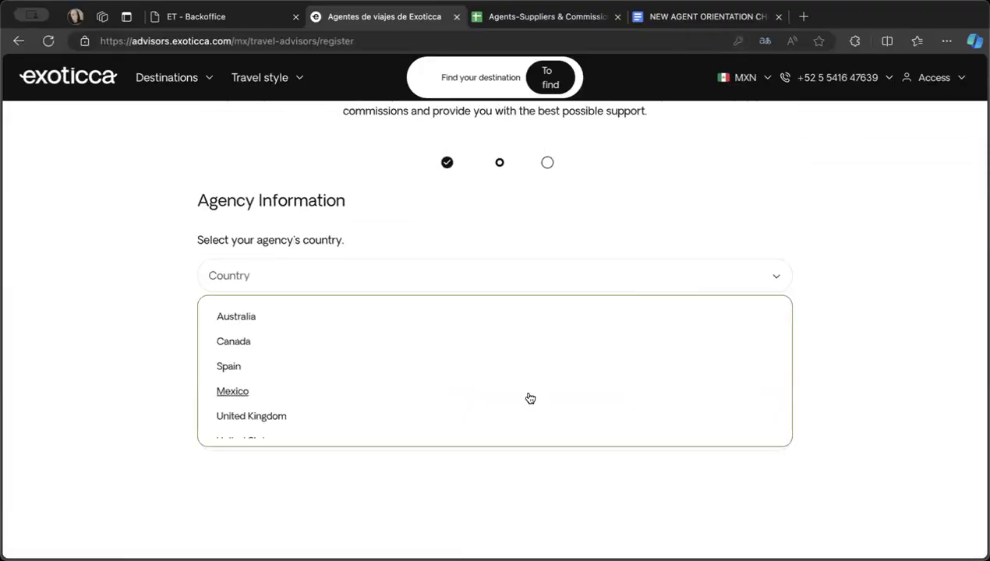
pyautogui.scroll(-1, 524, 398)
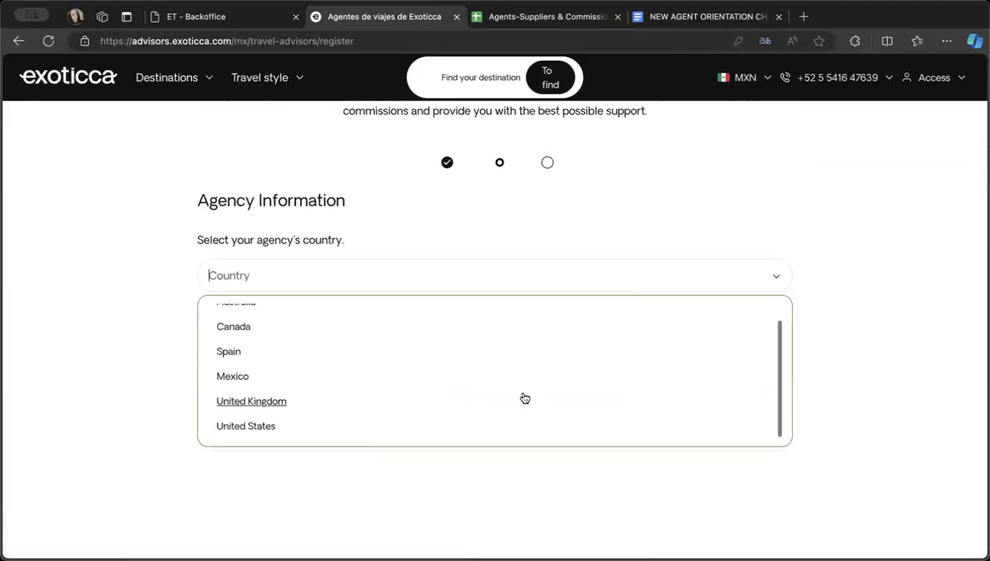
pyautogui.click(389, 435)
# - Choose IATA as the agency code type and enter the agency's IATA code
pyautogui.click(363, 351)
pyautogui.write('IATA')
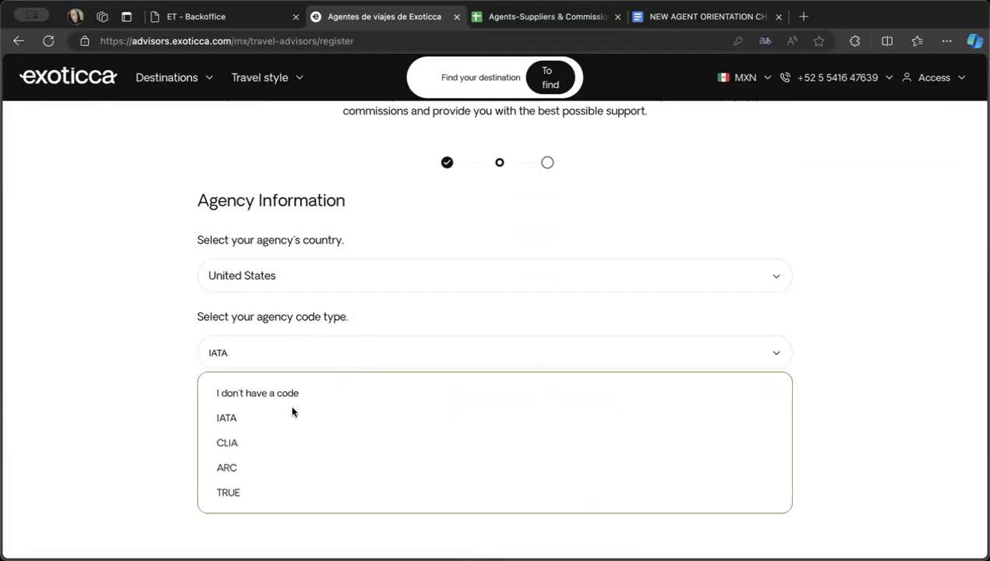
pyautogui.click(283, 406)
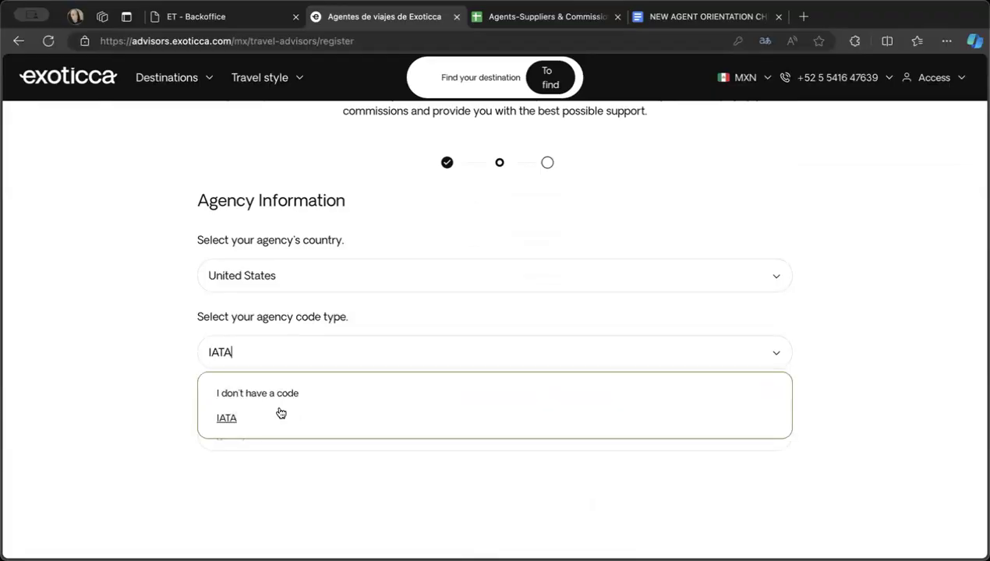
pyautogui.click(230, 418)
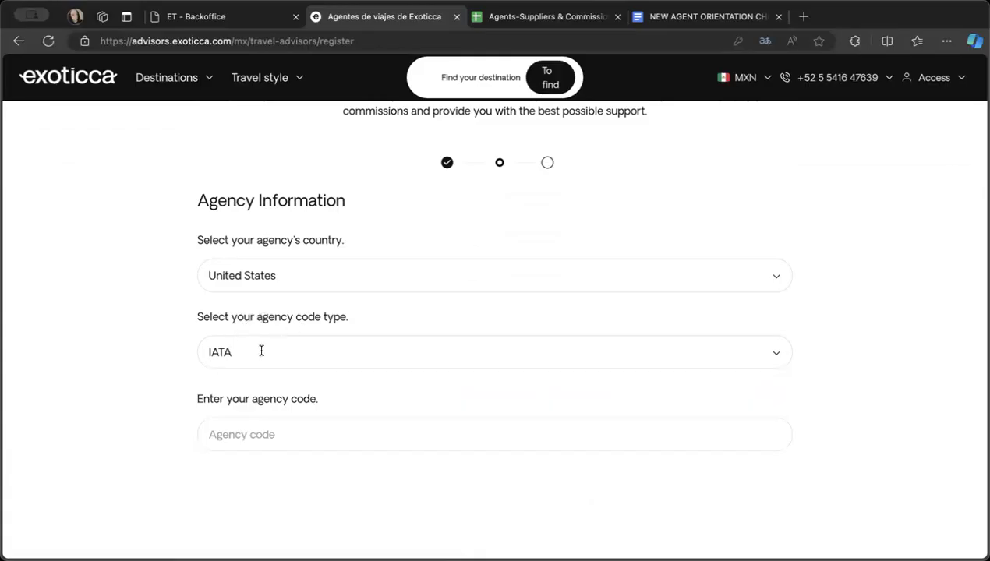
pyautogui.click(230, 434)
pyautogui.click(261, 466)
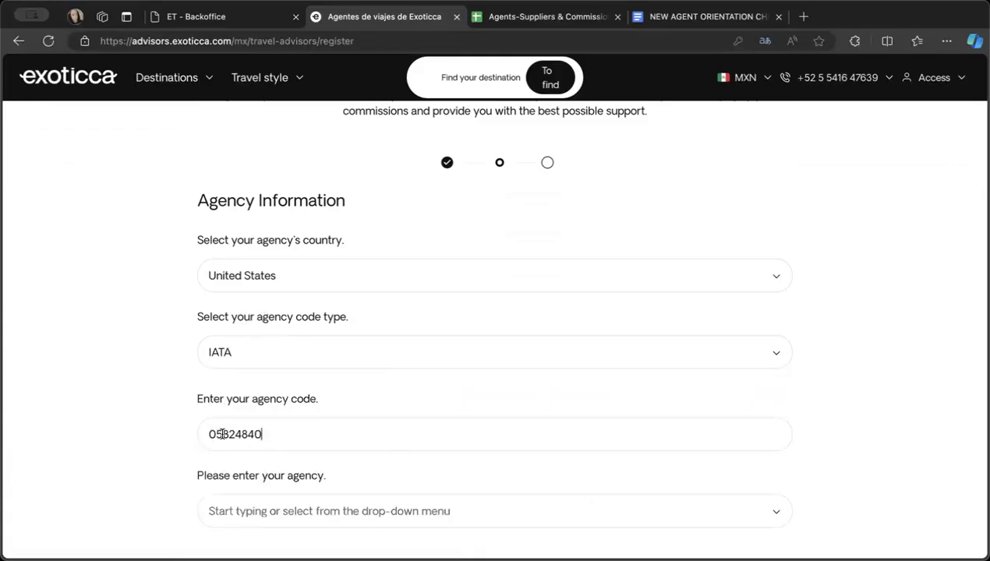
# - Select an Archer Travel (California) entry as the agency and continue to the final review down to the terms acceptance
pyautogui.scroll(-2, 289, 436)
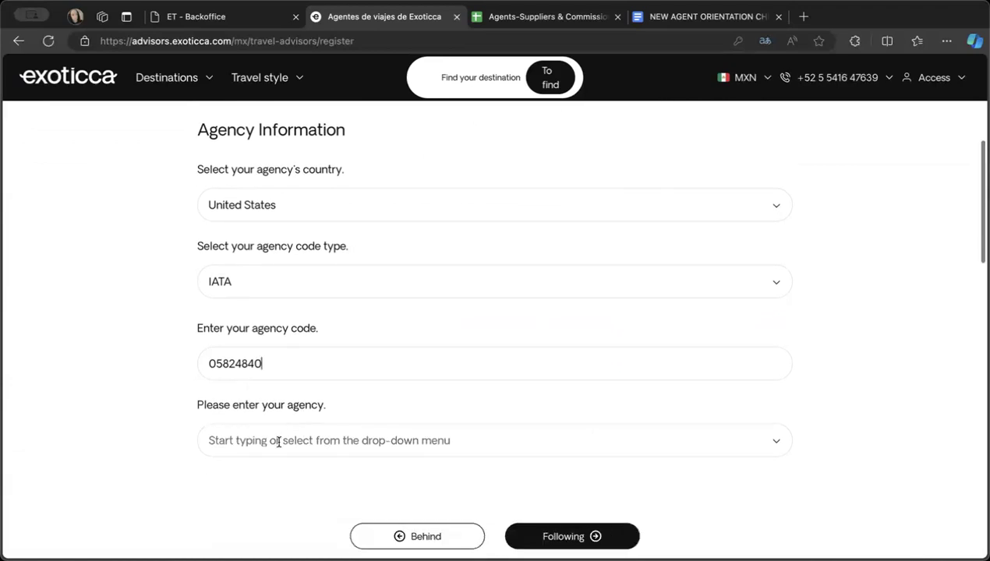
pyautogui.click(278, 442)
pyautogui.scroll(-5, 296, 436)
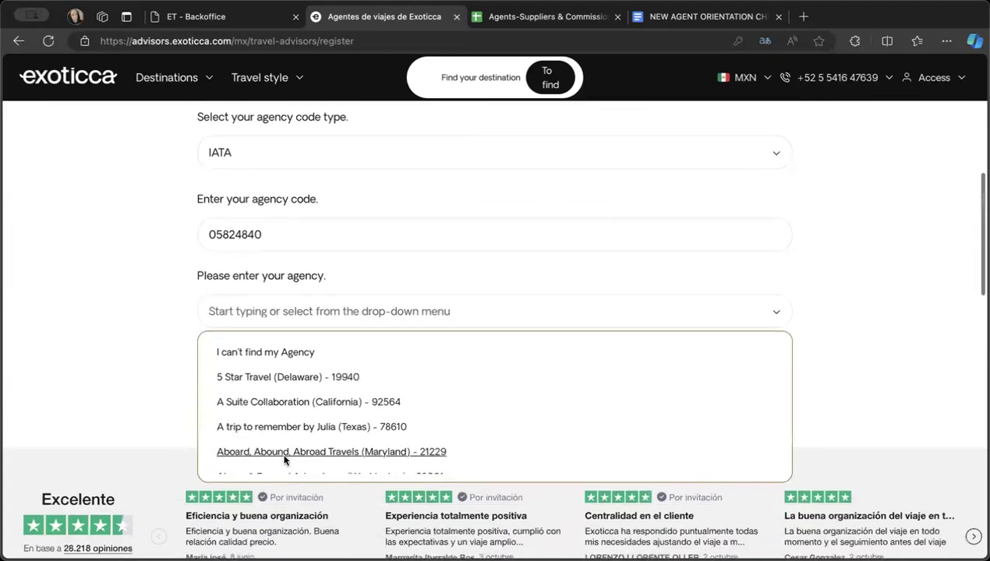
pyautogui.scroll(-8, 295, 403)
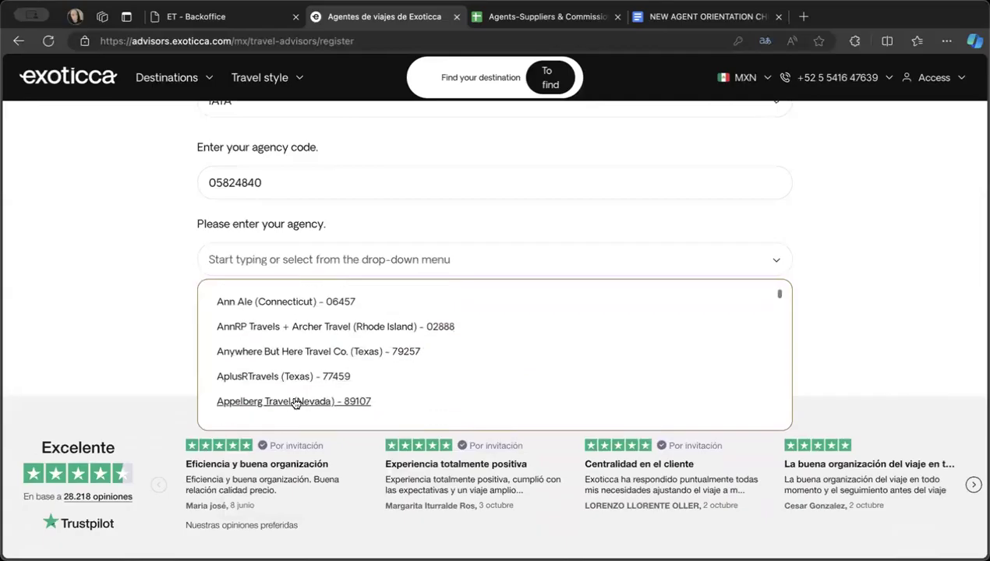
pyautogui.scroll(-5, 296, 403)
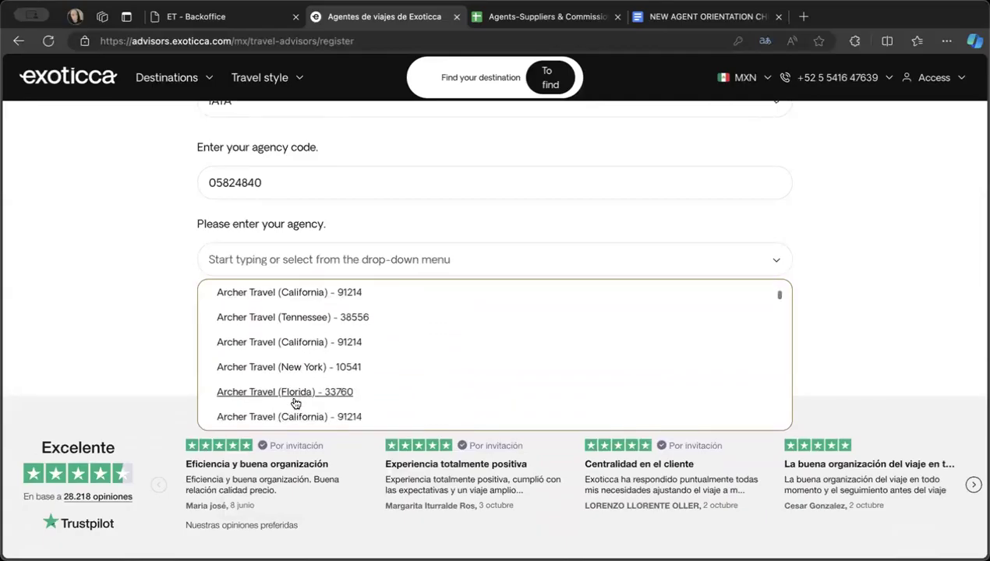
pyautogui.scroll(-2, 295, 403)
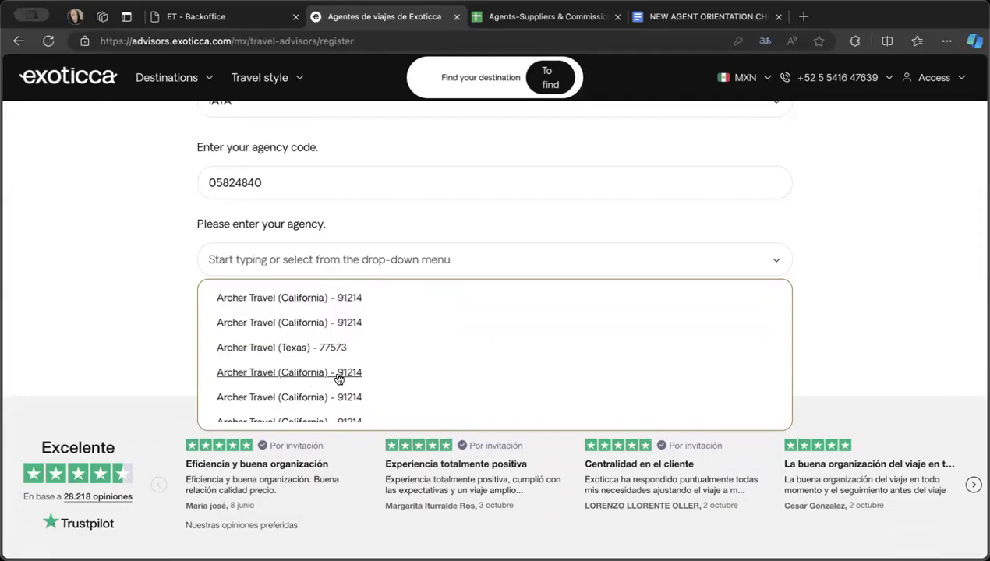
pyautogui.click(344, 375)
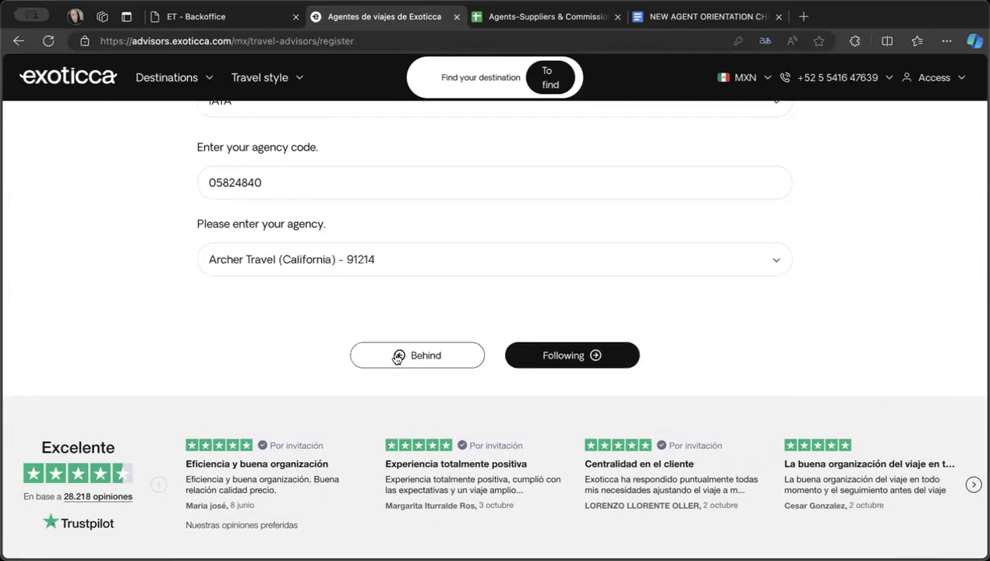
pyautogui.click(522, 357)
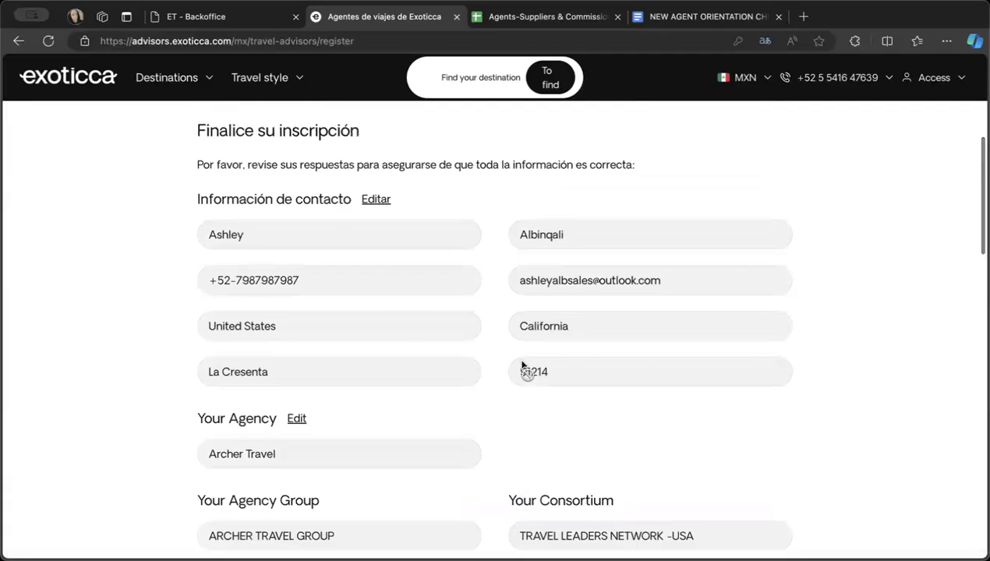
pyautogui.scroll(-5, 522, 365)
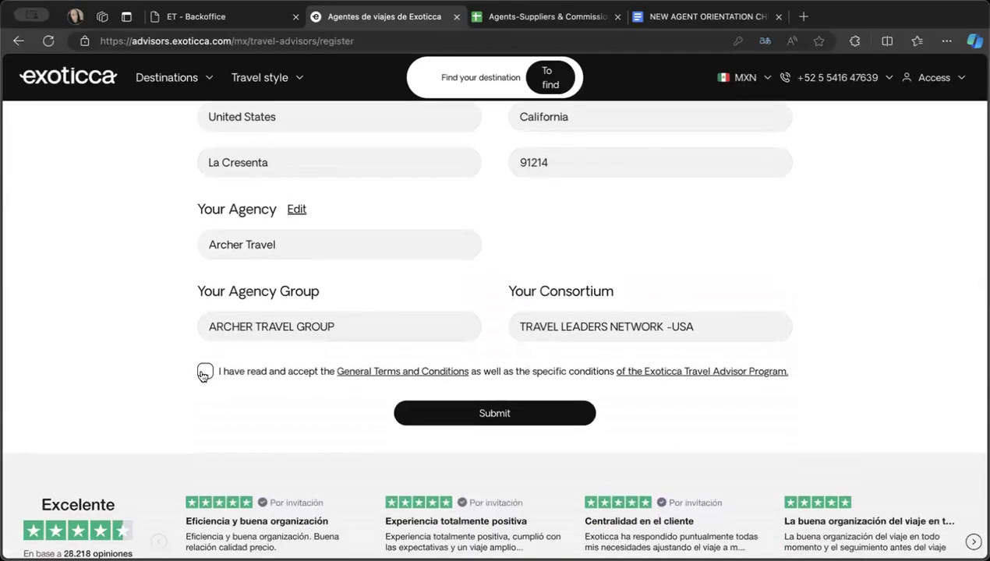
# - Accept the terms and conditions, submit the Exoticca travel agent registration, and check the review page
pyautogui.click(477, 419)
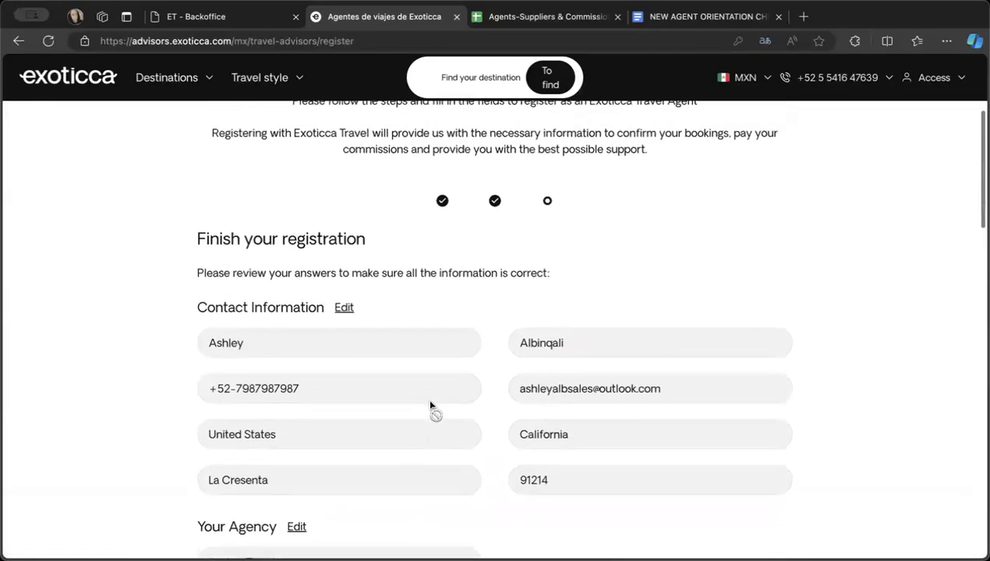
pyautogui.scroll(-4, 430, 405)
pyautogui.scroll(5, 430, 405)
pyautogui.scroll(2, 429, 405)
pyautogui.scroll(-6, 429, 405)
pyautogui.scroll(4, 429, 405)
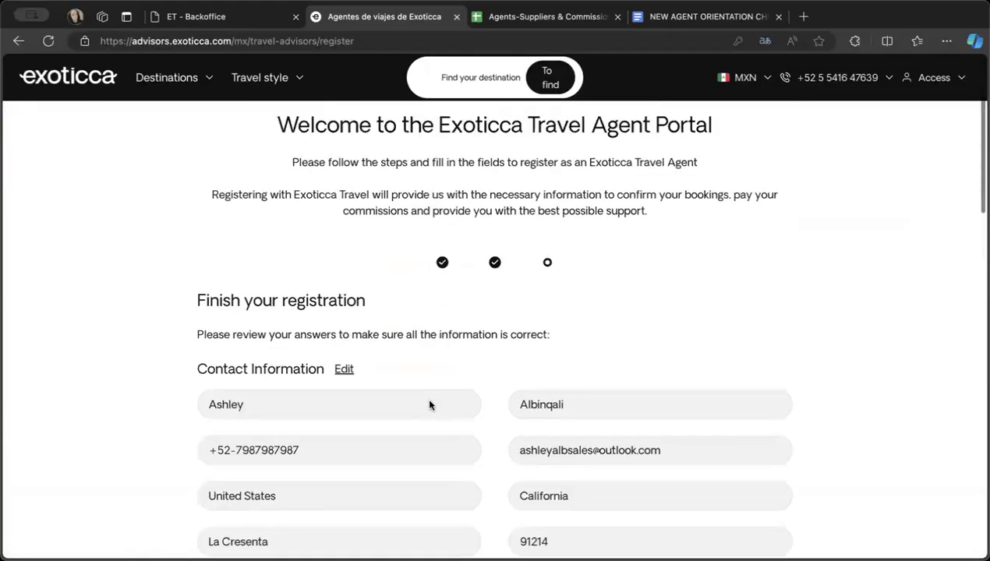
pyautogui.scroll(3, 429, 405)
pyautogui.scroll(-8, 430, 405)
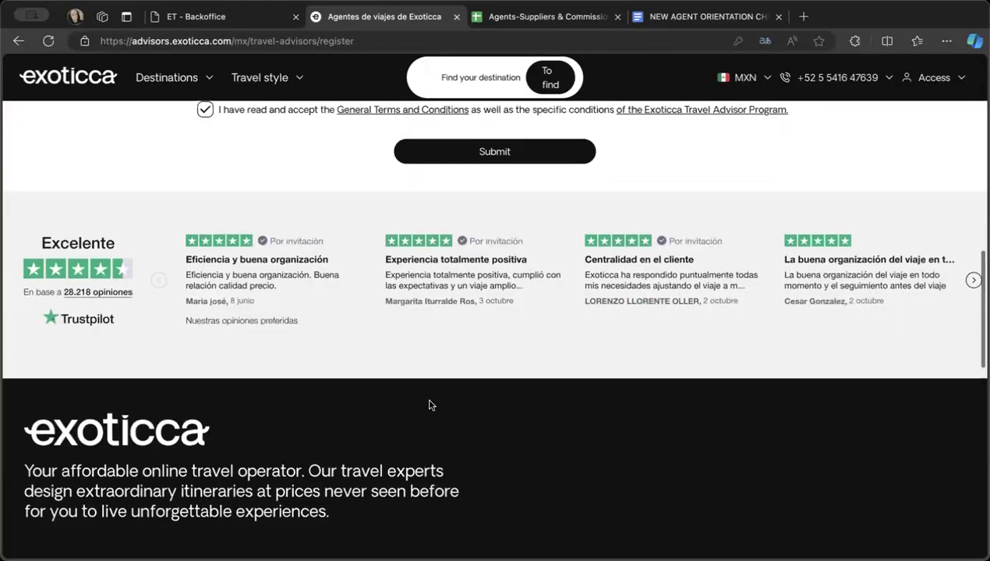
pyautogui.scroll(7, 430, 405)
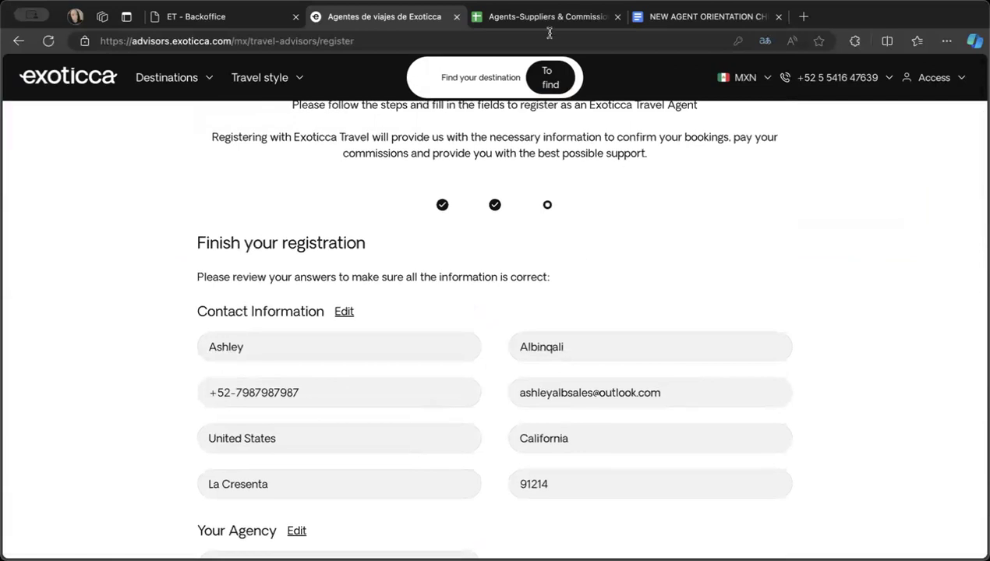
# - Consult the orientation cheatsheet and the LATAM supplier list in the Agents-Suppliers & Commission Setup spreadsheet, and return to the Exoticca registration
pyautogui.click(538, 17)
pyautogui.click(663, 14)
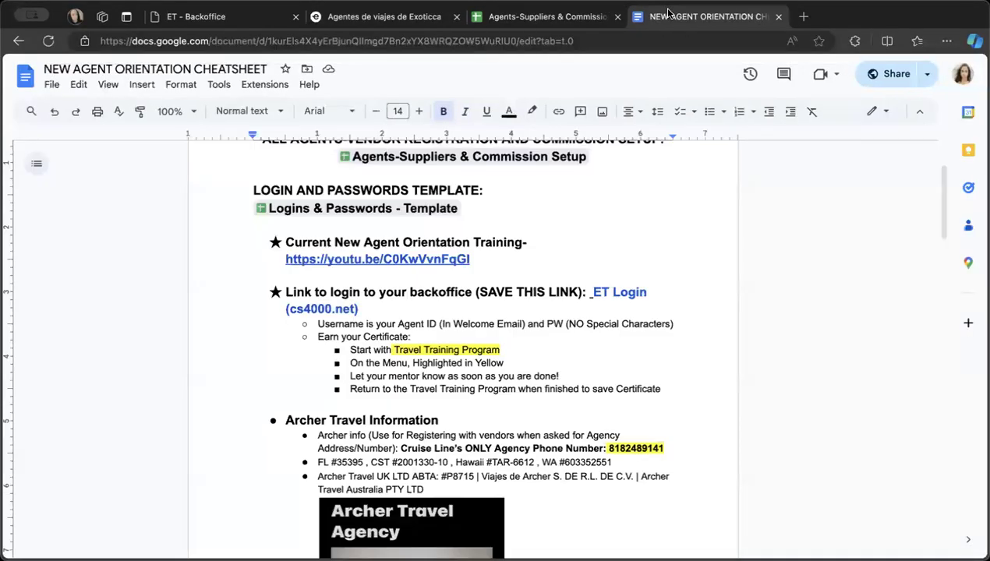
pyautogui.click(396, 9)
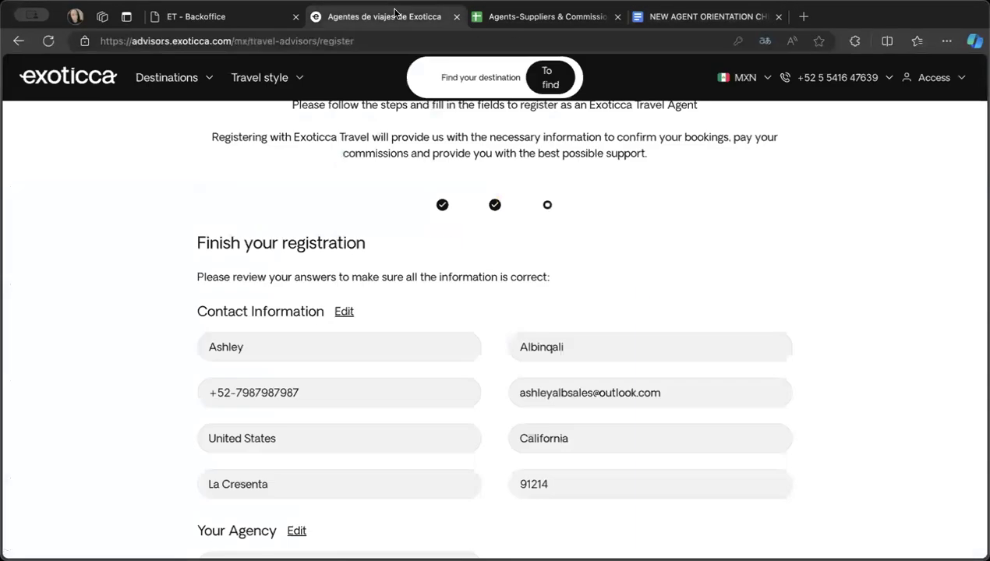
pyautogui.click(530, 14)
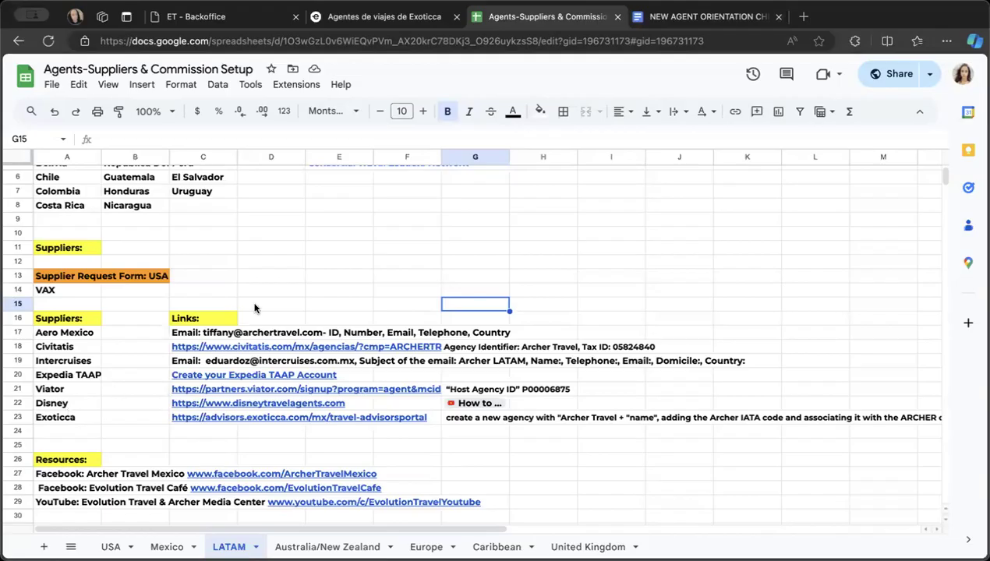
pyautogui.click(364, 17)
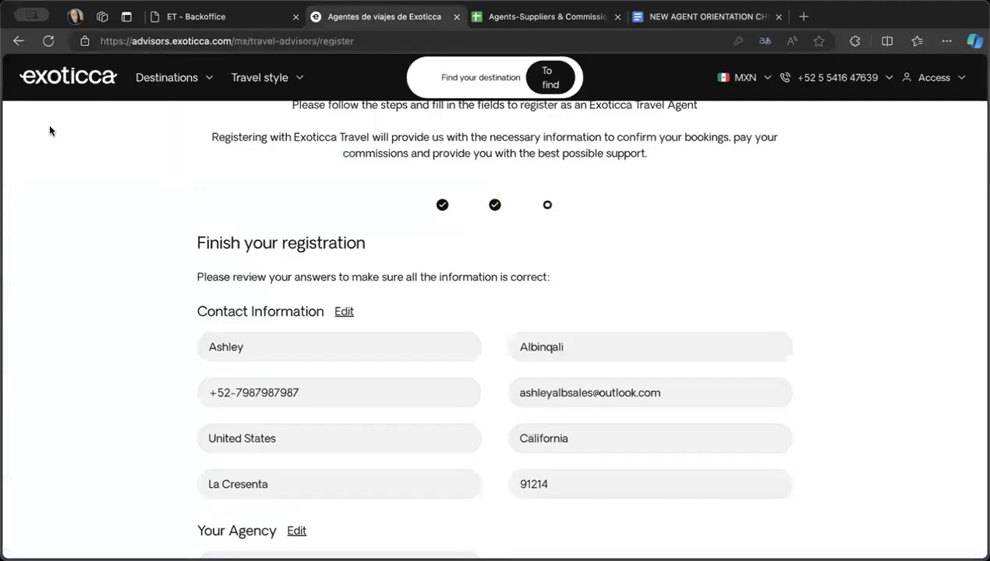
# - Go back from Exoticca to the Travel Cafe LATAM suppliers page and open the USA suppliers page
pyautogui.click(18, 43)
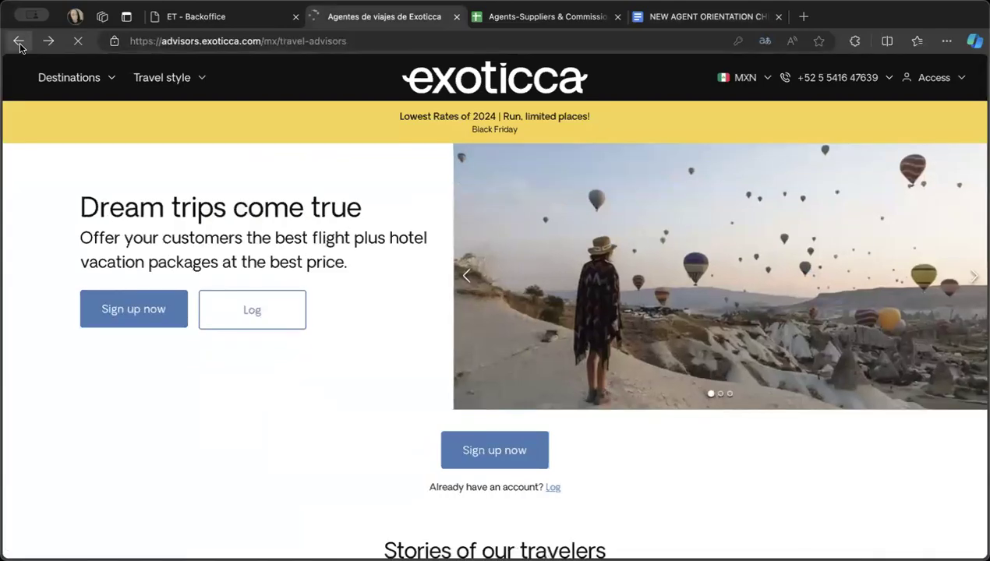
pyautogui.click(19, 41)
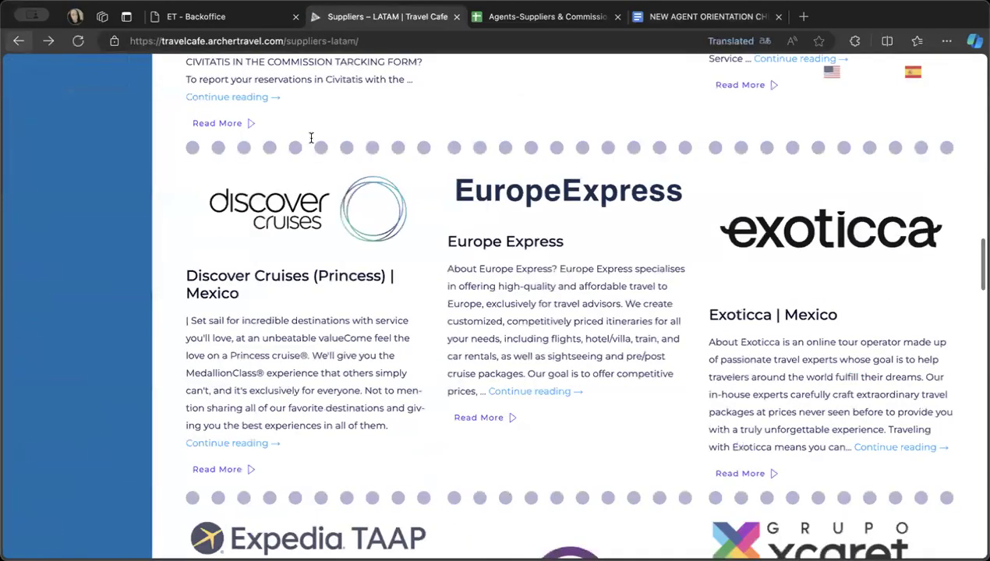
pyautogui.scroll(8, 310, 138)
pyautogui.scroll(10, 309, 132)
pyautogui.scroll(-3, 308, 125)
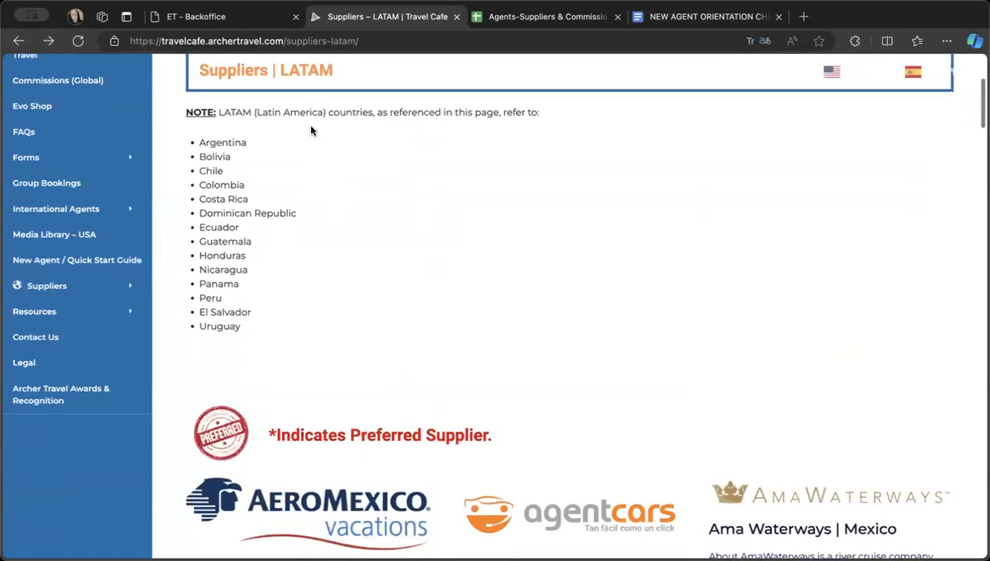
pyautogui.moveTo(81, 287)
pyautogui.moveTo(207, 284)
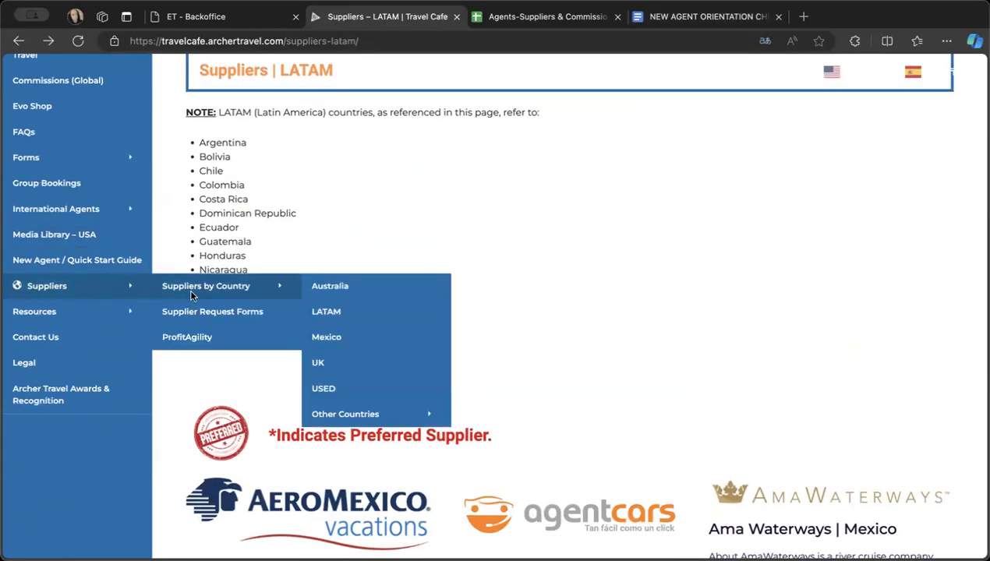
pyautogui.click(334, 391)
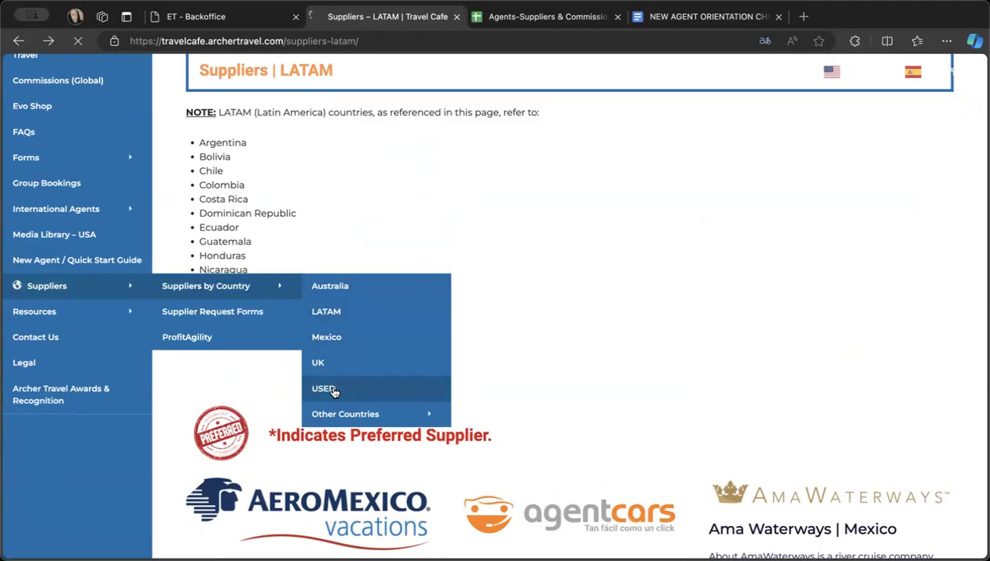
# - Find Disney in the USA supplier list and open its full supplier page
pyautogui.scroll(-10, 428, 416)
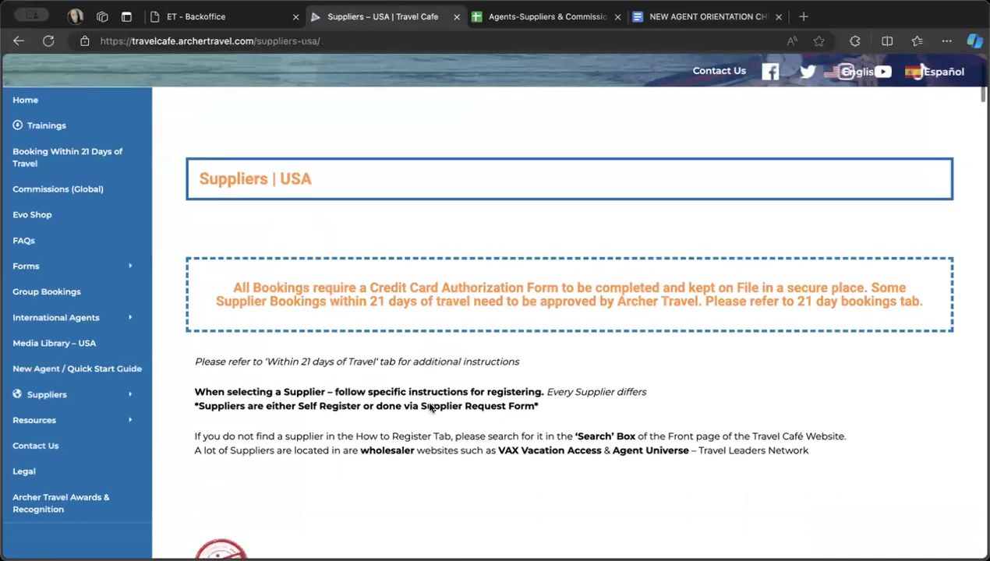
pyautogui.scroll(-12, 428, 406)
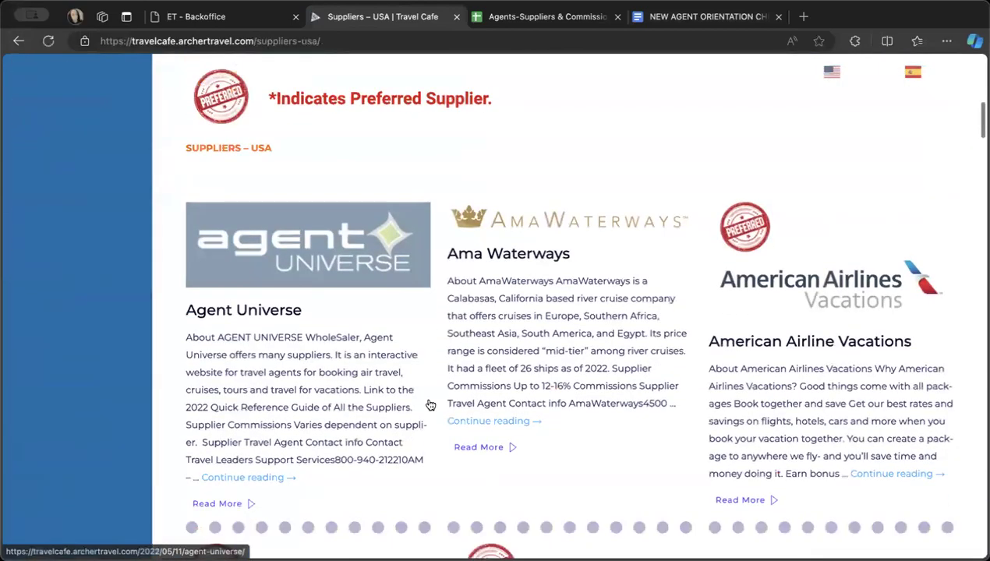
pyautogui.scroll(-14, 428, 404)
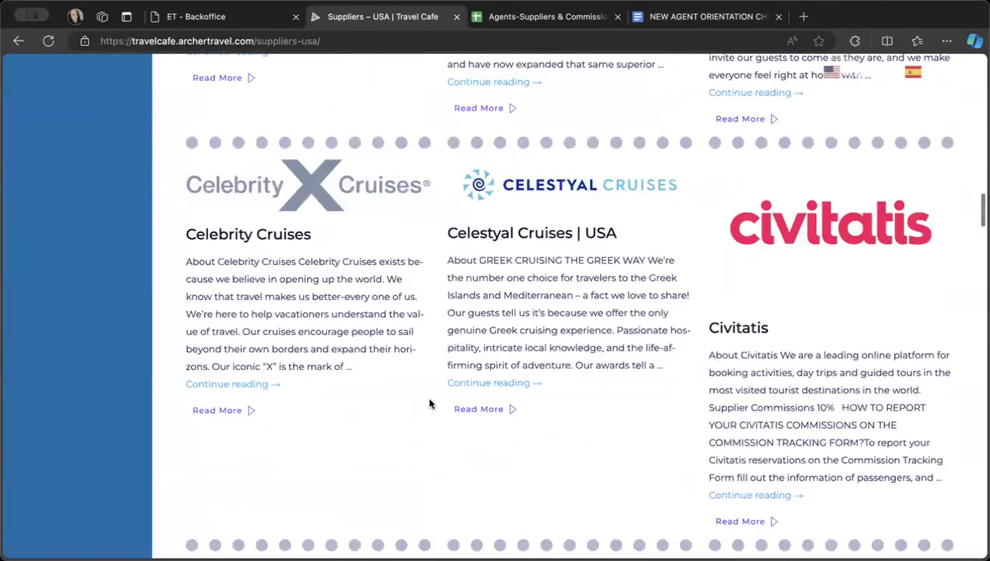
pyautogui.scroll(-5, 428, 403)
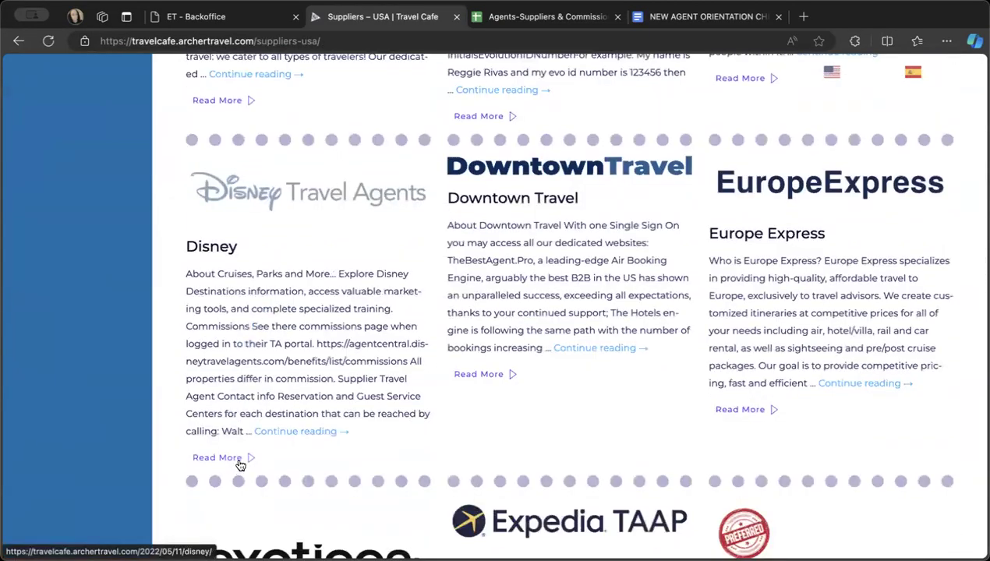
pyautogui.click(239, 465)
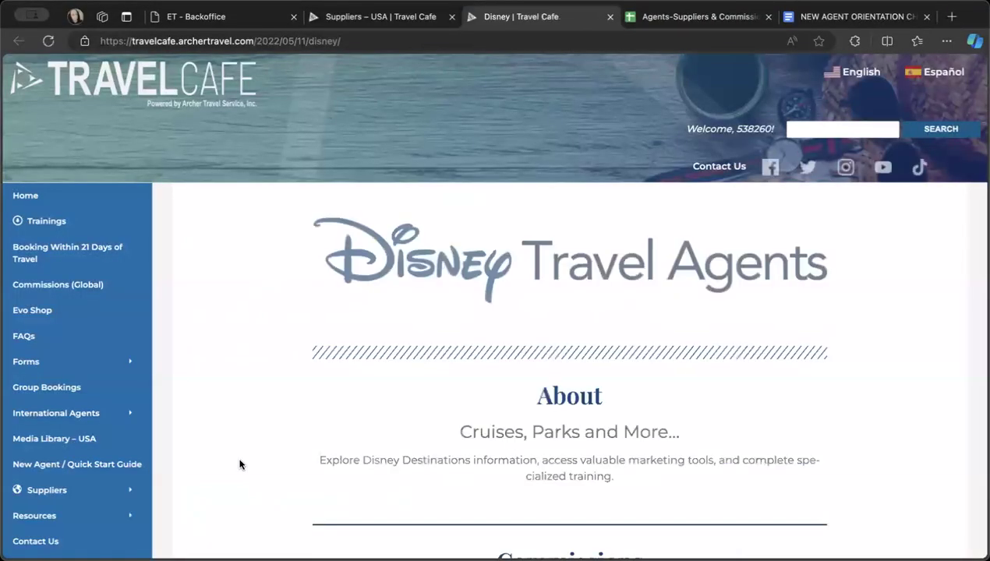
# - Follow the self-registration link in Disney's How to Register section and open the new account form on DisneyTravelAgents.com
pyautogui.scroll(-7, 239, 464)
pyautogui.scroll(-8, 239, 464)
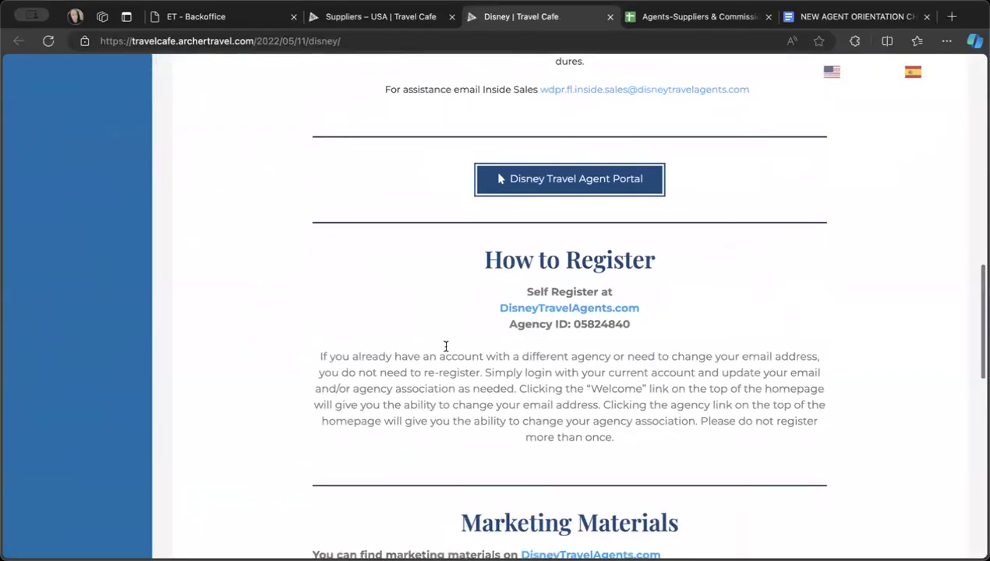
pyautogui.click(538, 309)
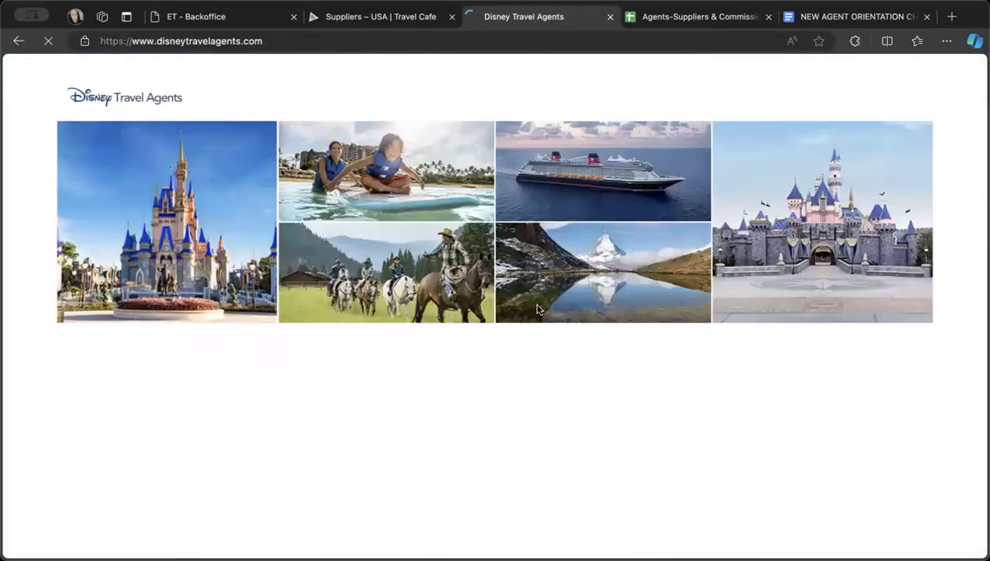
pyautogui.scroll(-7, 478, 432)
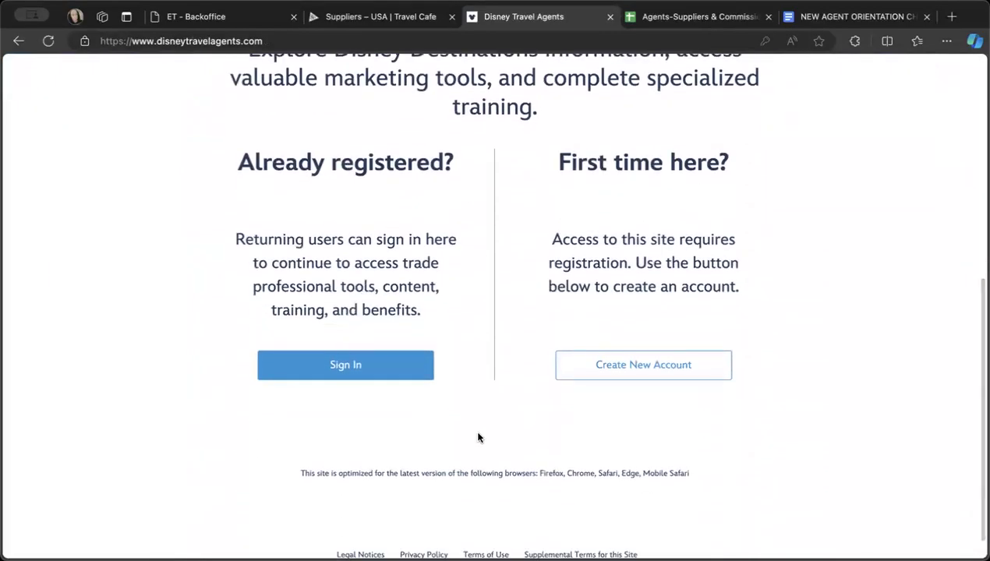
pyautogui.click(592, 362)
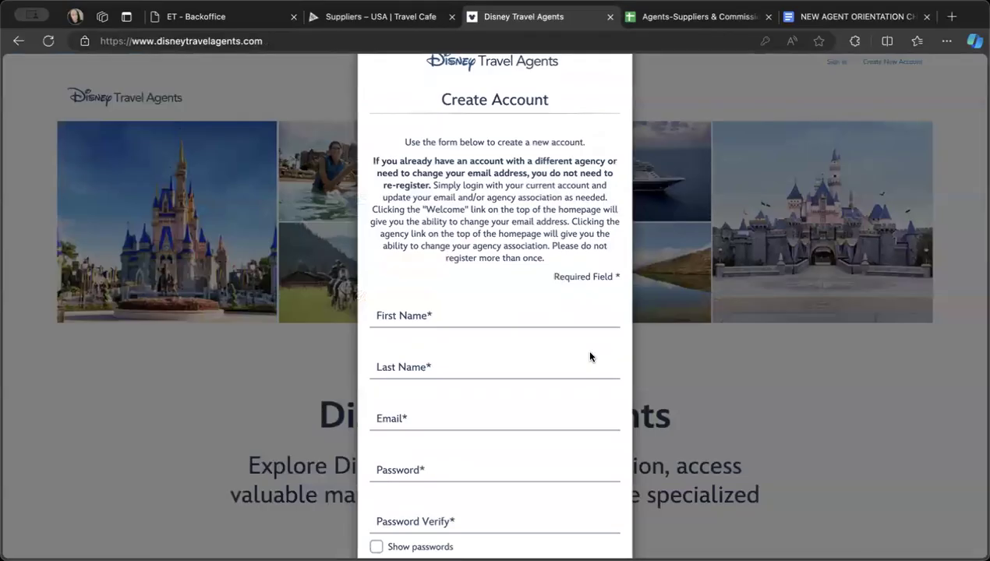
# - Examine the required fields and the supplemental terms on the Disney Create Account form
pyautogui.scroll(-2, 590, 357)
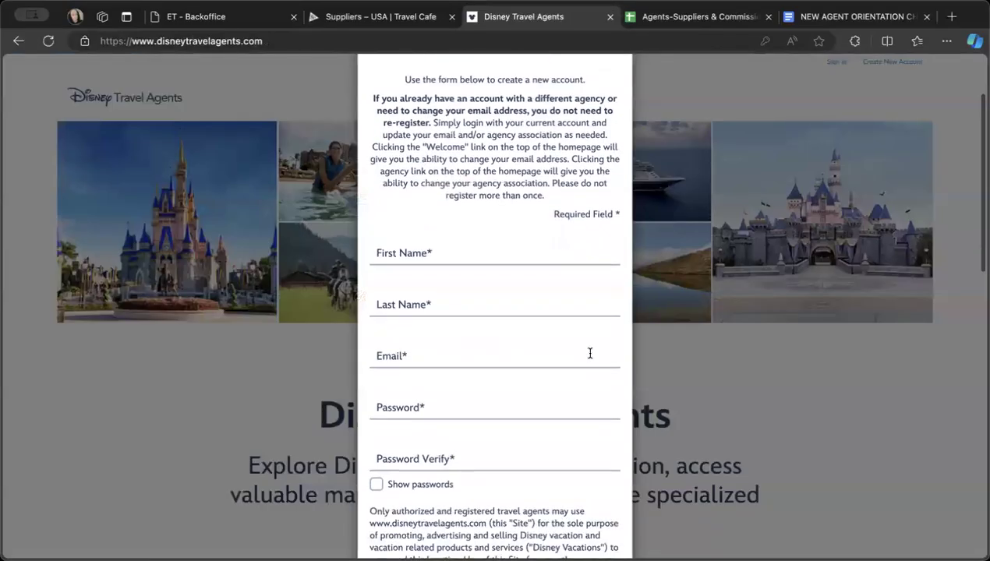
pyautogui.scroll(1, 590, 353)
pyautogui.scroll(-4, 590, 353)
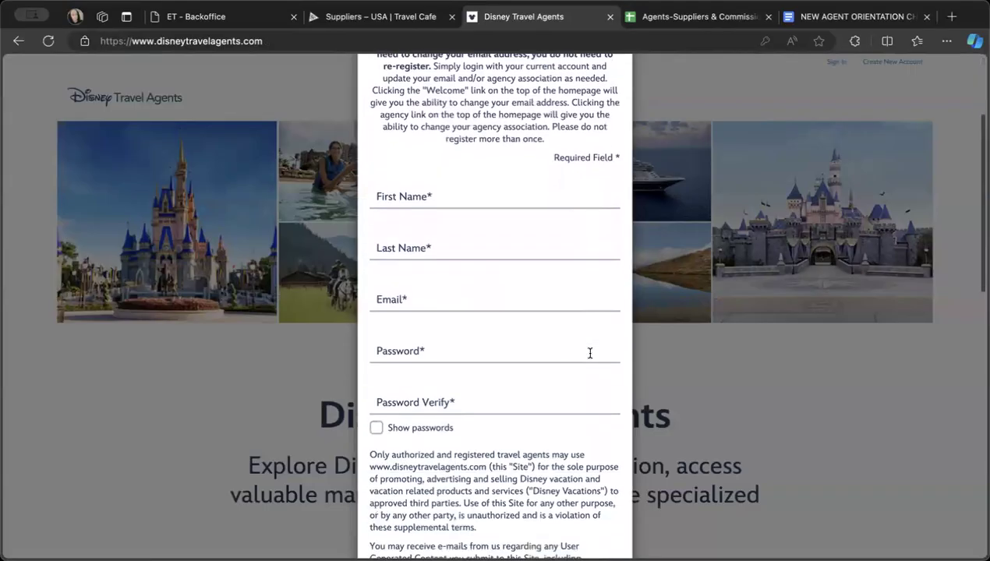
pyautogui.scroll(-1, 591, 353)
pyautogui.scroll(2, 590, 354)
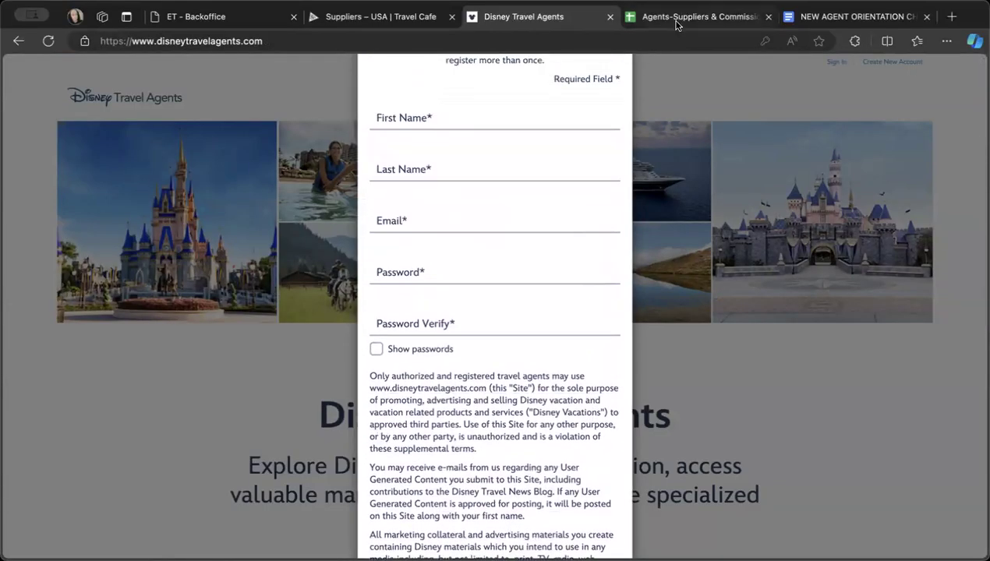
# - Reopen the Disney supplier page in the Travel Cafe and review its registration instructions and agency ID
pyautogui.click(383, 17)
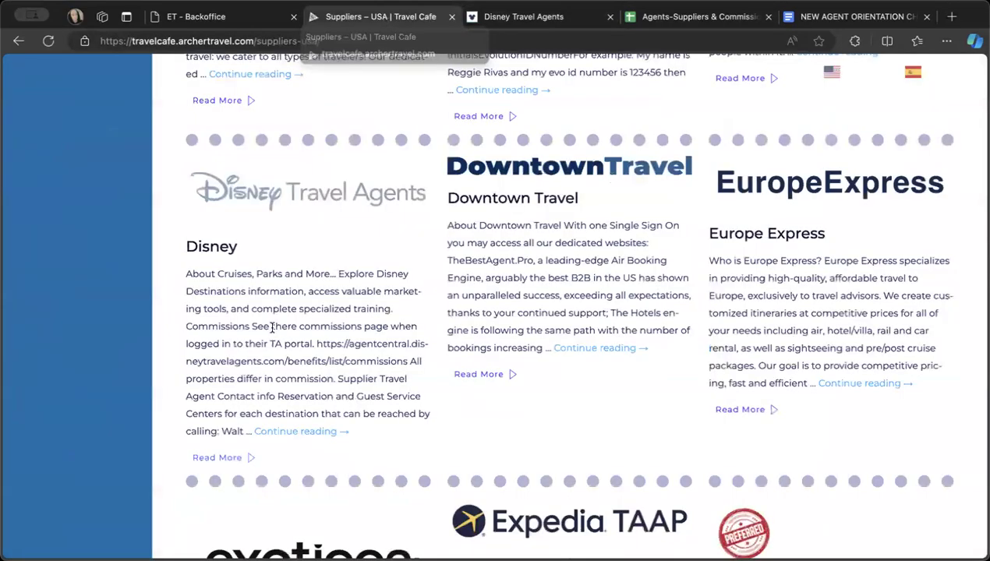
pyautogui.click(283, 431)
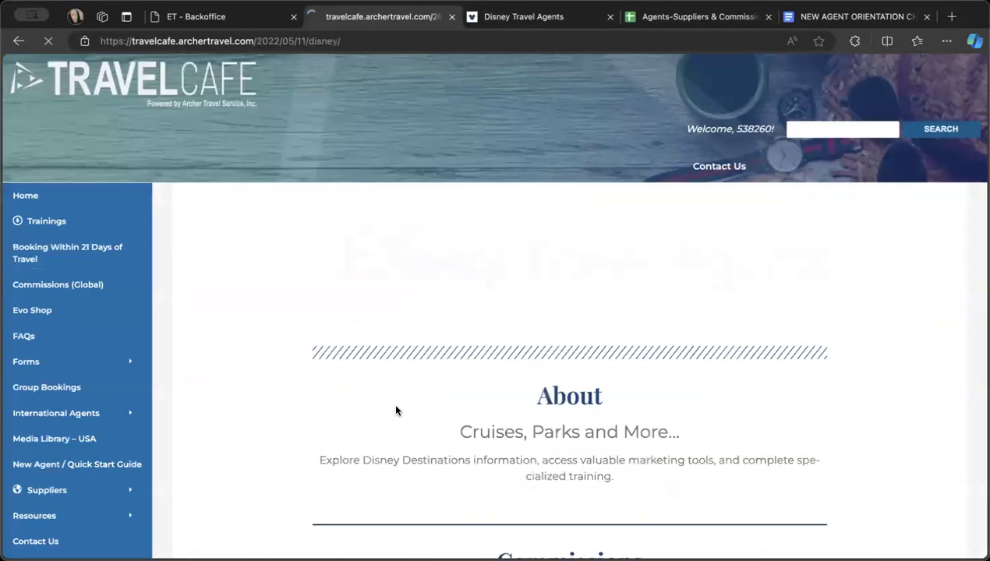
pyautogui.scroll(-15, 395, 411)
pyautogui.scroll(5, 396, 405)
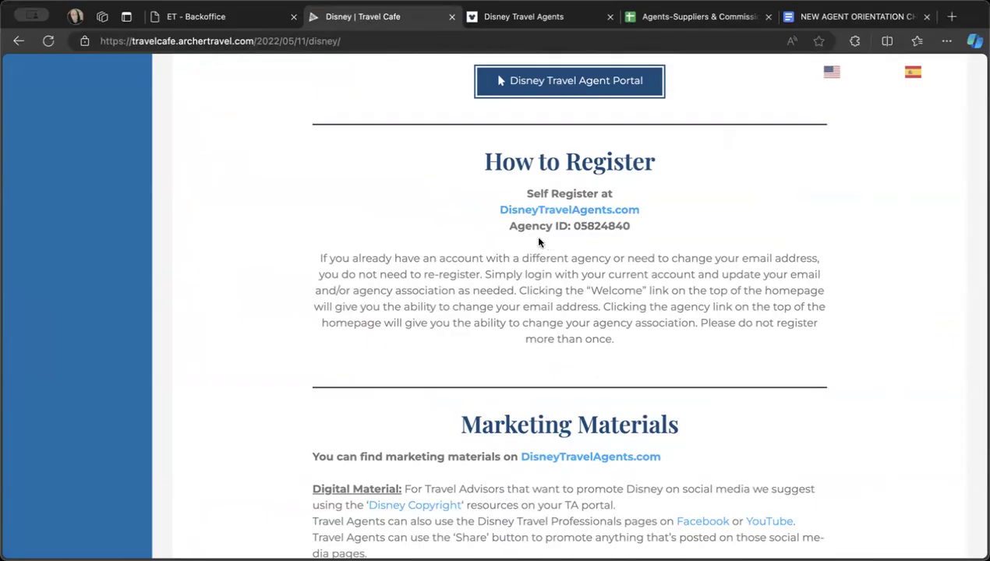
# - Return to the Disney Create Account form and display the password requirements, dismissing the saved account suggestions
pyautogui.click(512, 14)
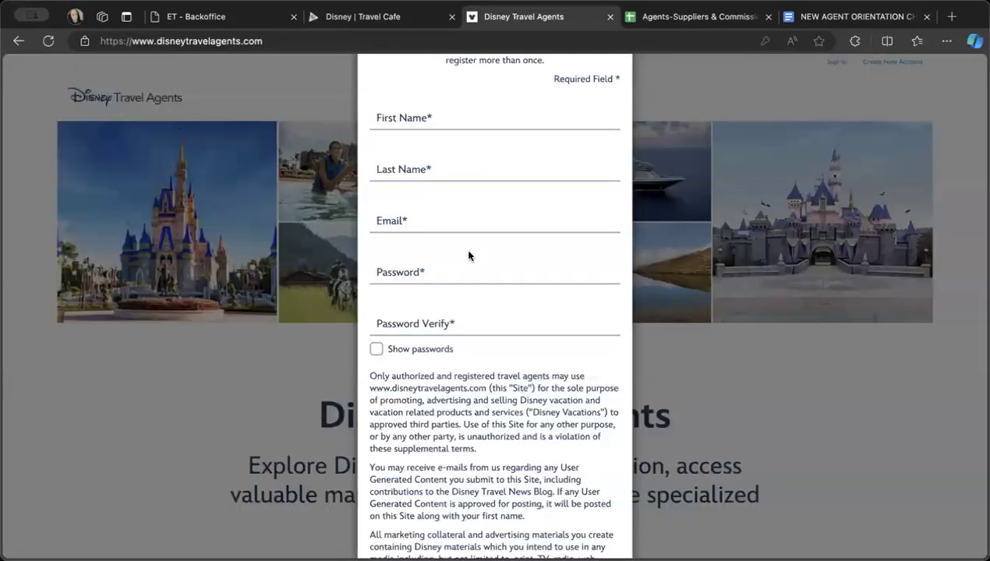
pyautogui.scroll(2, 465, 247)
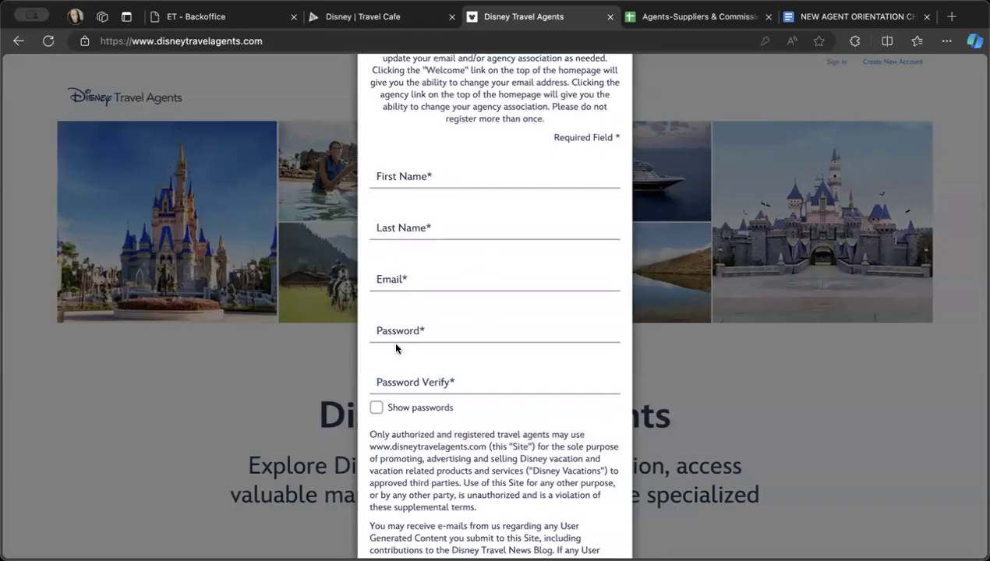
pyautogui.scroll(-1, 387, 393)
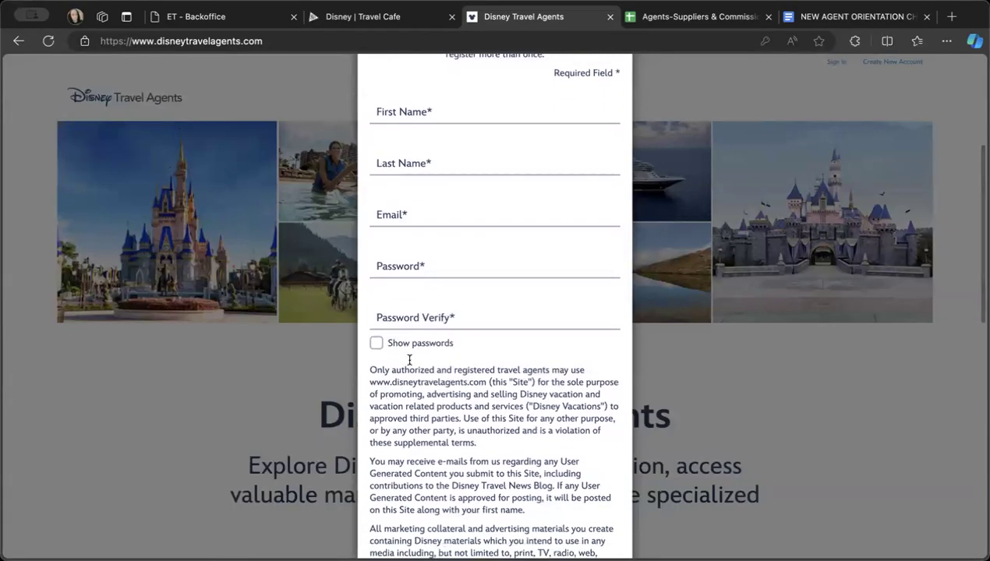
pyautogui.click(439, 261)
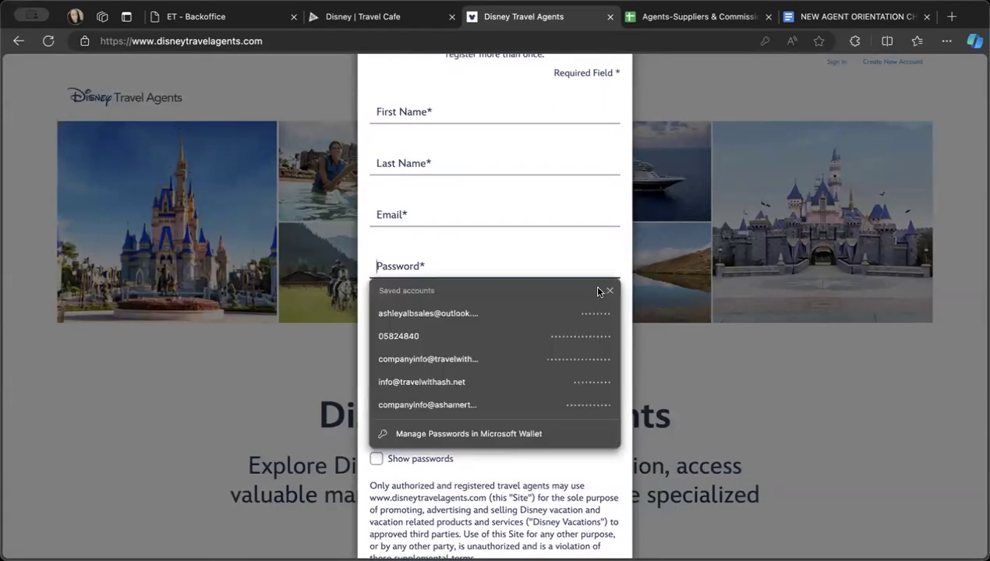
pyautogui.click(609, 291)
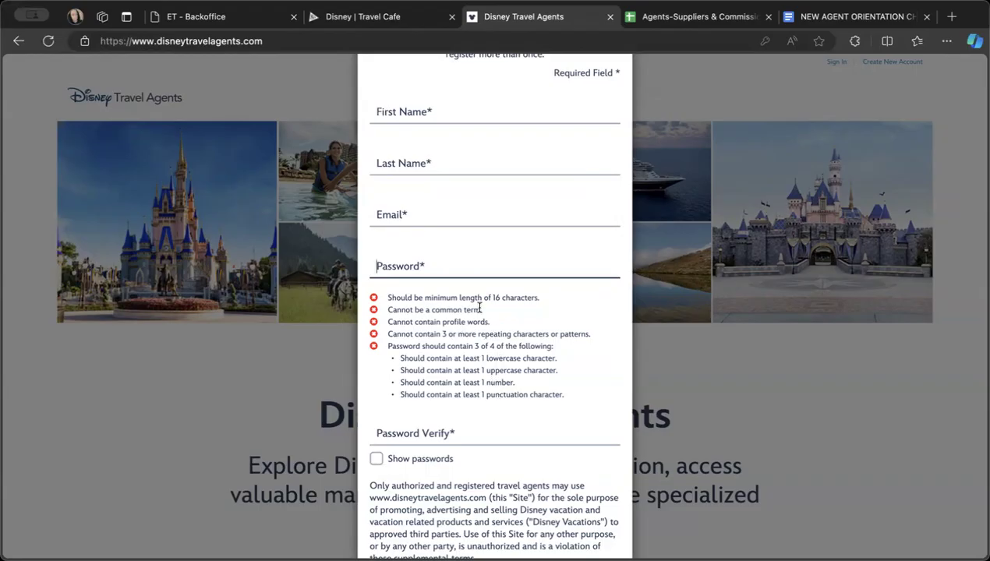
# - Review the rest of the Disney Create Account form and recheck the agency ID on the Travel Cafe's Disney page
pyautogui.scroll(-5, 408, 346)
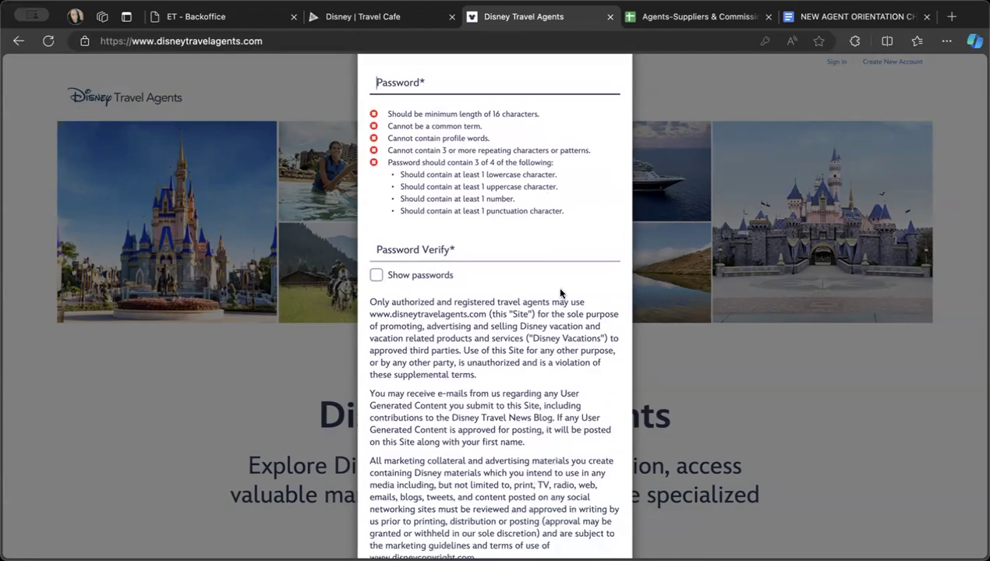
pyautogui.scroll(-12, 563, 286)
pyautogui.scroll(-2, 561, 294)
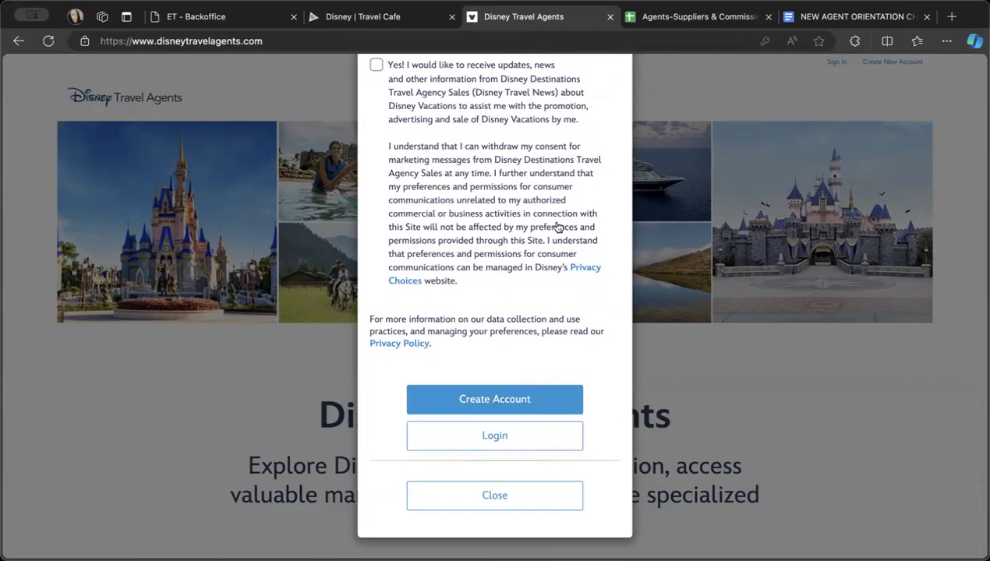
pyautogui.click(379, 15)
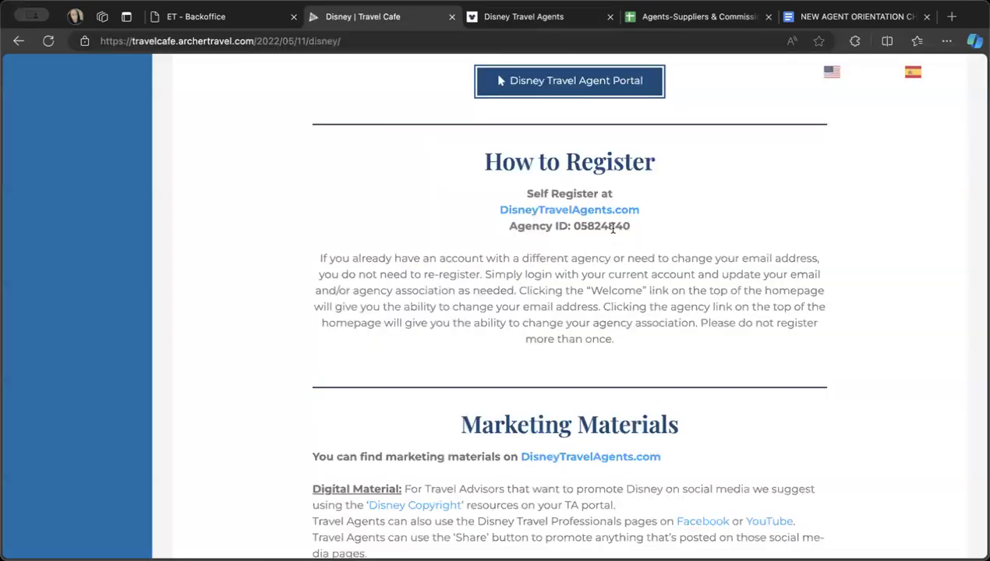
pyautogui.click(520, 21)
pyautogui.scroll(5, 453, 249)
pyautogui.scroll(8, 456, 249)
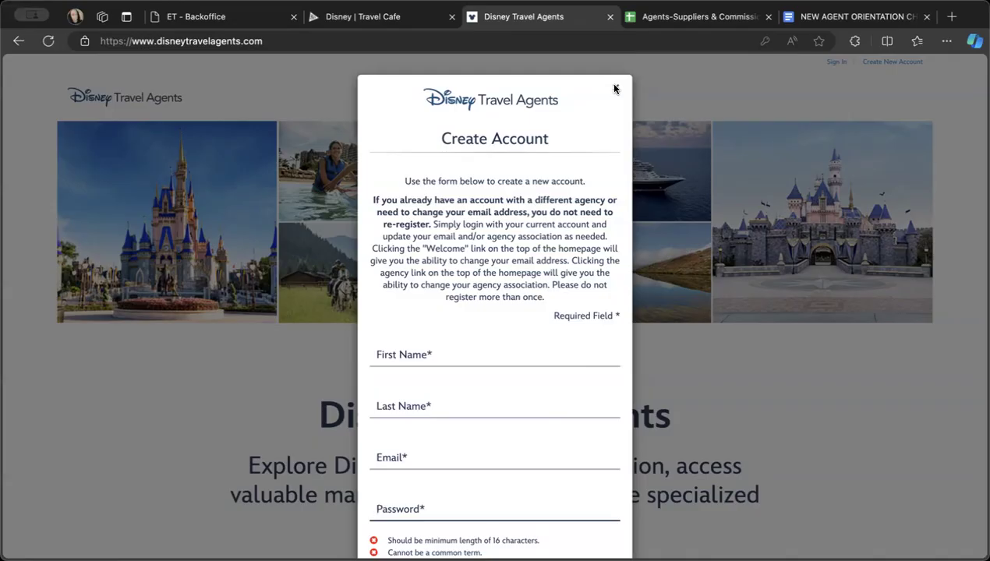
# - Close the Disney account form and its website, and return to the Travel Cafe's Suppliers | USA list
pyautogui.click(614, 89)
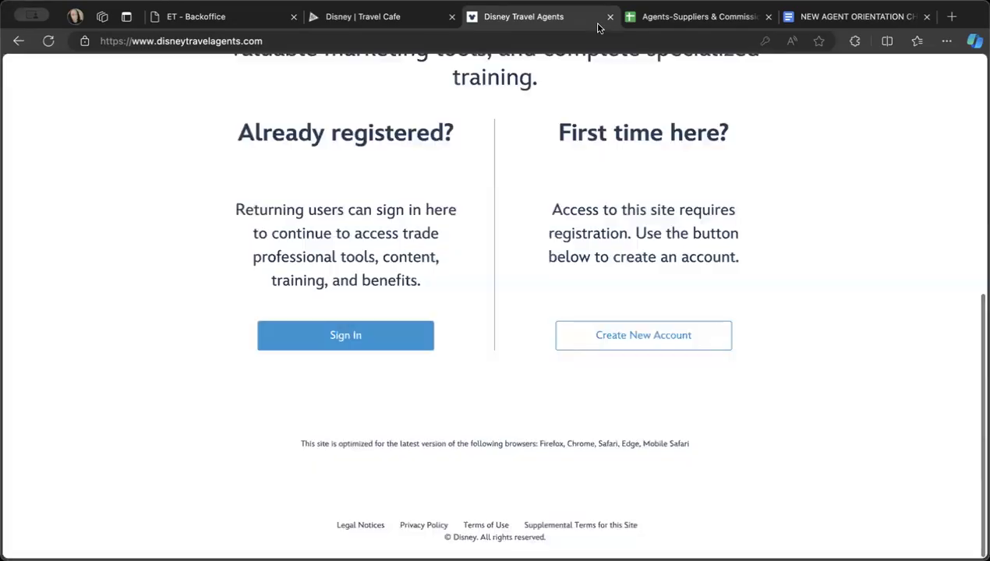
pyautogui.click(610, 17)
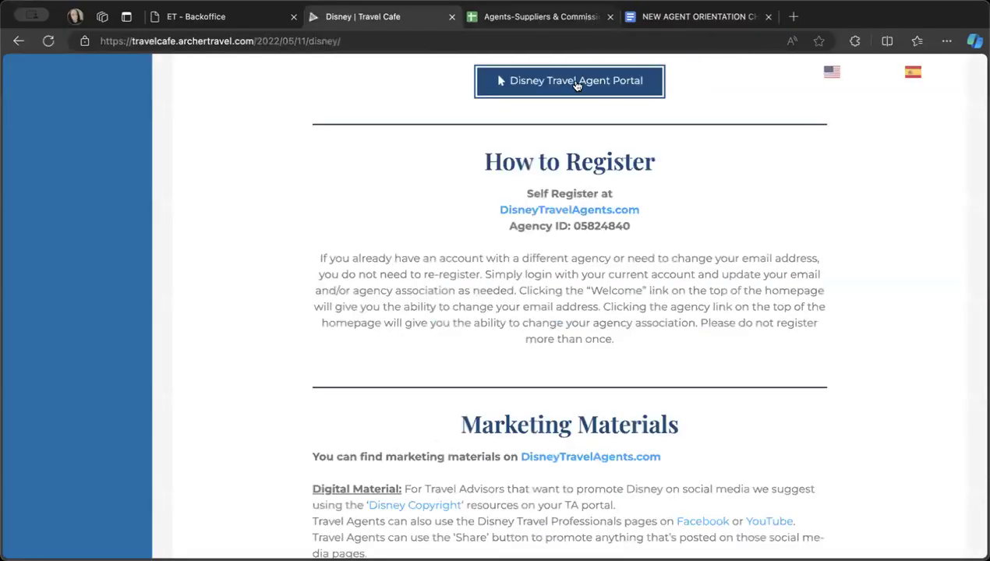
pyautogui.click(18, 42)
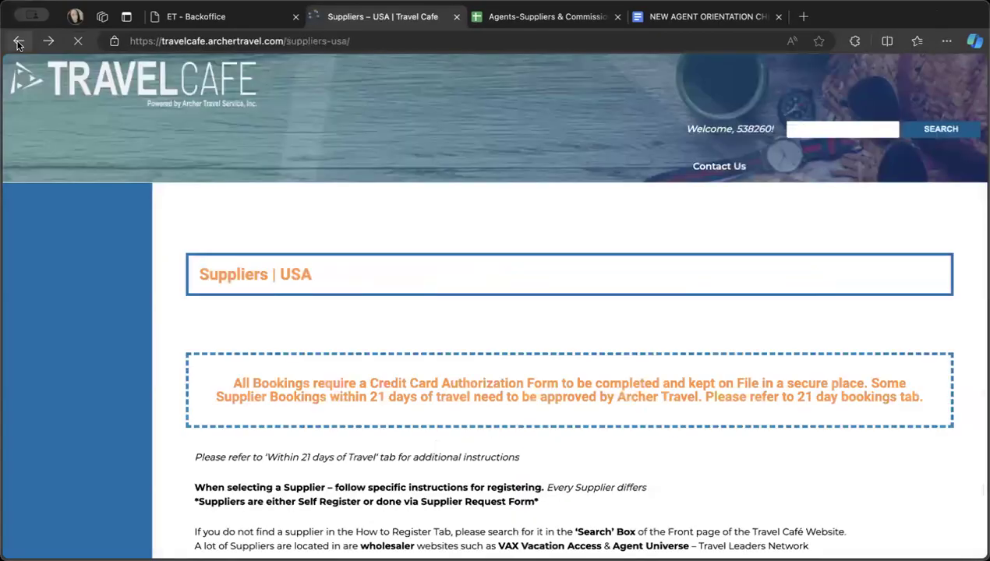
# - Find Viator in the Suppliers | USA list and open its full supplier page
pyautogui.scroll(-15, 356, 271)
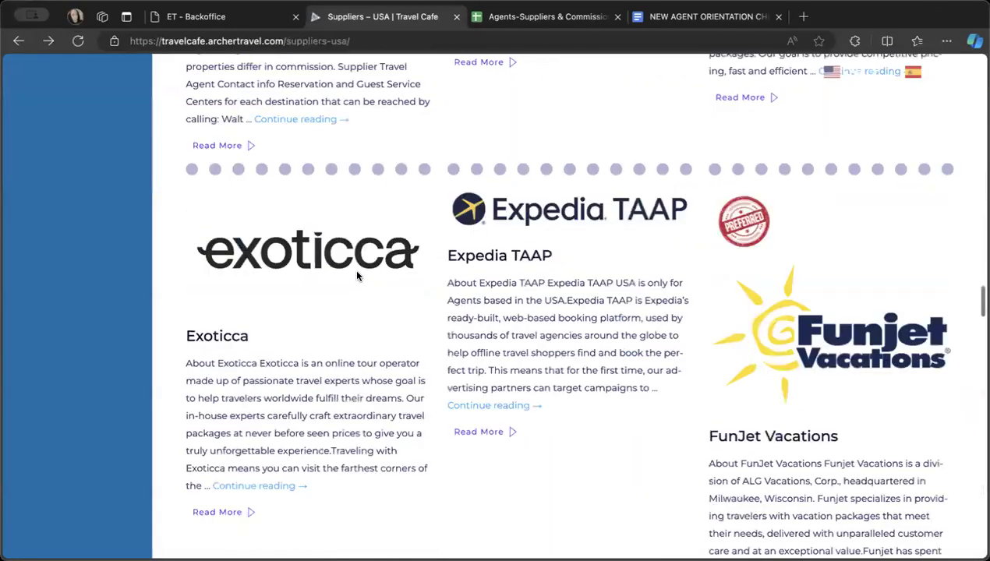
pyautogui.scroll(-10, 357, 272)
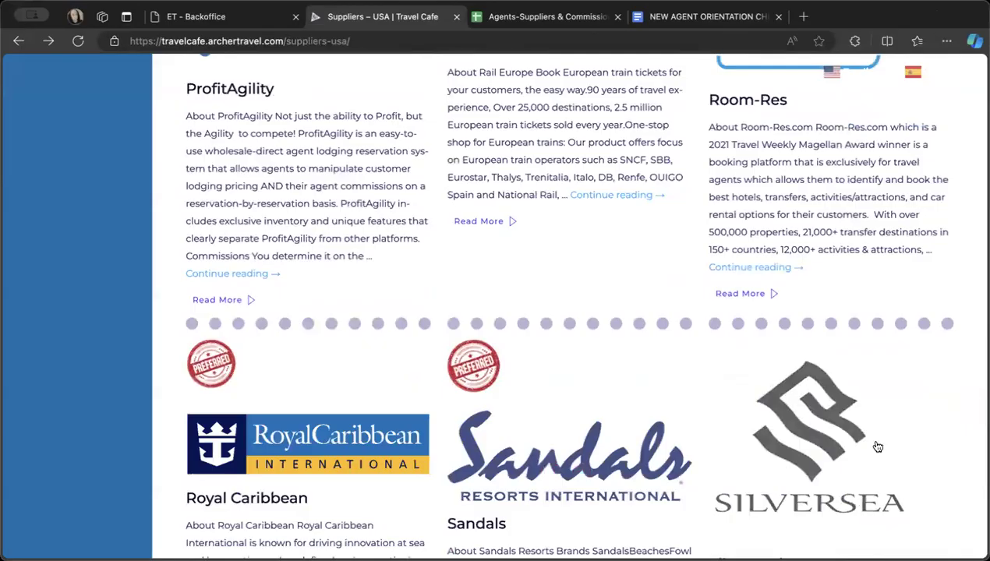
pyautogui.scroll(-8, 875, 447)
pyautogui.scroll(-3, 876, 442)
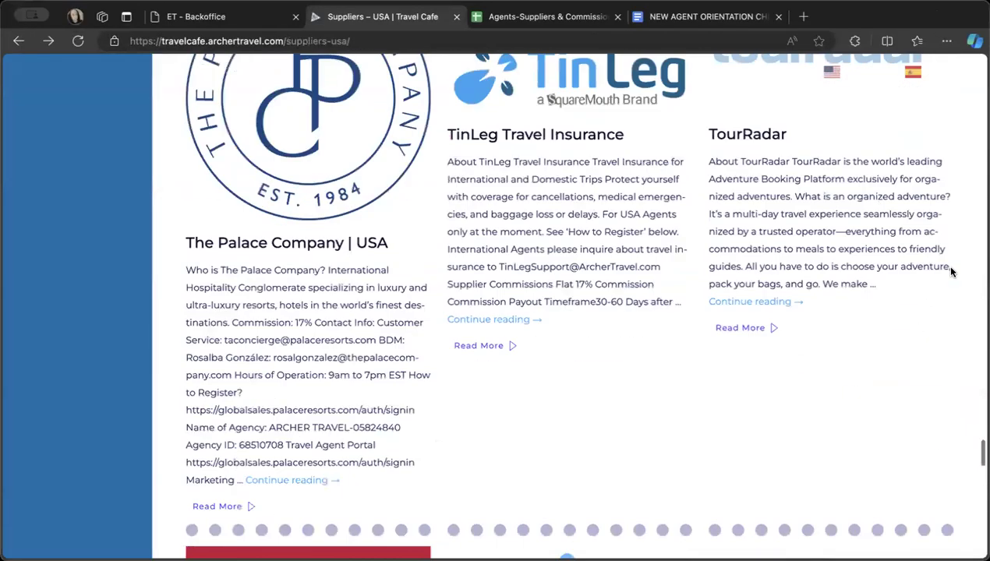
pyautogui.scroll(-1, 942, 265)
pyautogui.scroll(-4, 550, 86)
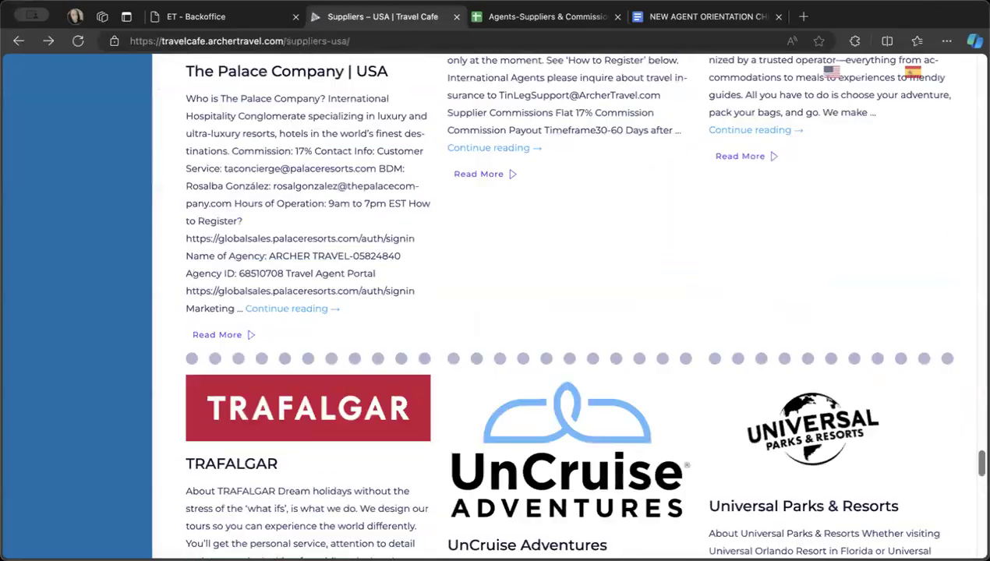
pyautogui.scroll(-8, 853, 214)
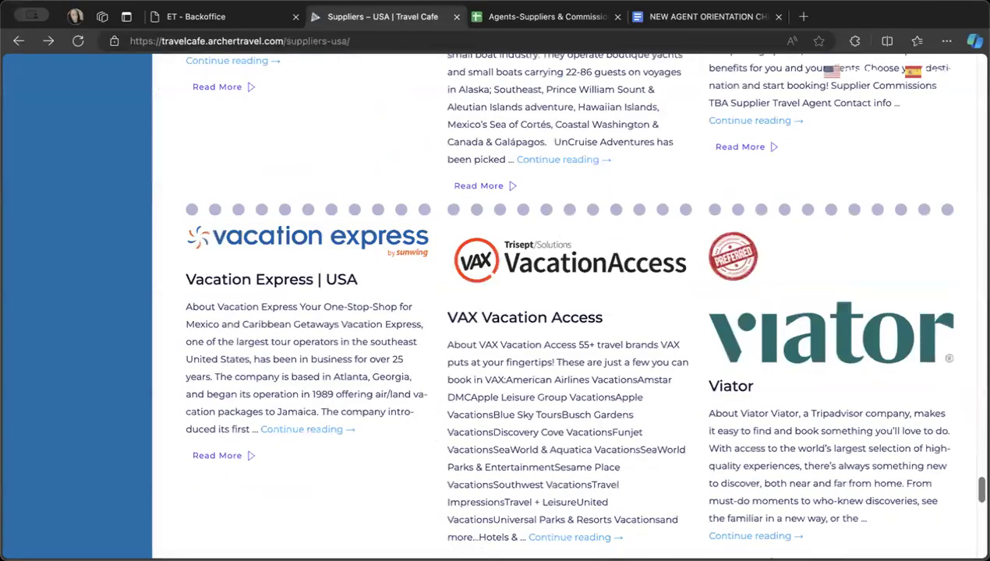
pyautogui.click(764, 357)
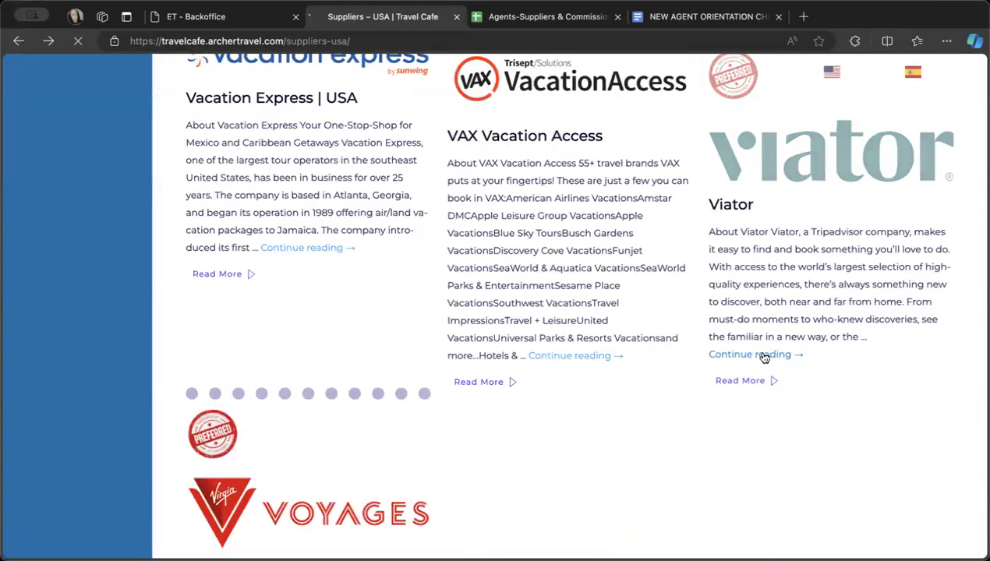
# - Go to Viator's How to Register section and highlight Archer Travel's Host Agency ID
pyautogui.scroll(-7, 762, 357)
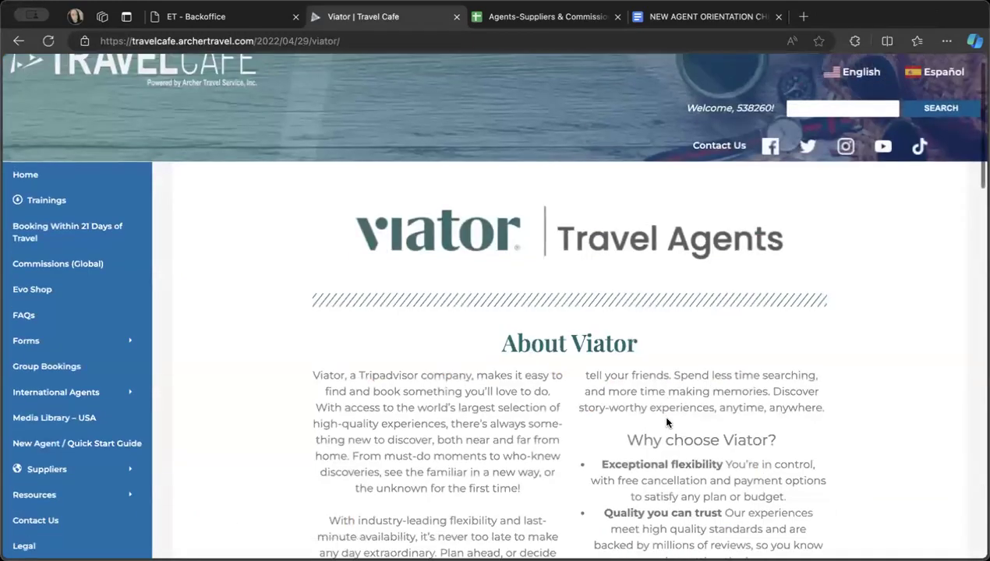
pyautogui.scroll(-3, 667, 423)
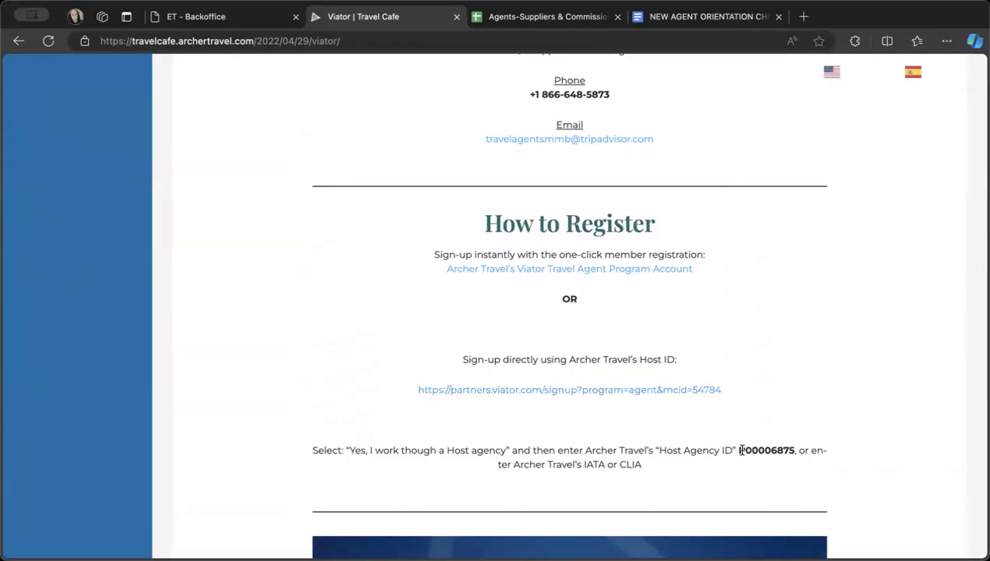
pyautogui.moveTo(738, 450); pyautogui.dragTo(796, 452)
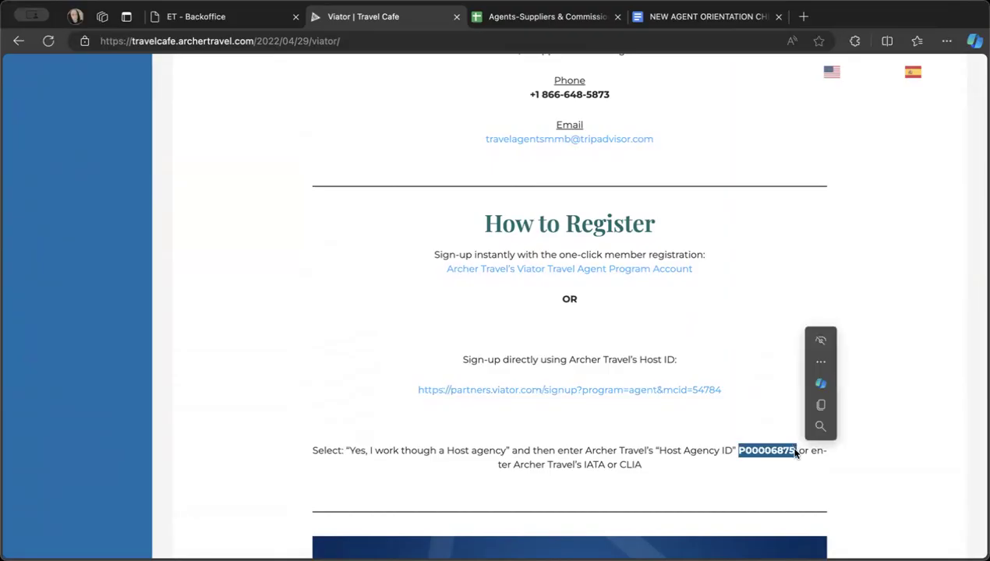
# - Follow the direct Viator sign-up link that uses Archer Travel's Host ID and log out of the account already signed in
pyautogui.click(650, 391)
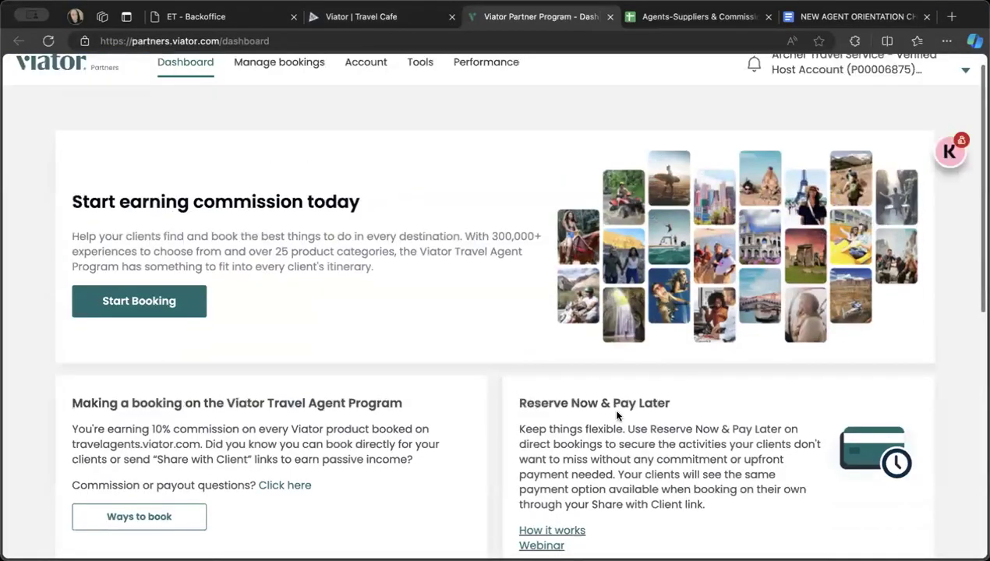
pyautogui.scroll(1, 616, 416)
pyautogui.click(849, 67)
pyautogui.click(764, 204)
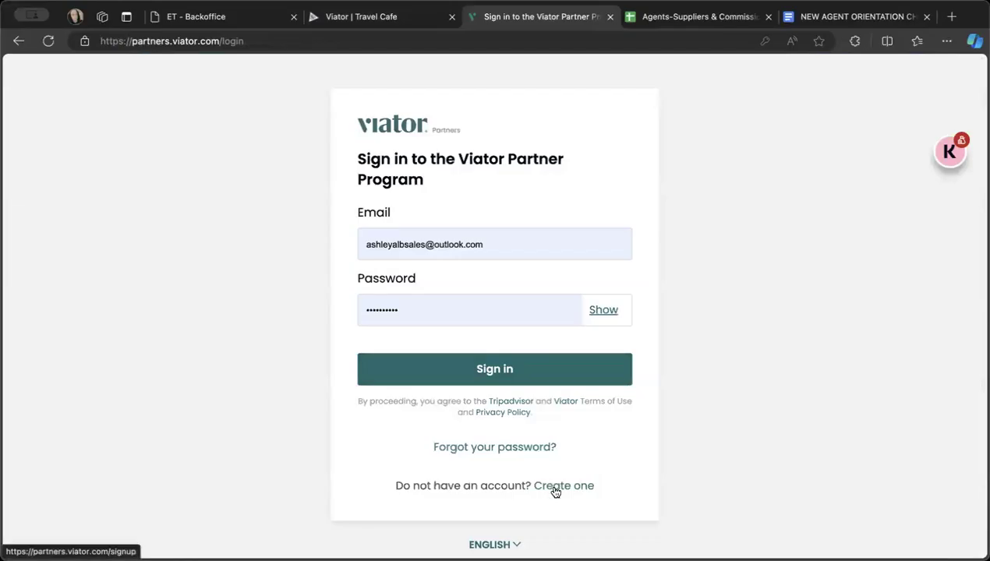
# - Open the Viator Partner Program's new account form and recheck the Host Agency ID on the Travel Cafe's Viator page
pyautogui.click(555, 491)
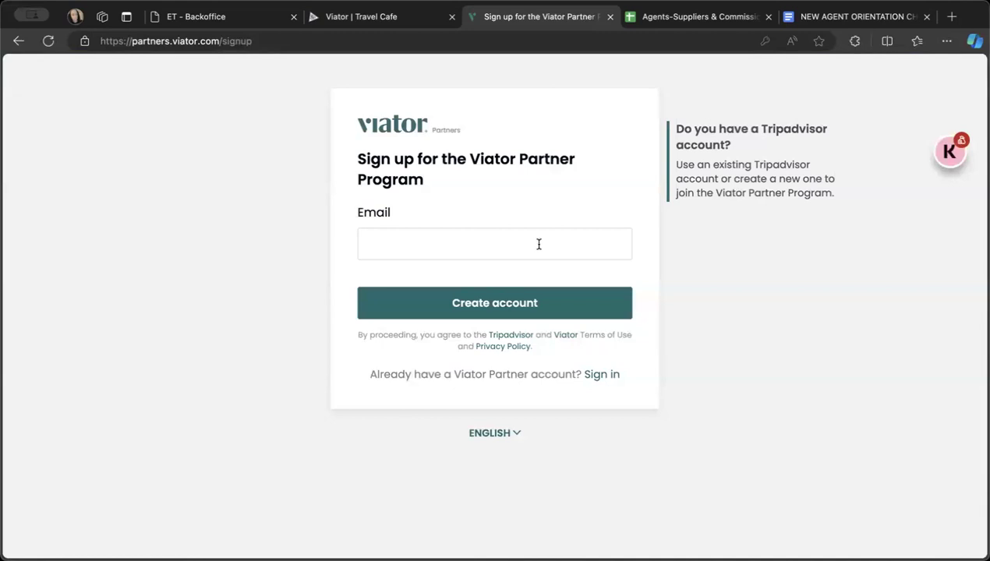
pyautogui.click(359, 18)
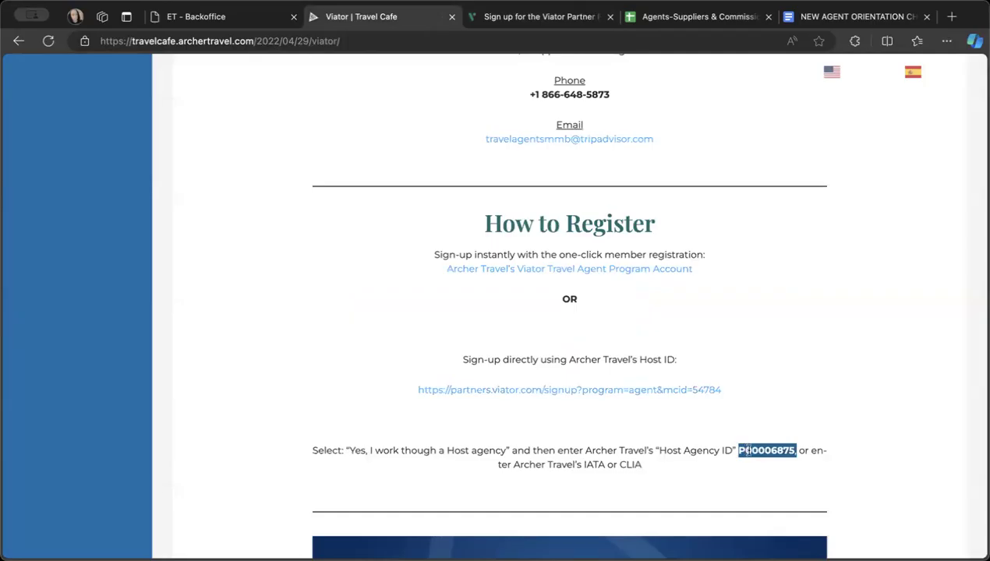
pyautogui.click(561, 25)
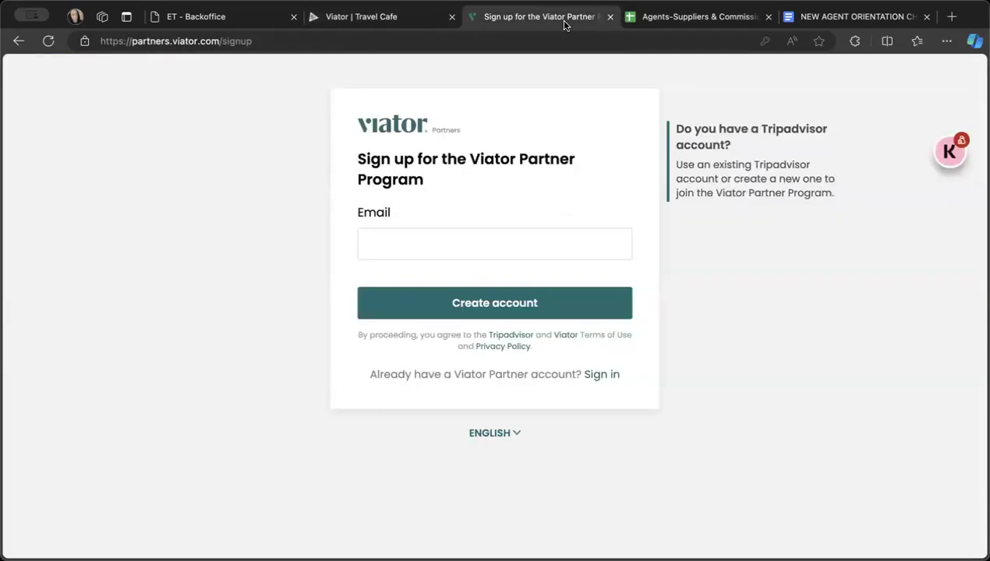
# - Sign in to the Viator Partner Program with the saved credentials and display the linked host account details
pyautogui.click(598, 379)
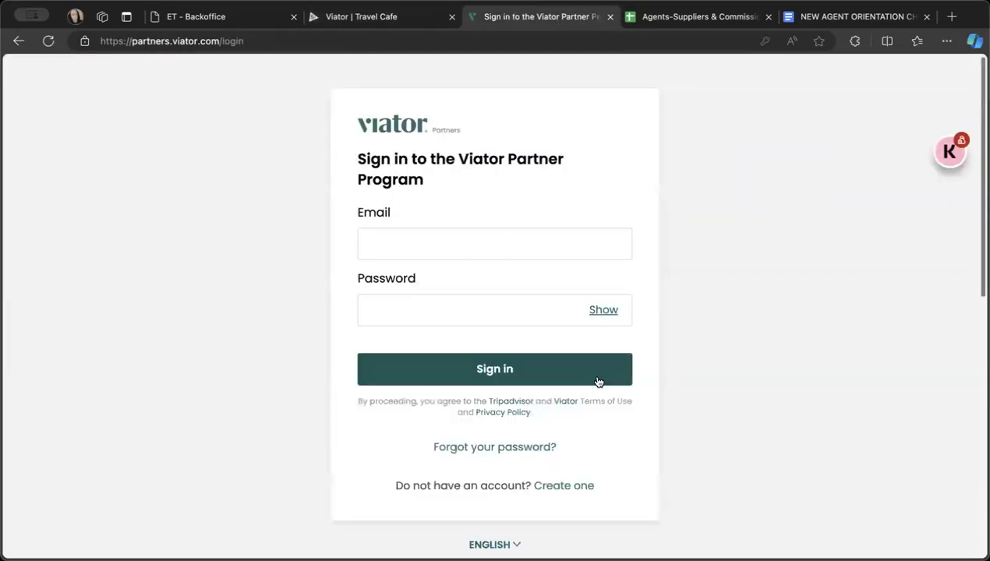
pyautogui.click(519, 378)
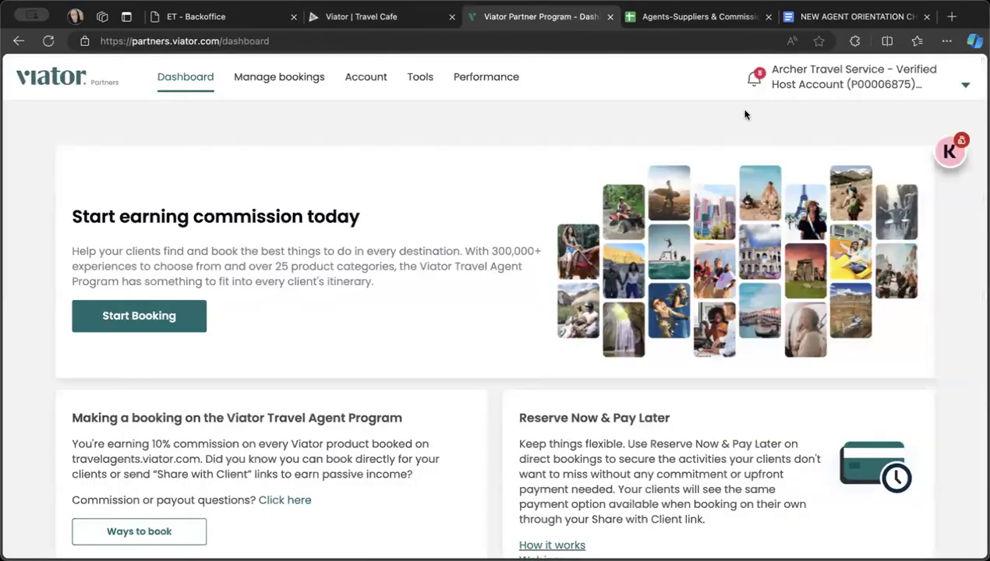
pyautogui.moveTo(798, 76)
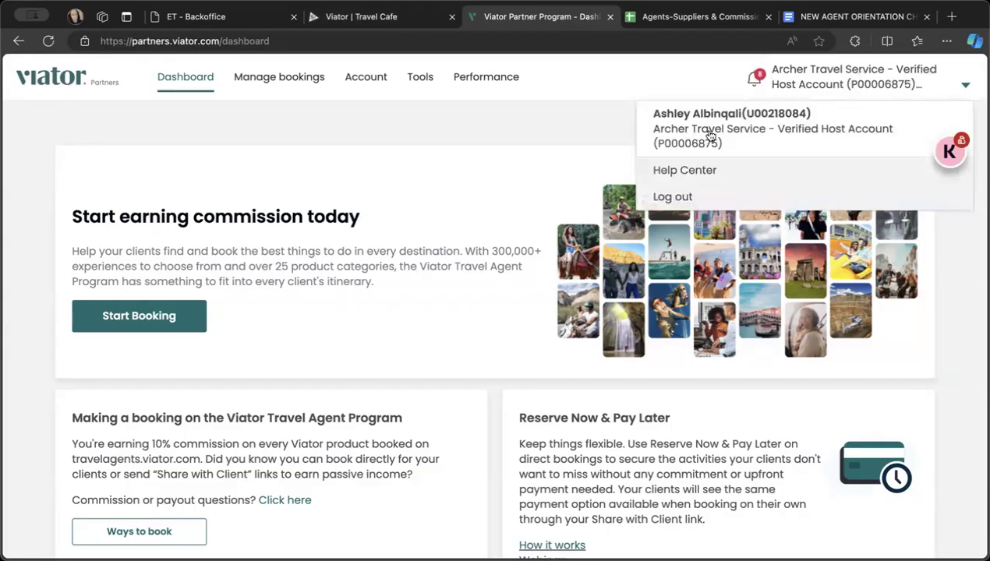
# - Examine the Viator partner dashboard's booking, Reserve Now & Pay Later, Curated lists, Share with Client and Need help sections
pyautogui.scroll(-7, 577, 235)
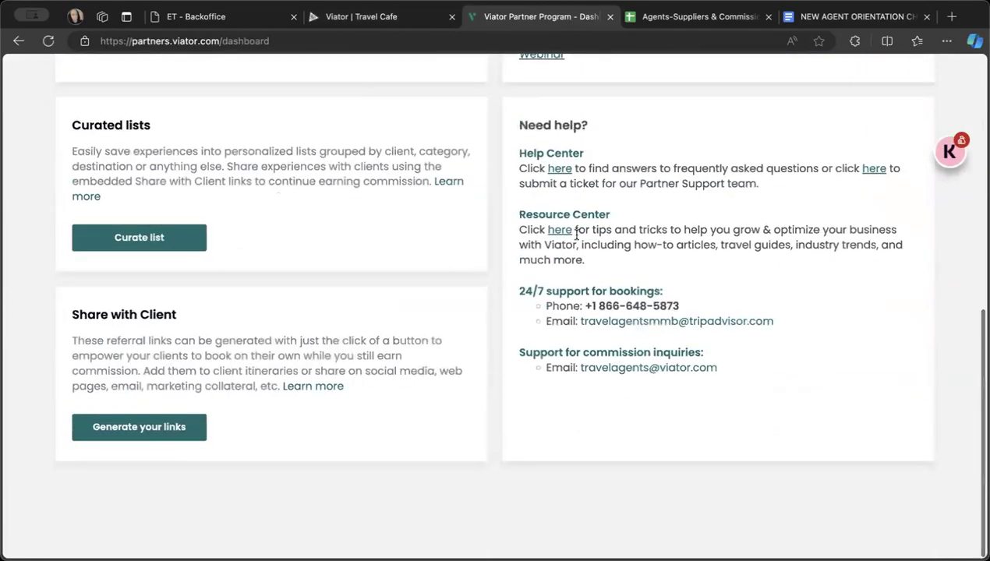
pyautogui.scroll(7, 577, 235)
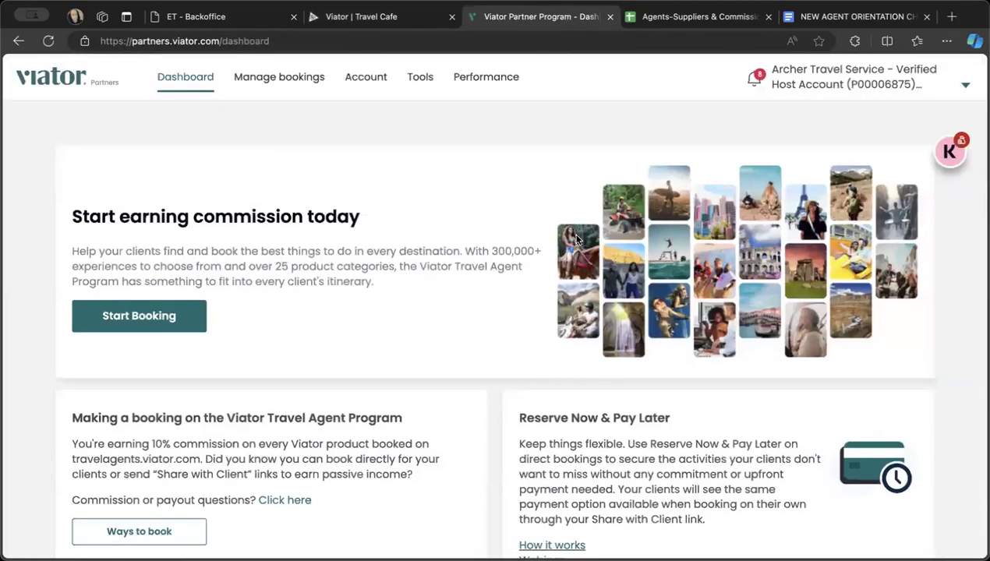
pyautogui.scroll(-1, 577, 239)
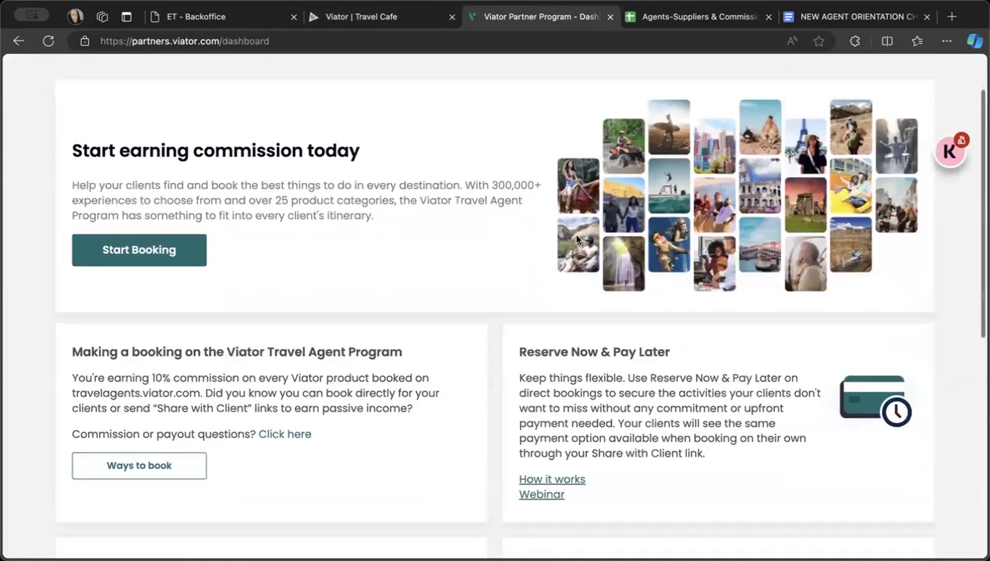
pyautogui.scroll(1, 577, 238)
pyautogui.scroll(-3, 577, 239)
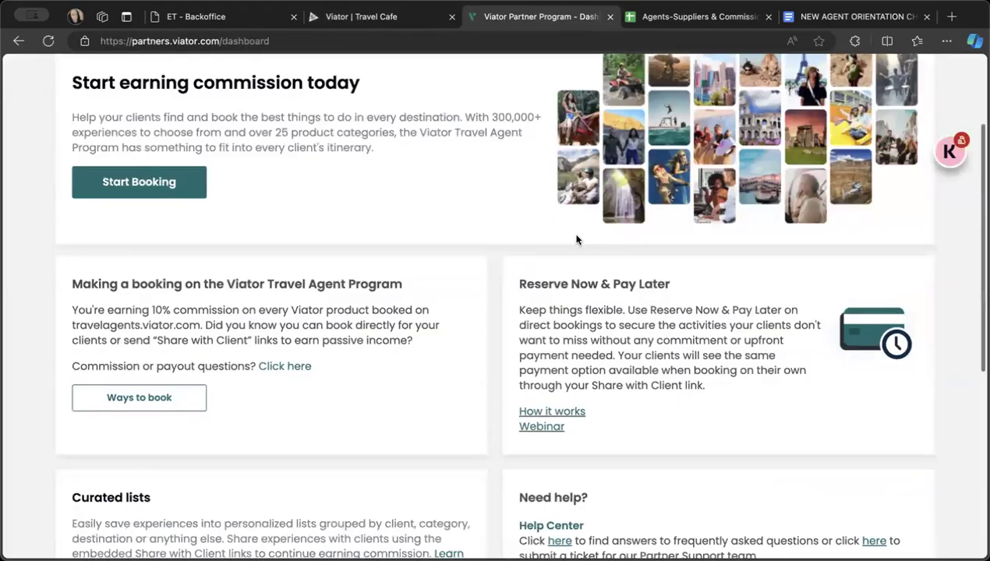
pyautogui.scroll(3, 513, 250)
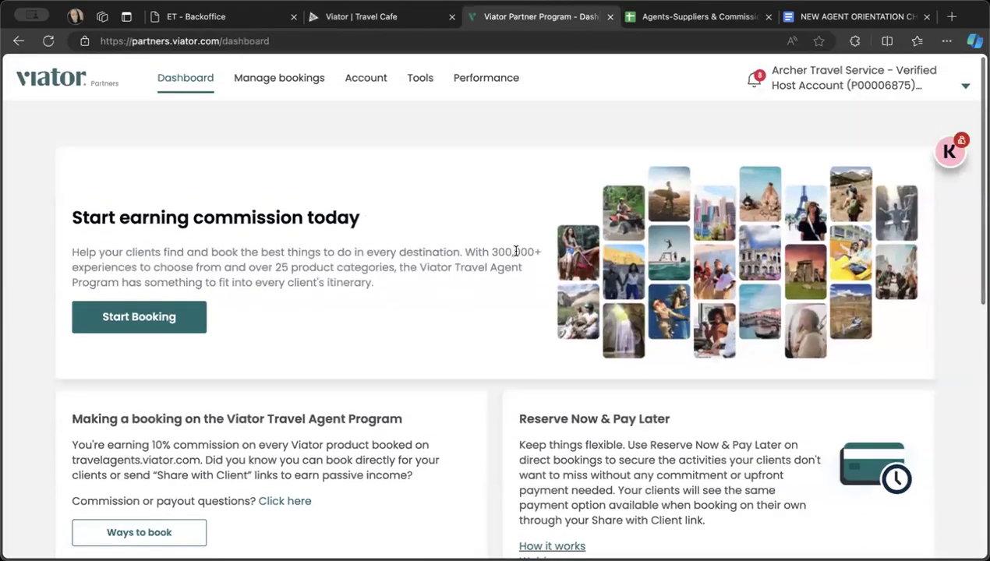
pyautogui.scroll(-3, 515, 250)
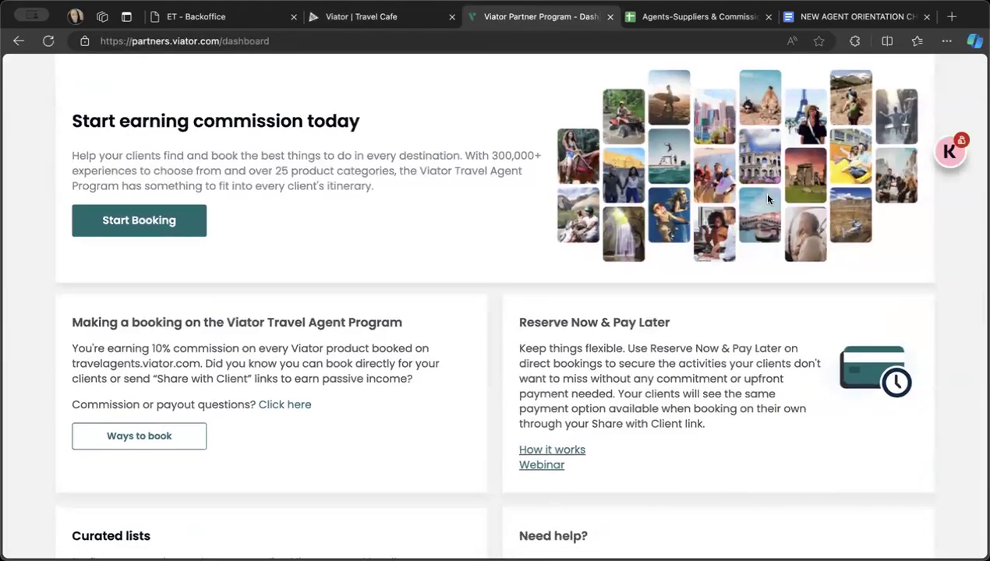
pyautogui.scroll(-3, 625, 290)
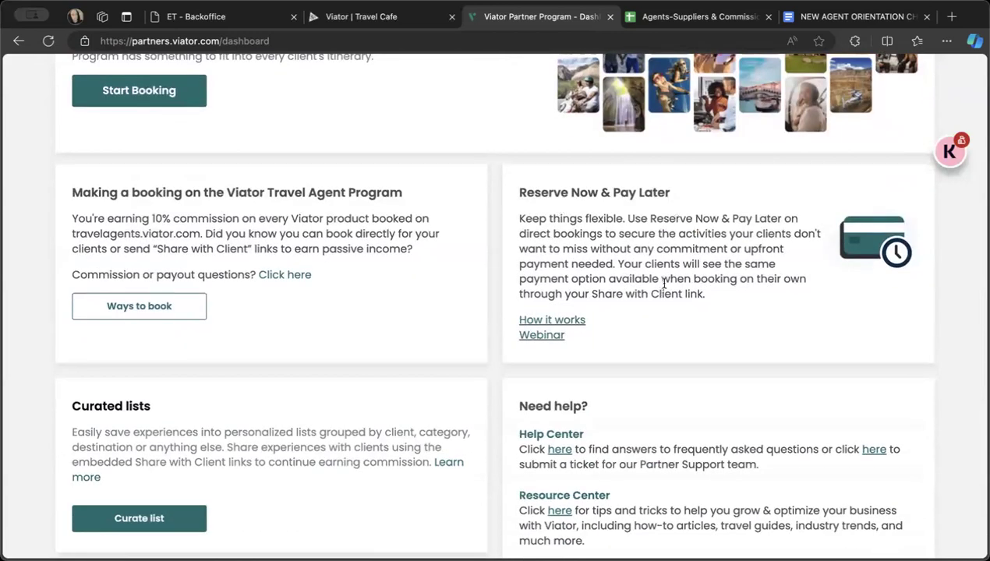
pyautogui.scroll(-5, 623, 303)
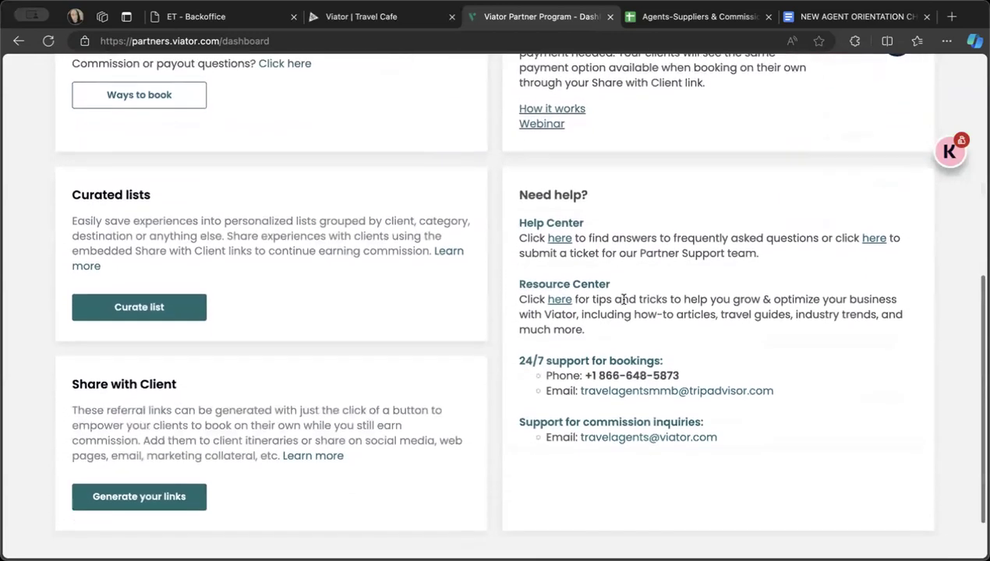
pyautogui.scroll(3, 624, 304)
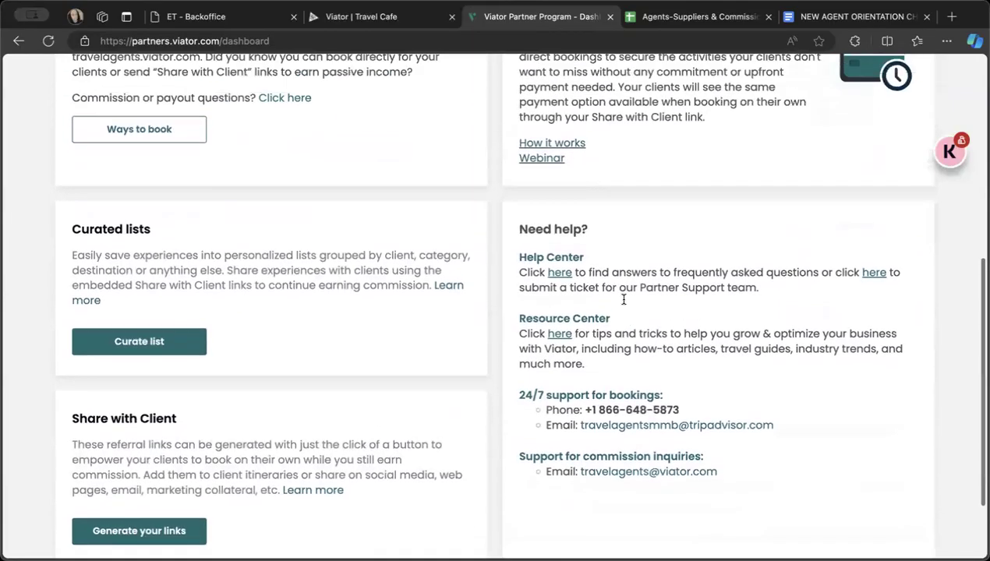
pyautogui.scroll(-5, 623, 304)
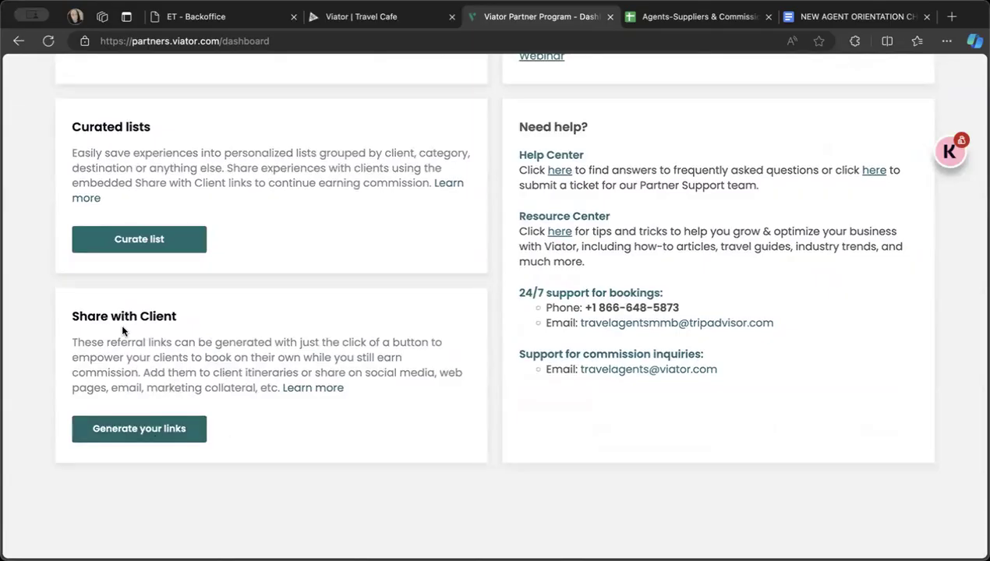
pyautogui.scroll(10, 304, 405)
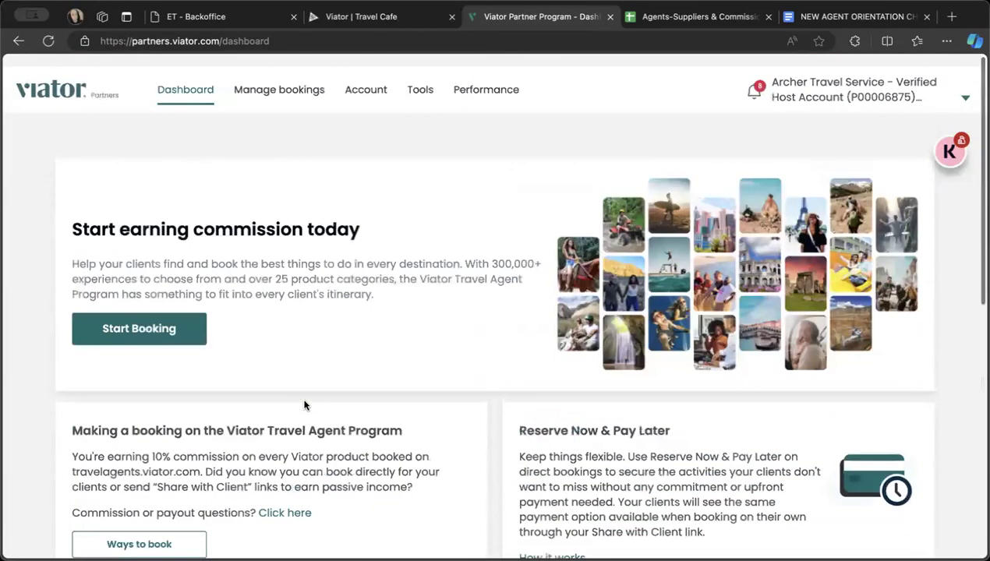
# - Switch from the Viator dashboard to the Agents-Suppliers & Commission Setup spreadsheet and review the LATAM sheet's Payoneer countries, confidential info, supplier links and resources
pyautogui.scroll(-5, 314, 433)
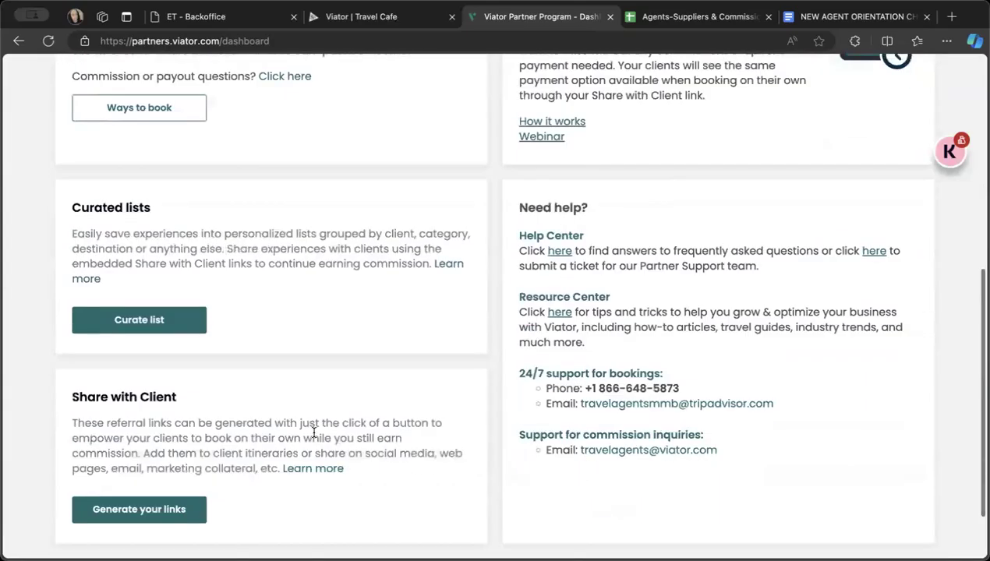
pyautogui.click(645, 23)
pyautogui.scroll(3, 199, 249)
pyautogui.hscroll(1, 201, 252)
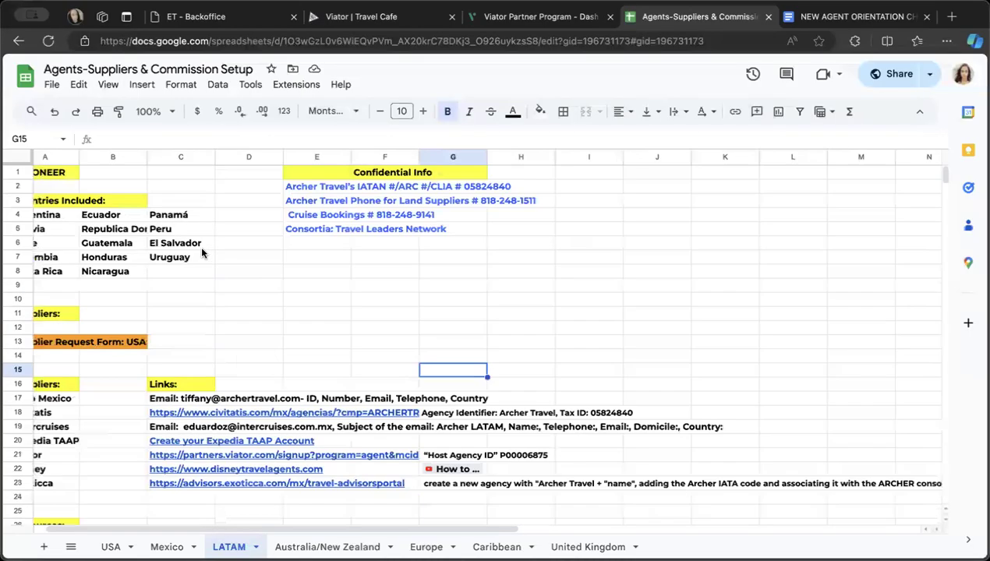
pyautogui.hscroll(-1, 199, 245)
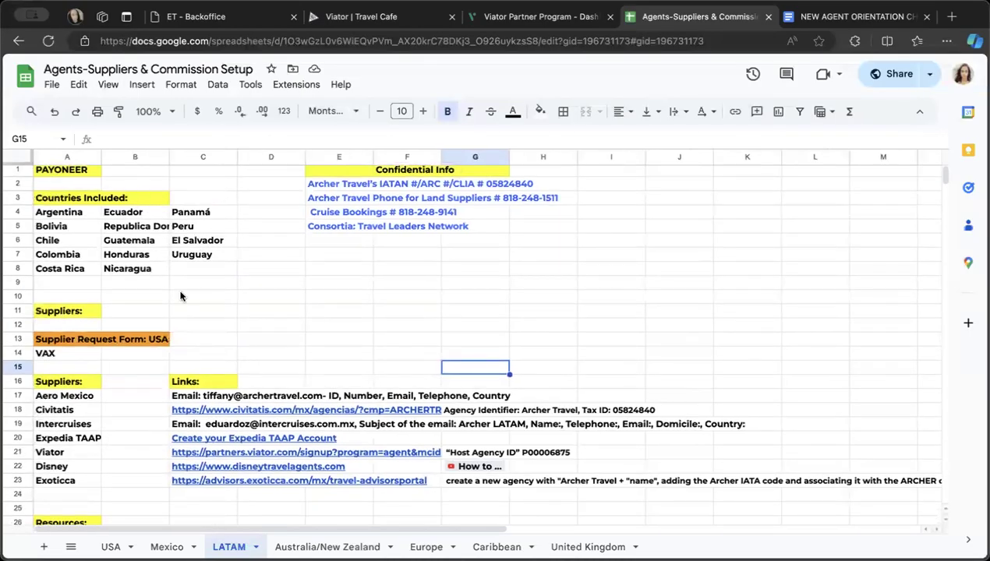
pyautogui.scroll(-2, 180, 296)
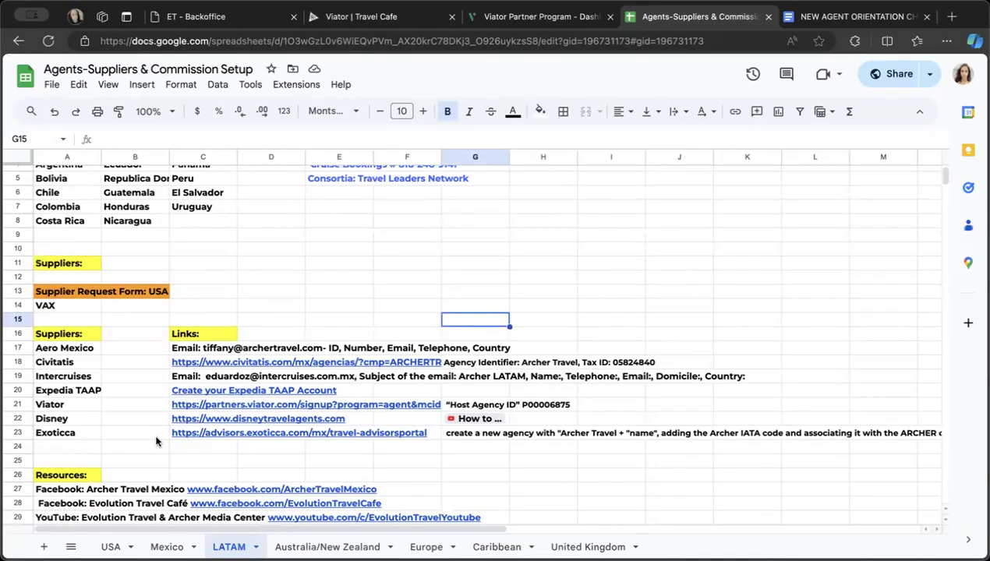
pyautogui.scroll(-2, 156, 440)
pyautogui.scroll(3, 156, 440)
pyautogui.scroll(-1, 156, 439)
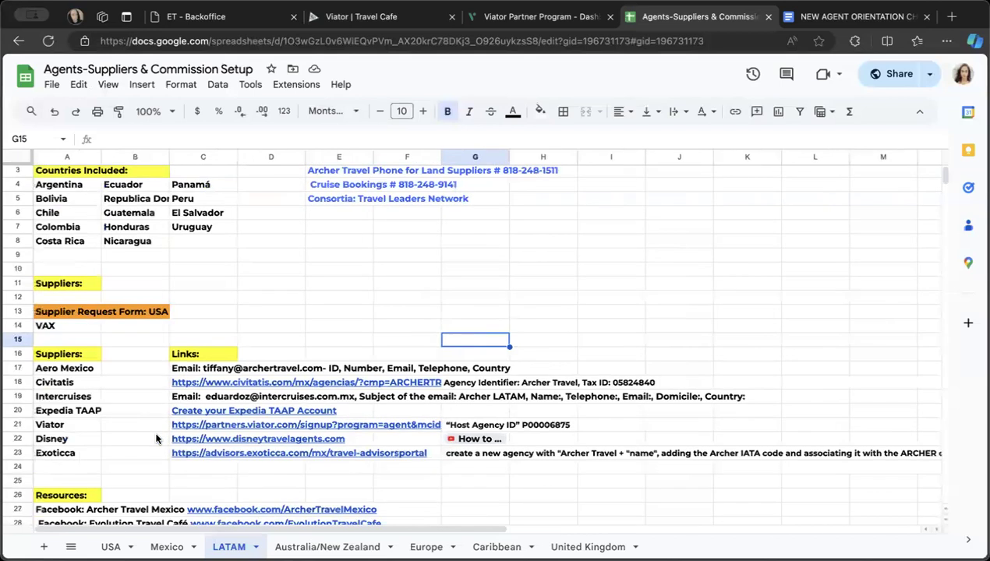
pyautogui.scroll(-2, 115, 302)
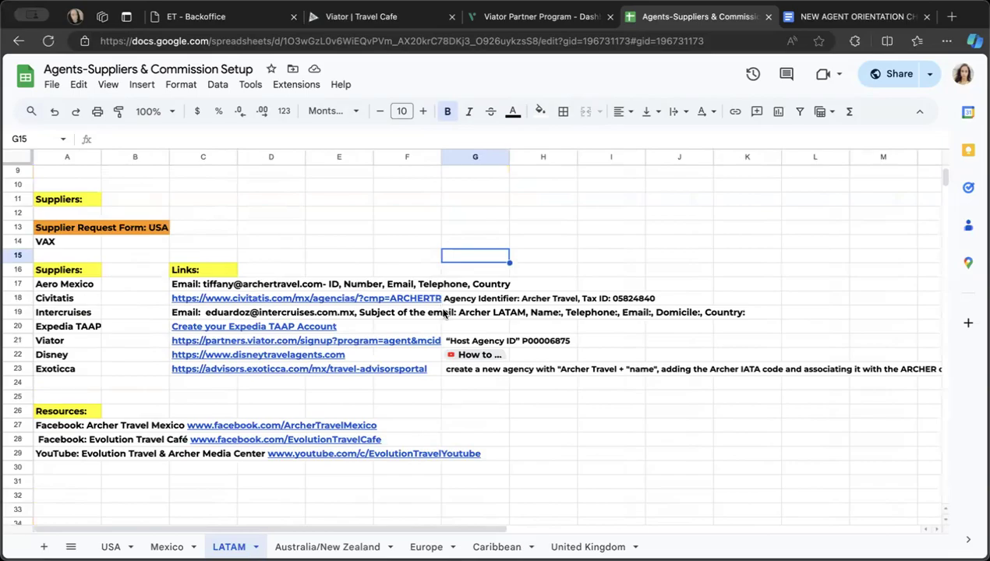
pyautogui.scroll(3, 443, 314)
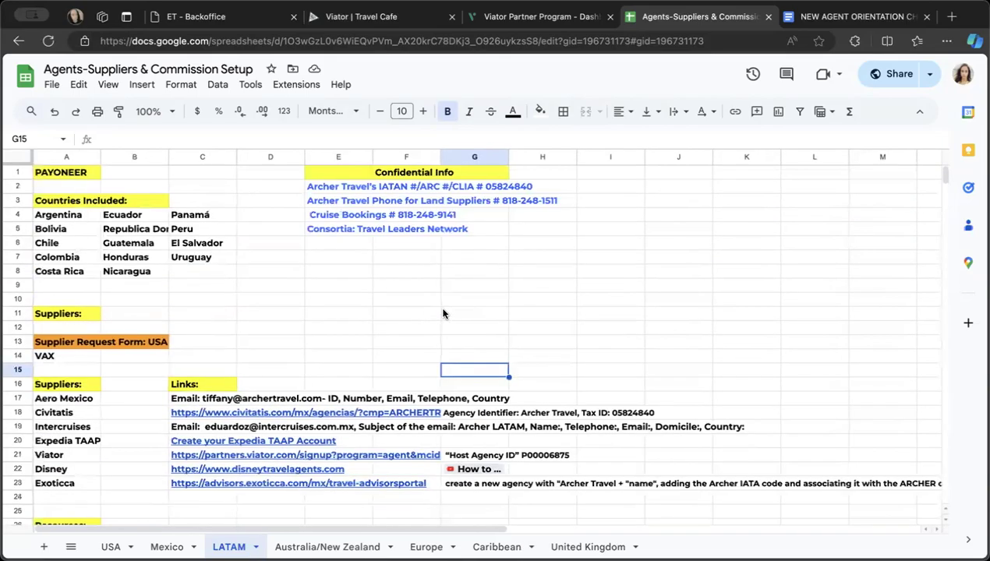